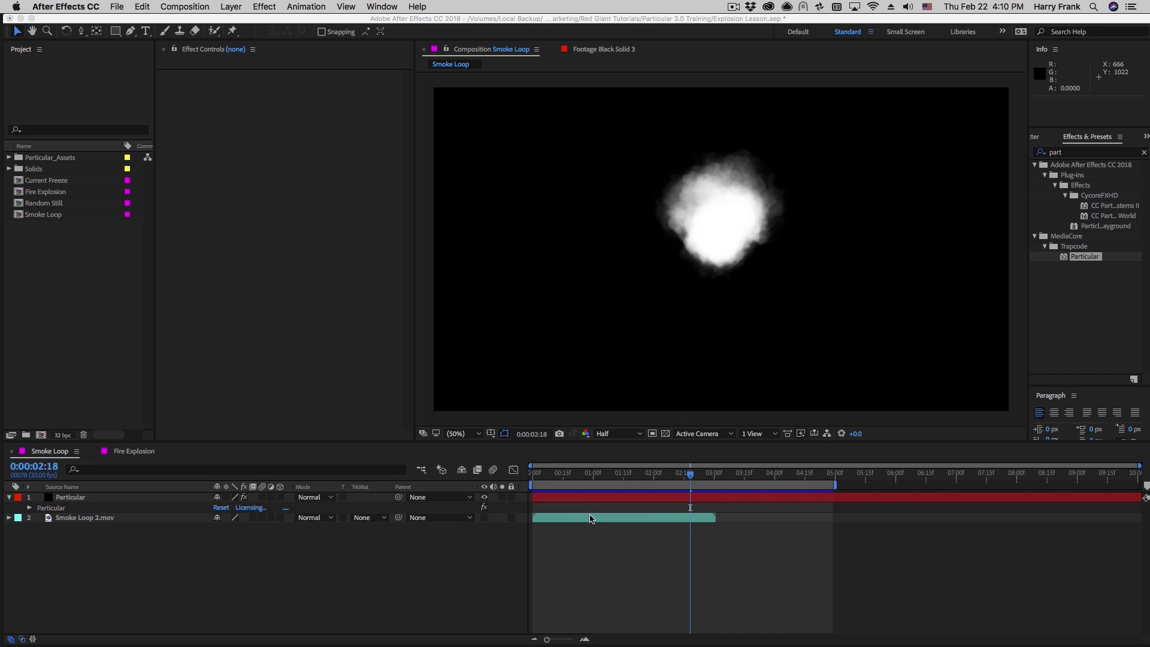
Scrub through the Smoke Loop composition and examine the Particular effect's particle type and texture settings
drag(568, 473, 734, 513)
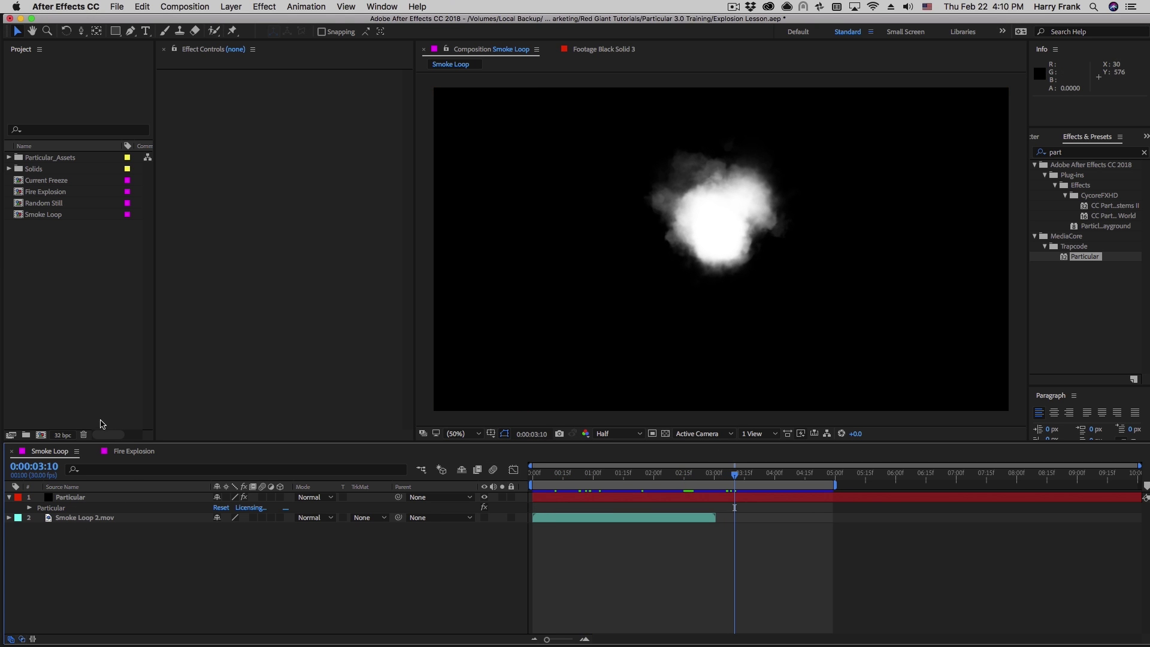
click(60, 508)
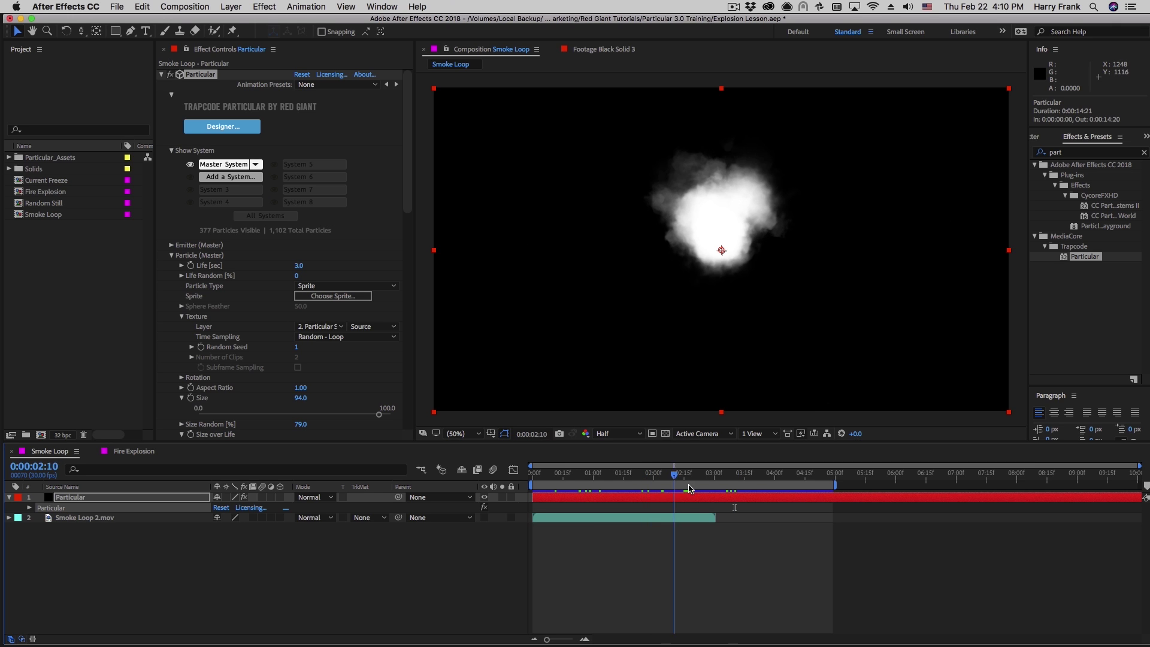
key(shift+Page_Up)
drag(623, 478, 682, 478)
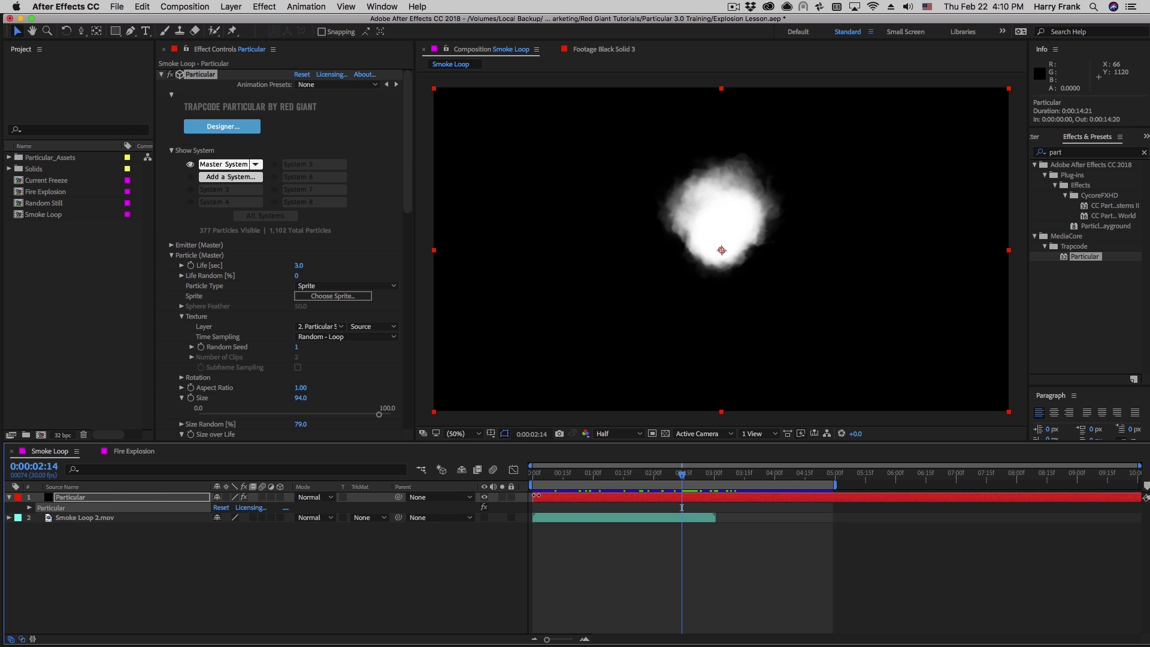
click(88, 570)
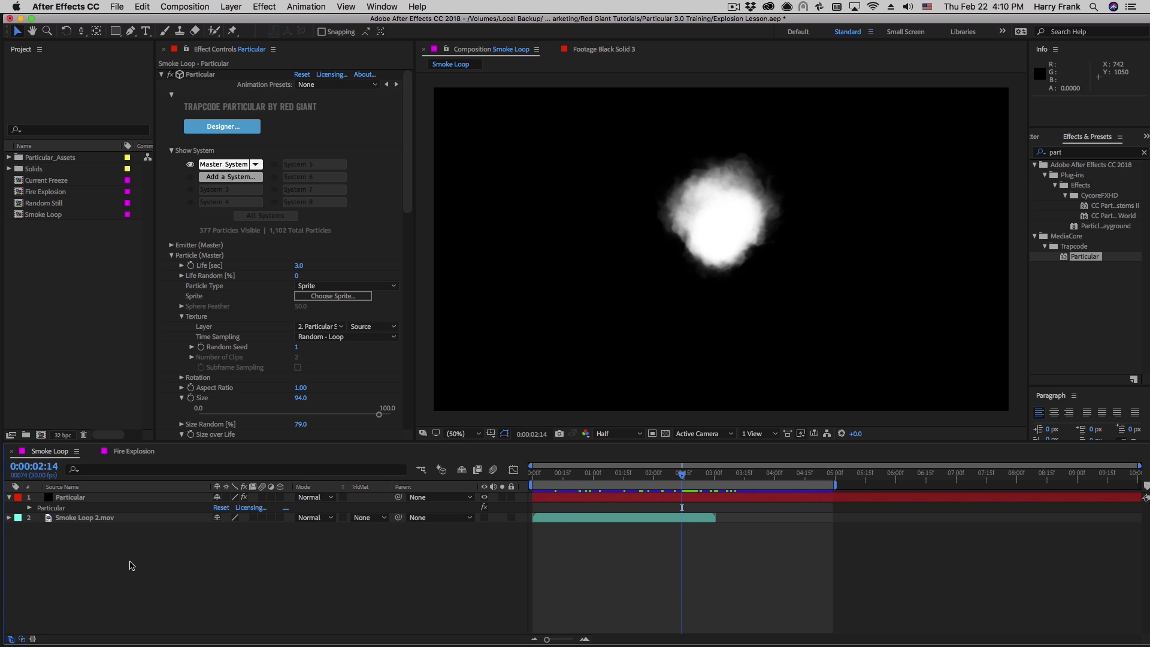
click(66, 508)
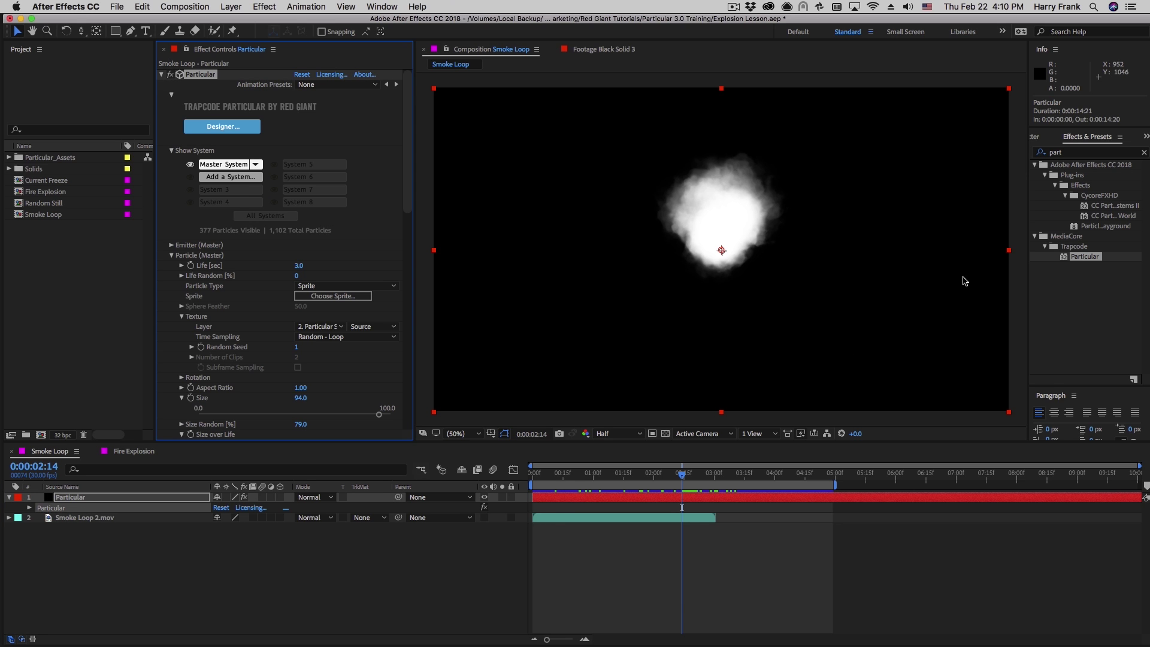
click(324, 286)
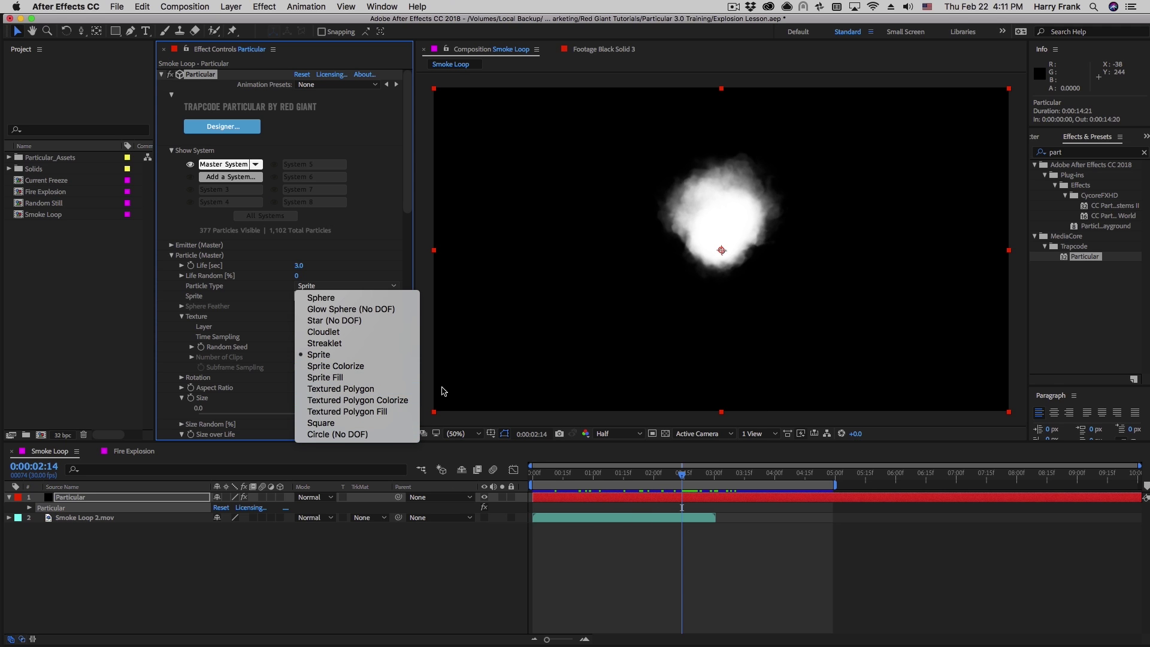
drag(548, 474, 714, 500)
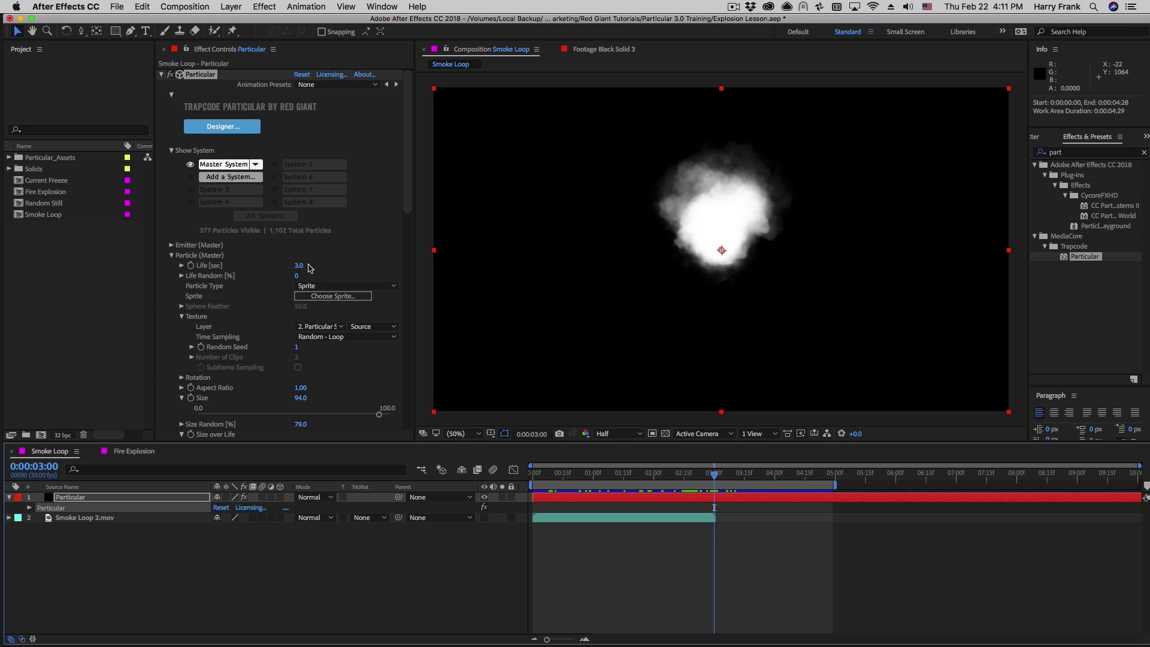
drag(607, 478, 741, 540)
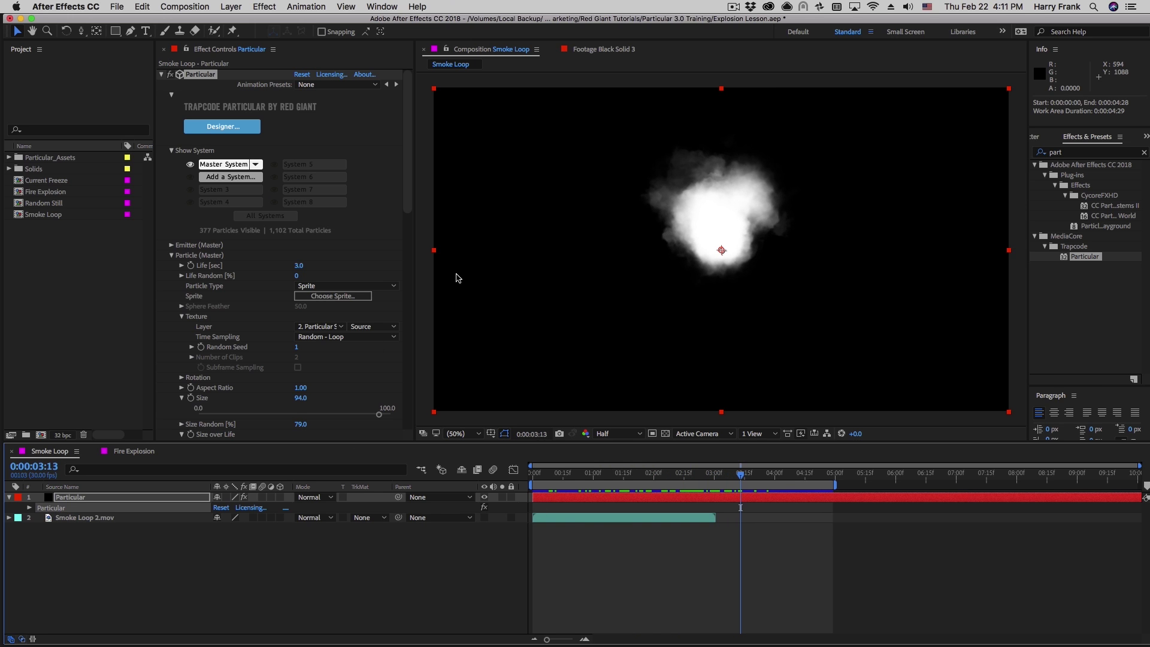
Create a new 1920 x 1080, 30 fps, six-second composition named Smoke Loop 2
click(68, 293)
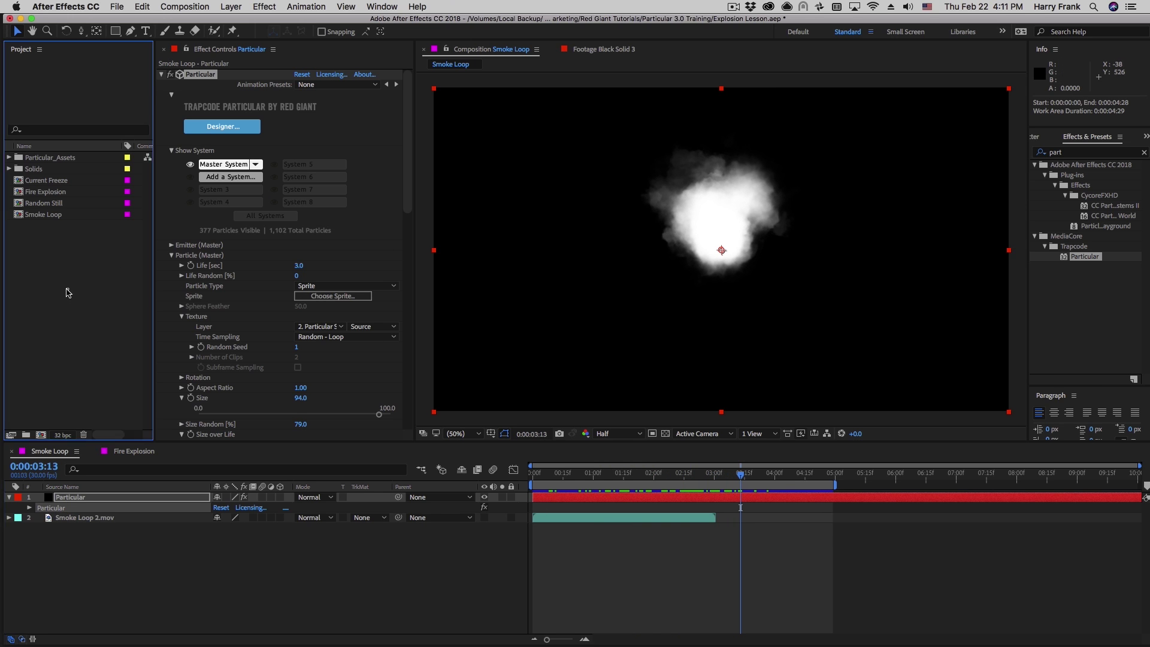
key(super+n)
text(Smoke Loop 2)
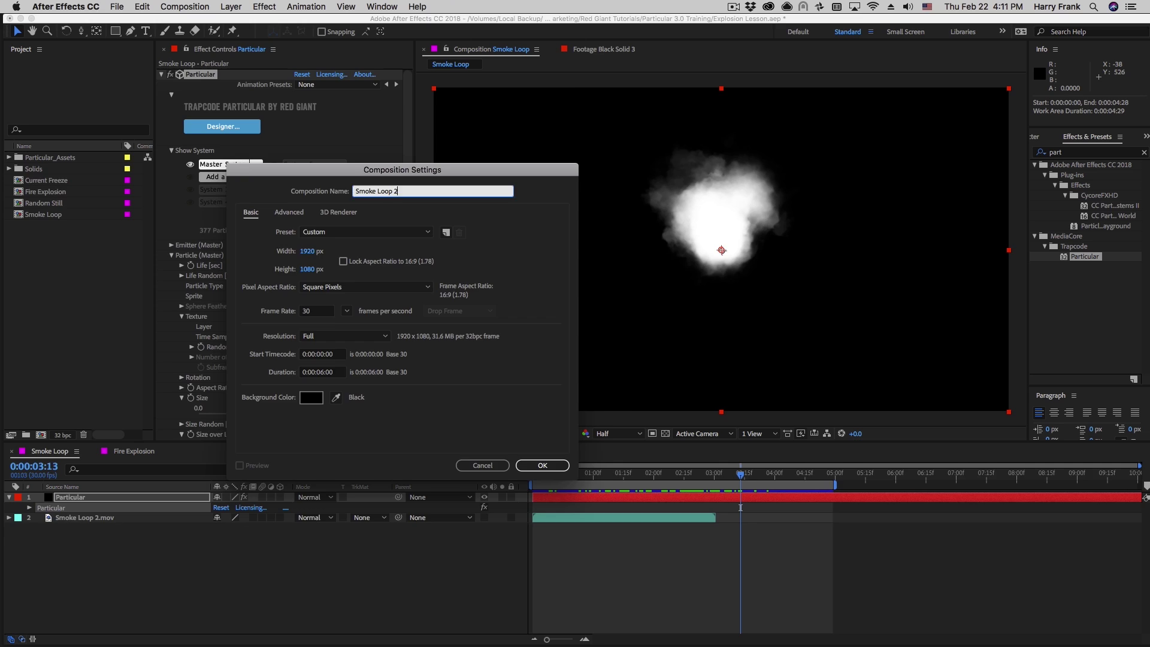
key(Return)
Add a black solid to Smoke Loop 2, apply the Particular effect to it and preview the particles around 0:00:02:10
key(super+y)
key(Return)
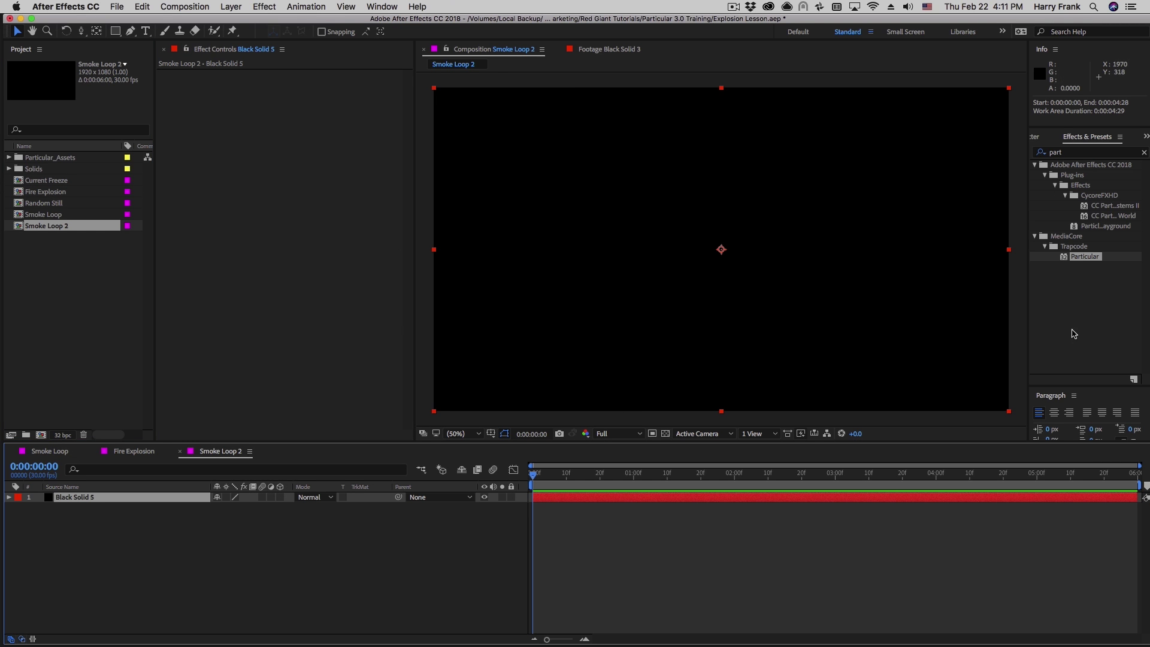
drag(1064, 258, 579, 185)
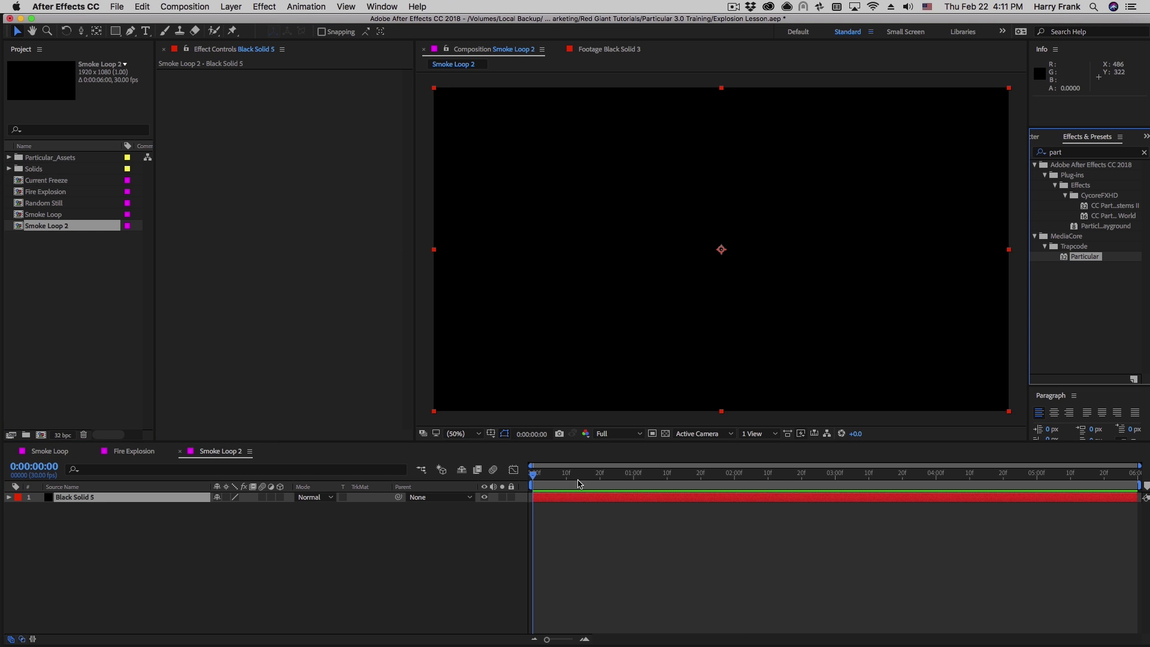
drag(586, 484, 768, 479)
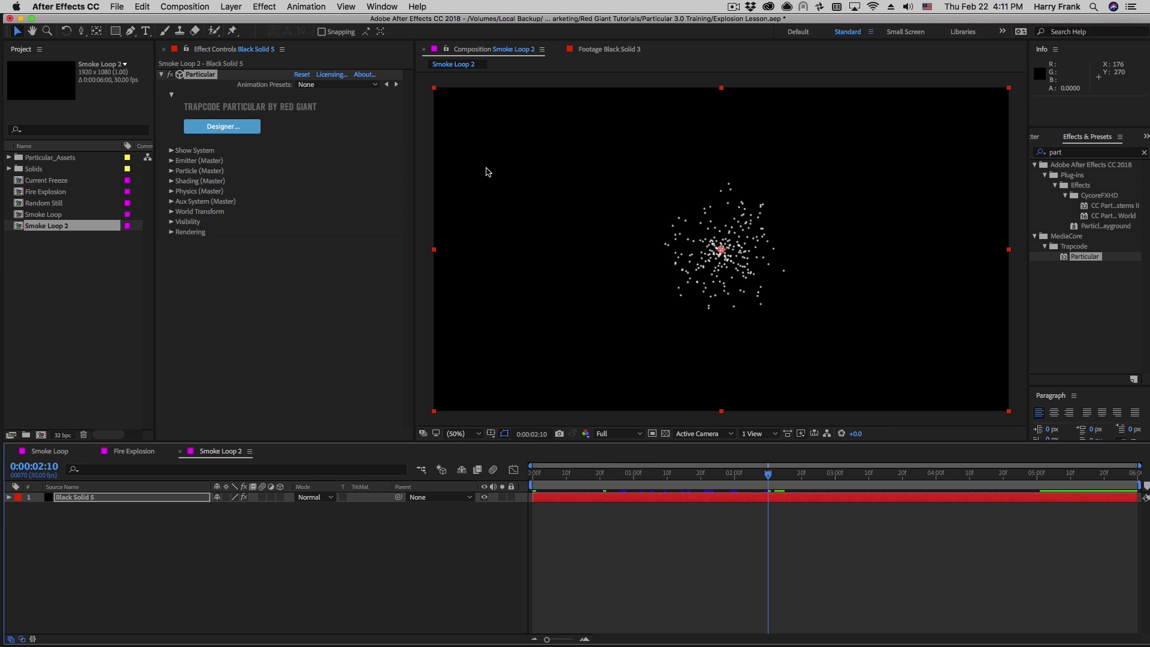
Set the emitter direction to Directional with 42% direction spread, 78° X rotation and a velocity of 145
click(171, 161)
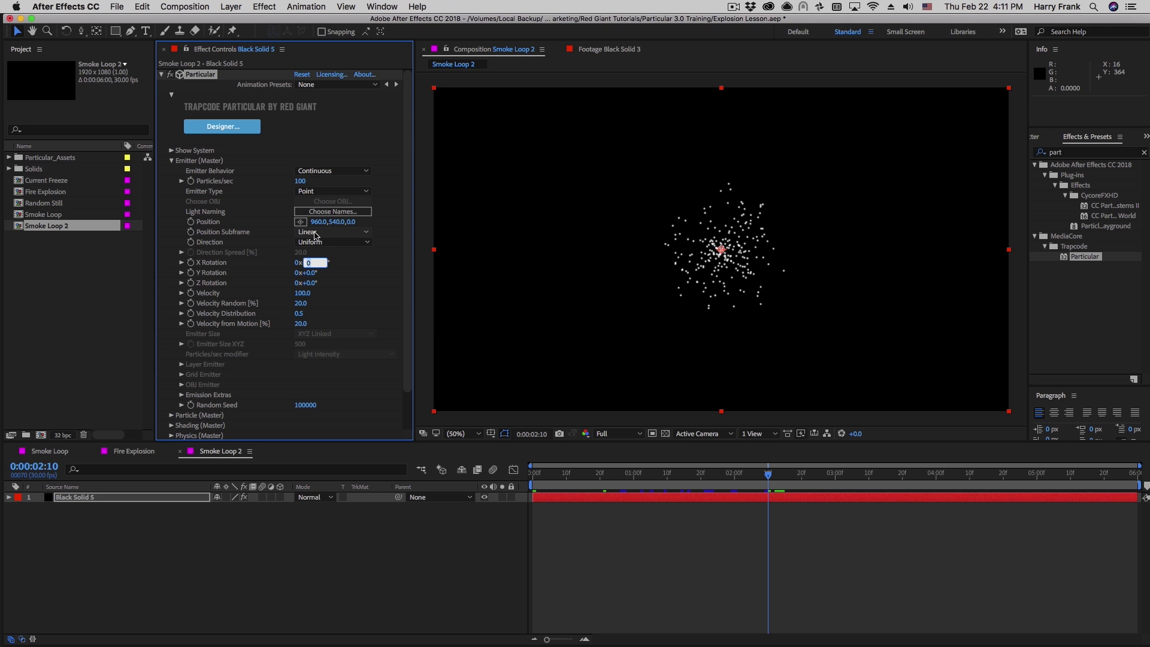
click(328, 242)
click(328, 265)
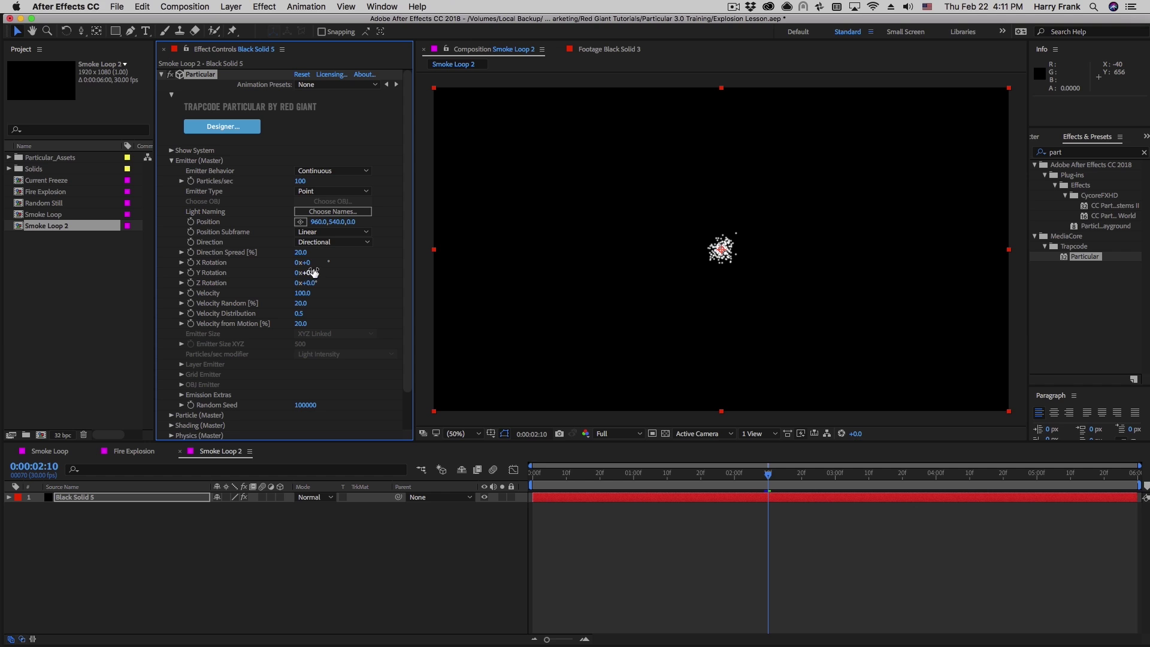
mouse_move(310, 263)
mouse_down()
mouse_move(393, 297)
mouse_move(331, 286)
mouse_move(301, 257)
mouse_move(327, 258)
mouse_up()
drag(590, 474, 804, 537)
drag(303, 293, 340, 293)
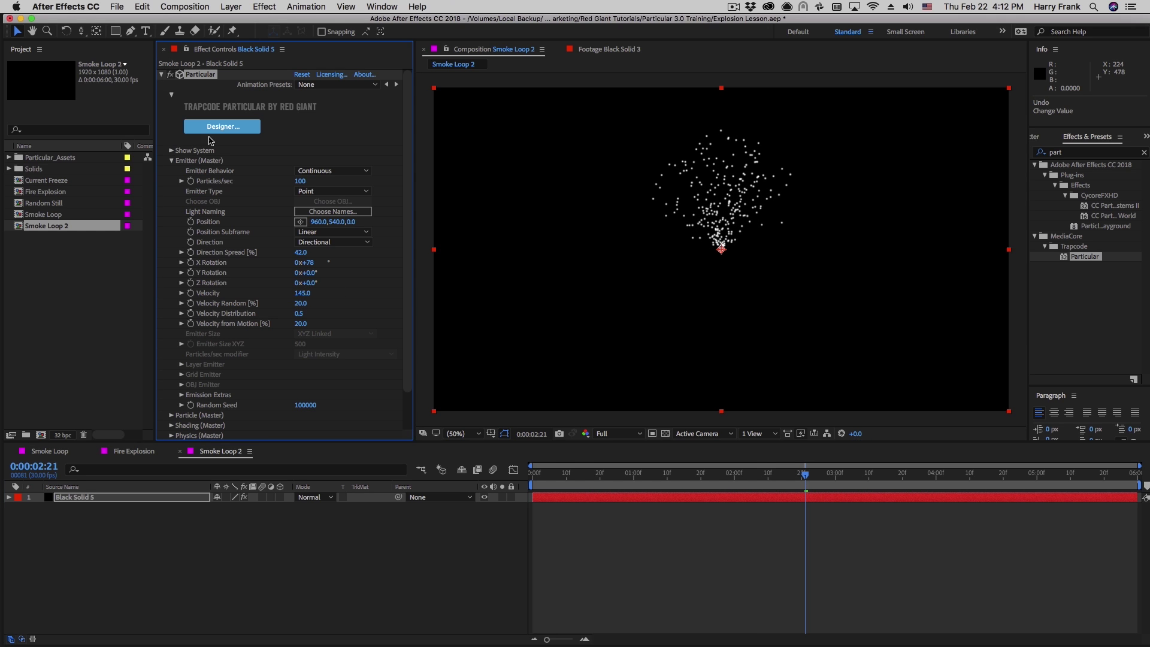
click(172, 161)
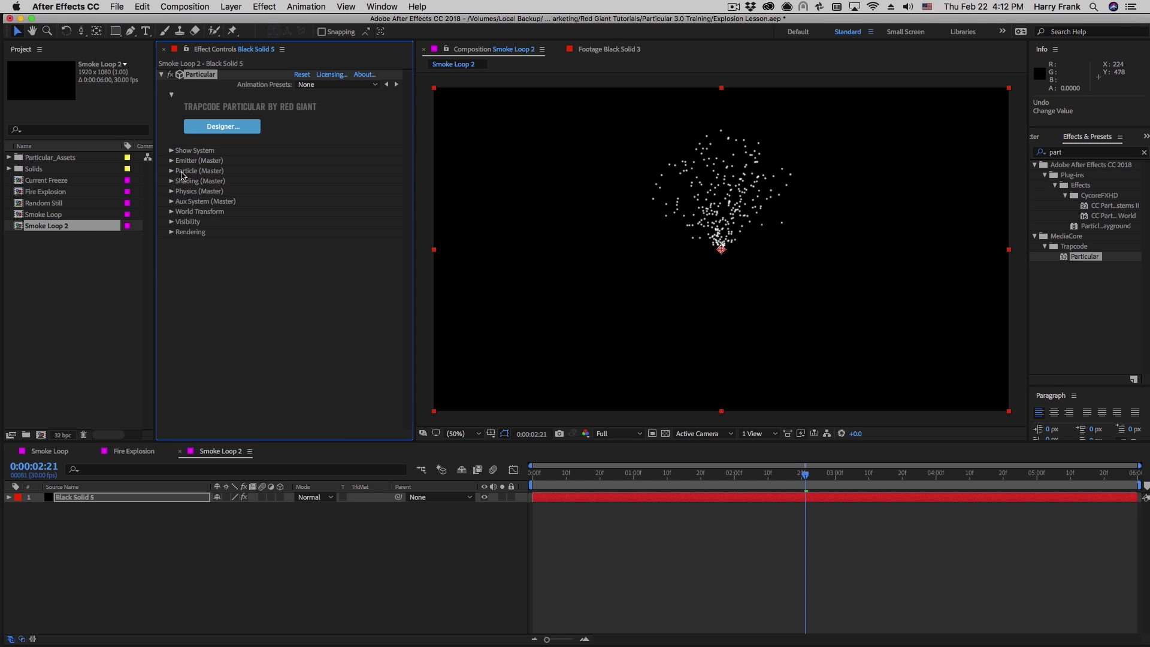
Set the master particle type to Sprite and reveal its texture settings
click(172, 172)
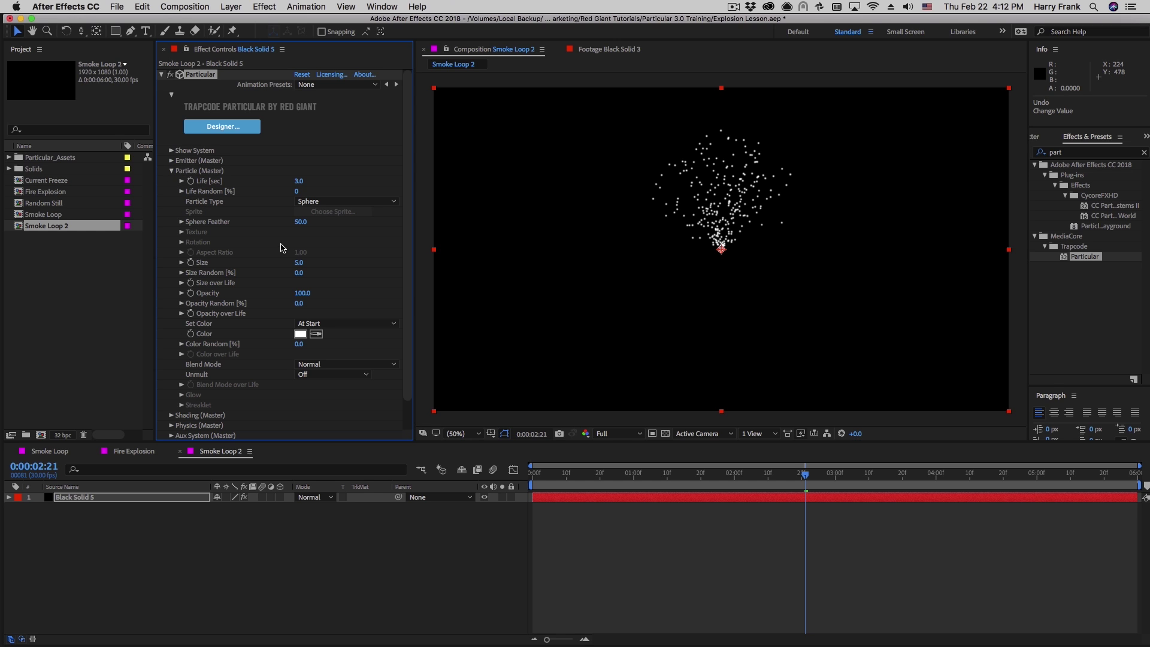
click(328, 203)
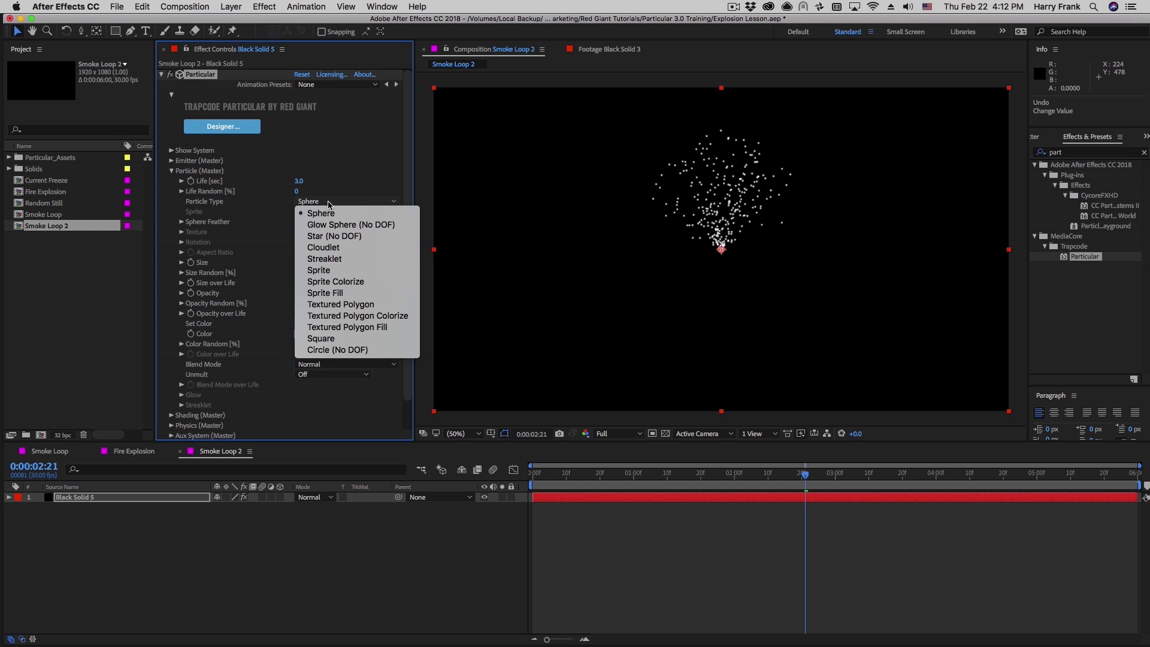
click(373, 272)
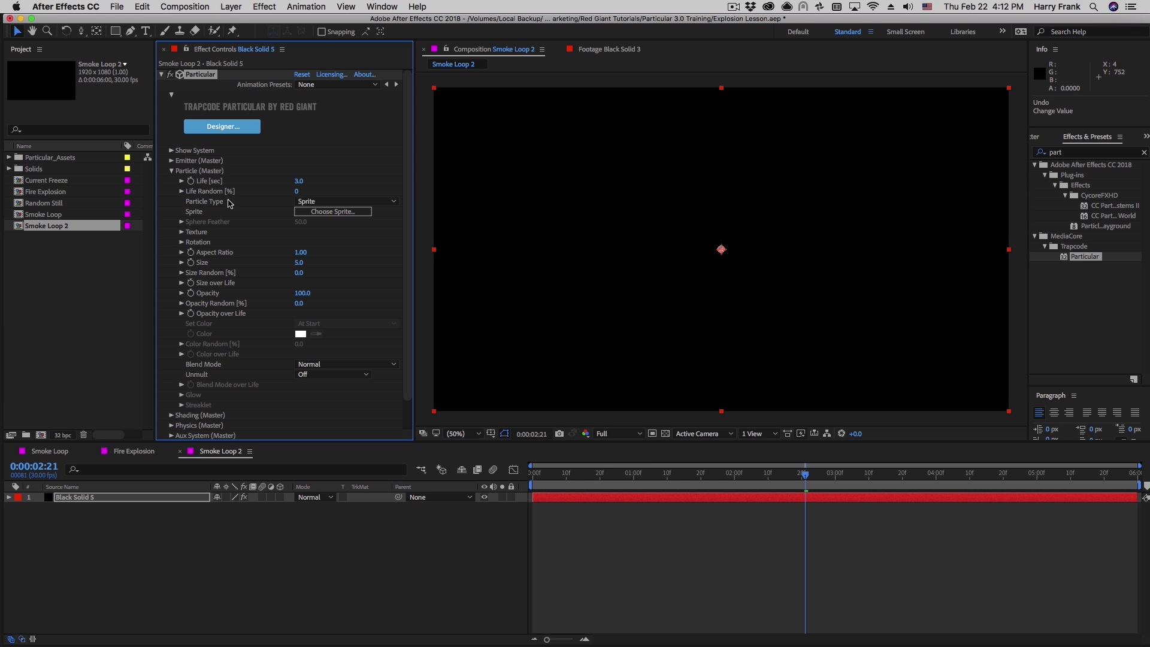
click(182, 232)
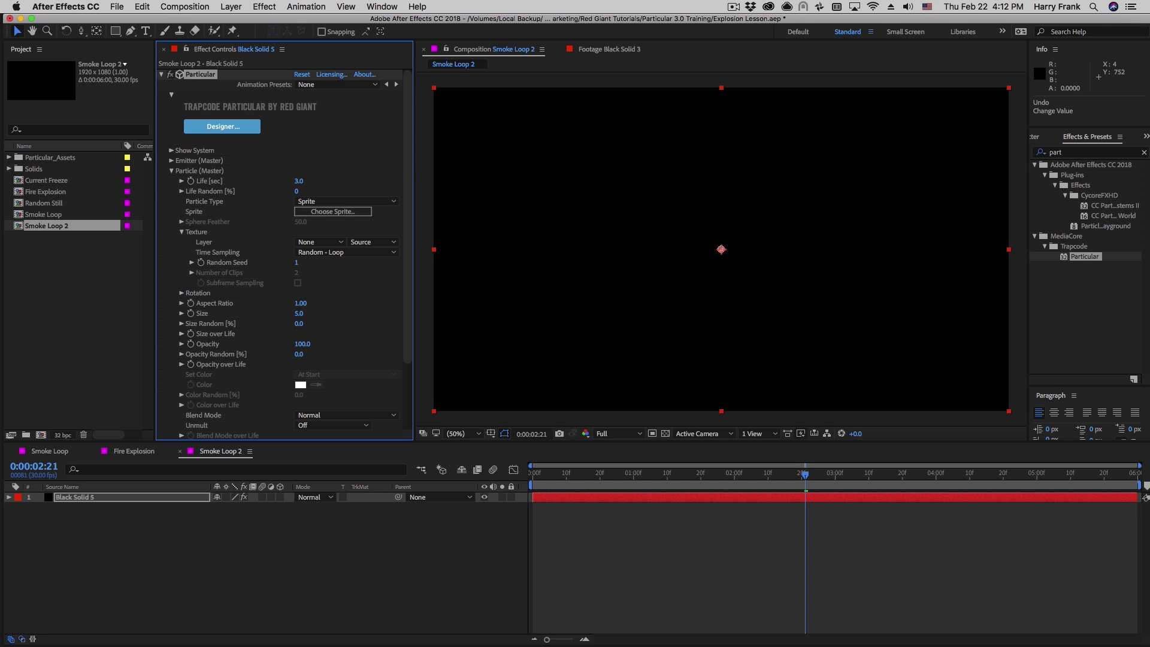
Try adding the Fire Explosion 1.mov footage to the composition for use as the particle texture layer
click(9, 157)
drag(67, 169, 146, 596)
click(455, 252)
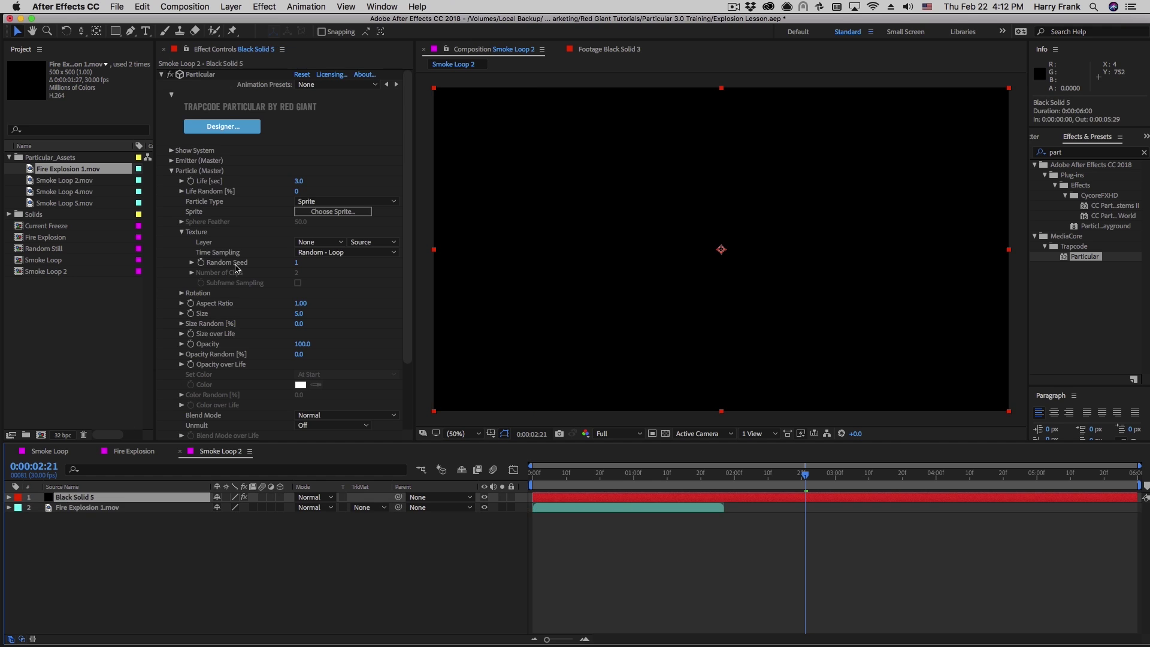
click(303, 242)
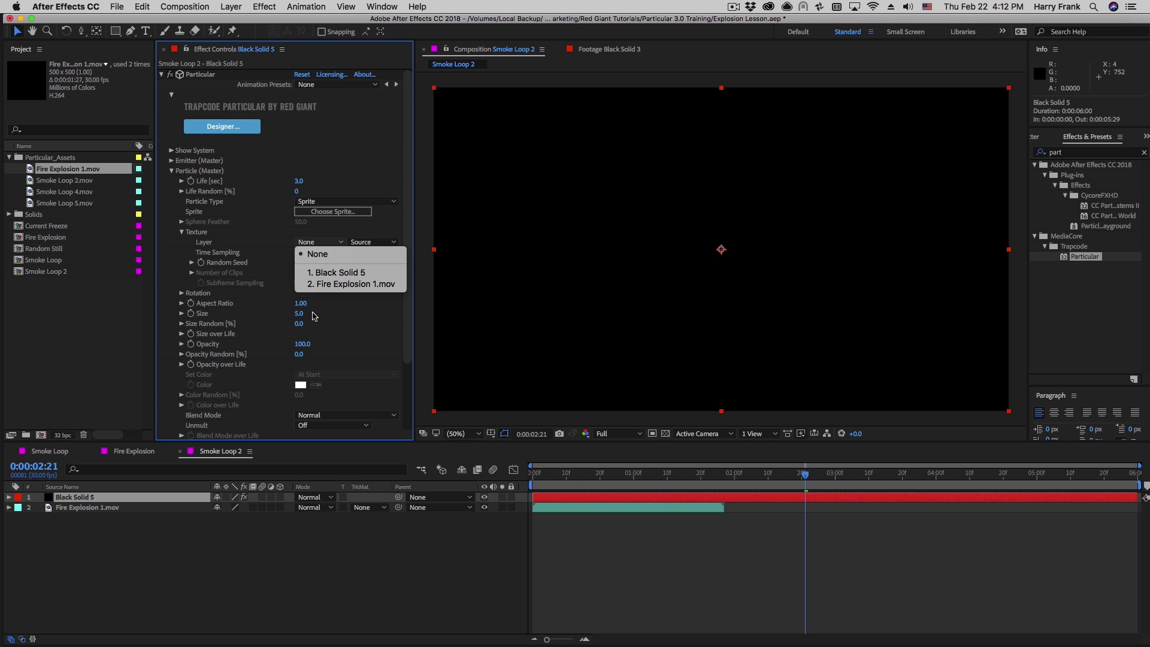
click(200, 587)
key(super+z)
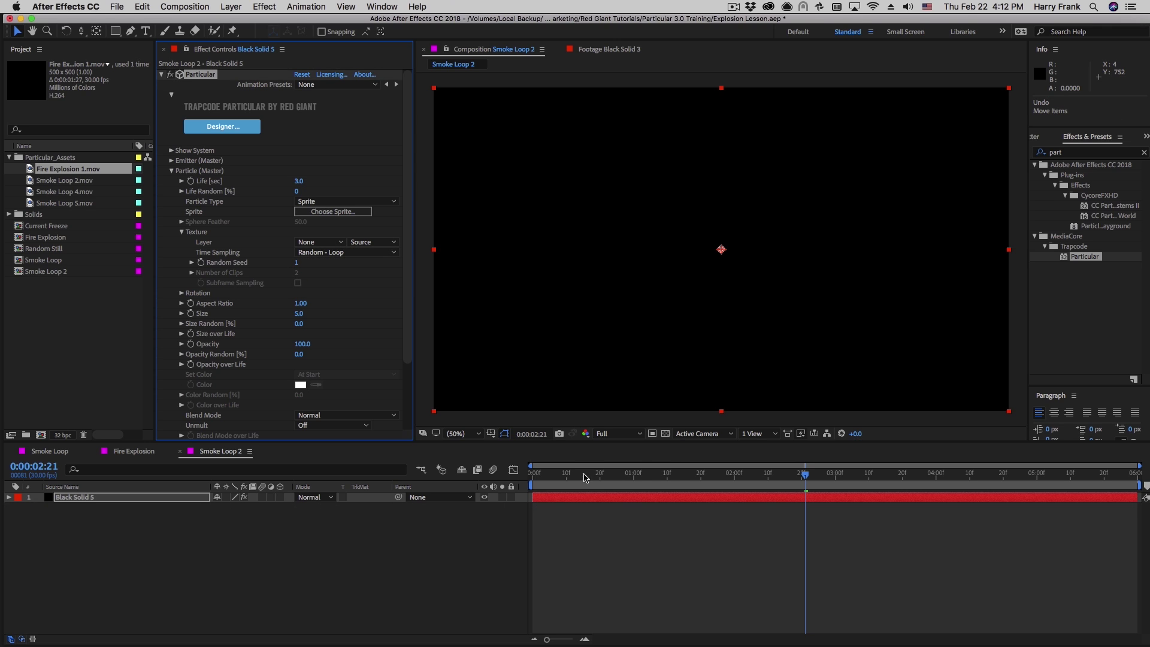
Browse the sprite library categories and choose Smoke Loop 2 from Smoke and Fire as the particle sprite
drag(606, 481, 650, 479)
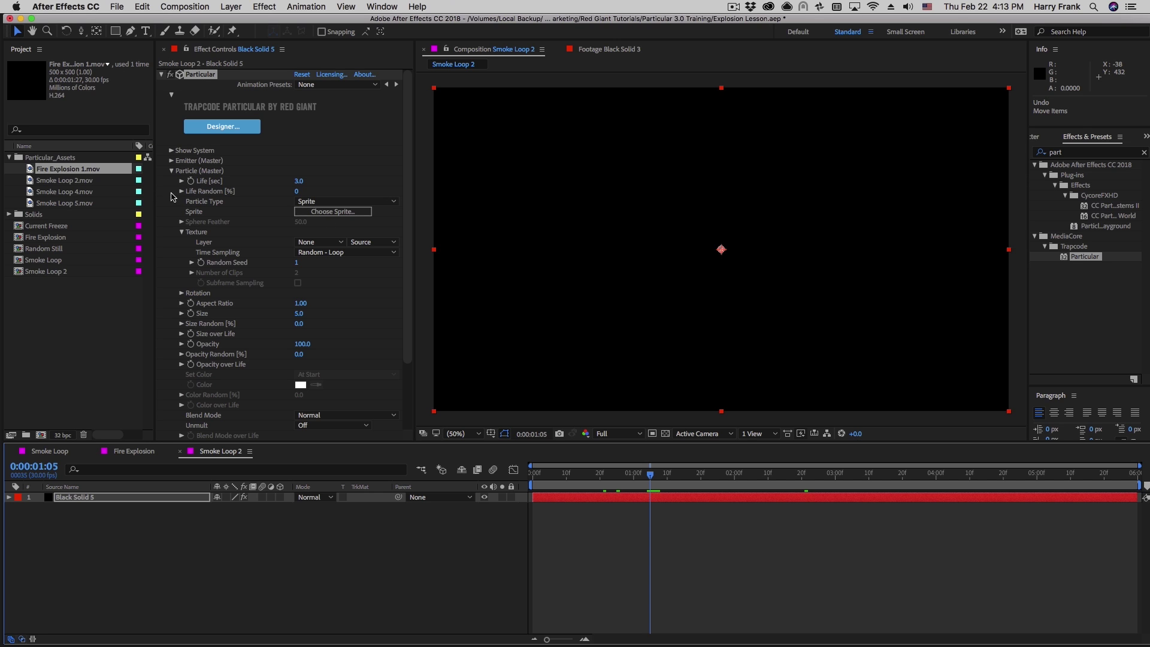
click(334, 219)
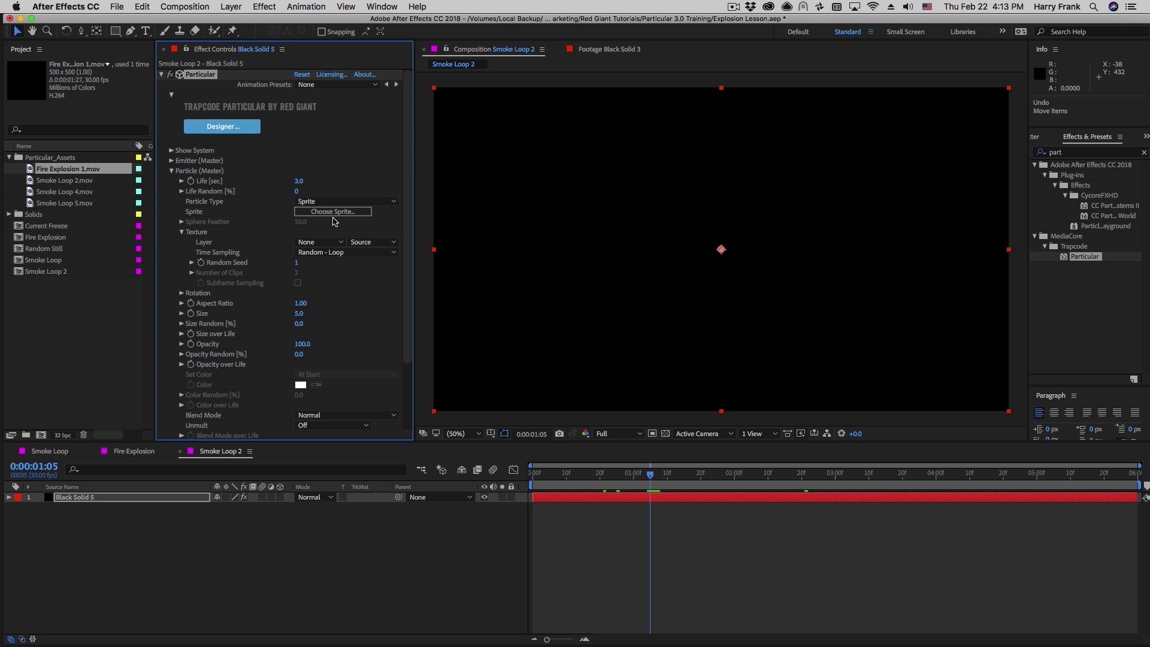
click(332, 211)
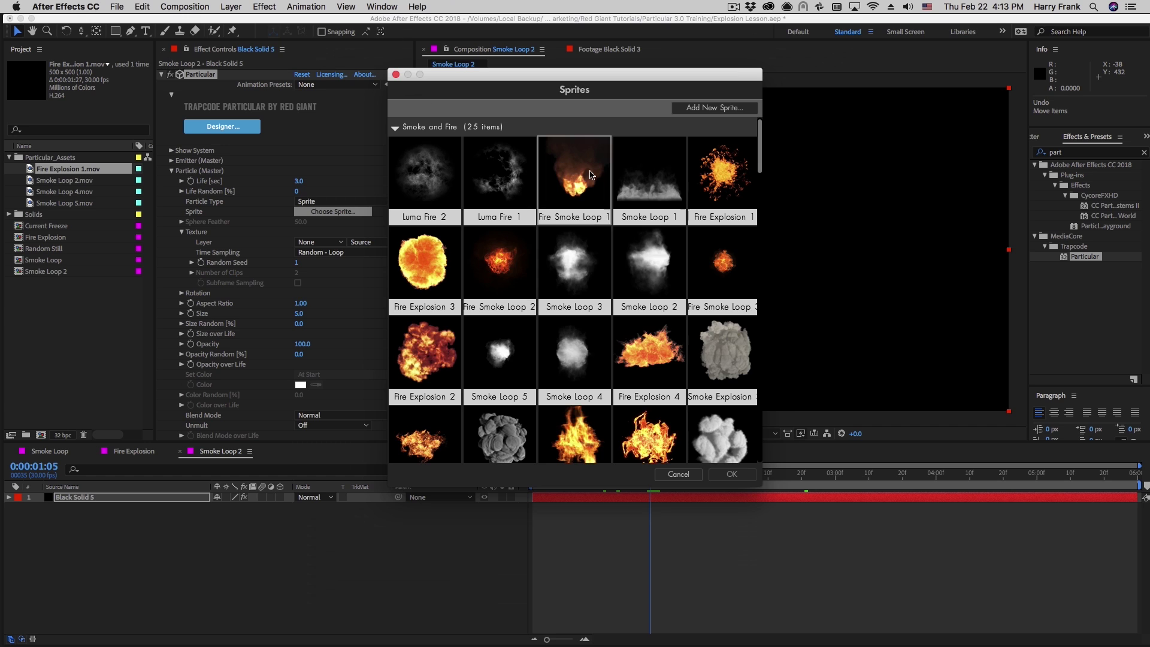
click(395, 128)
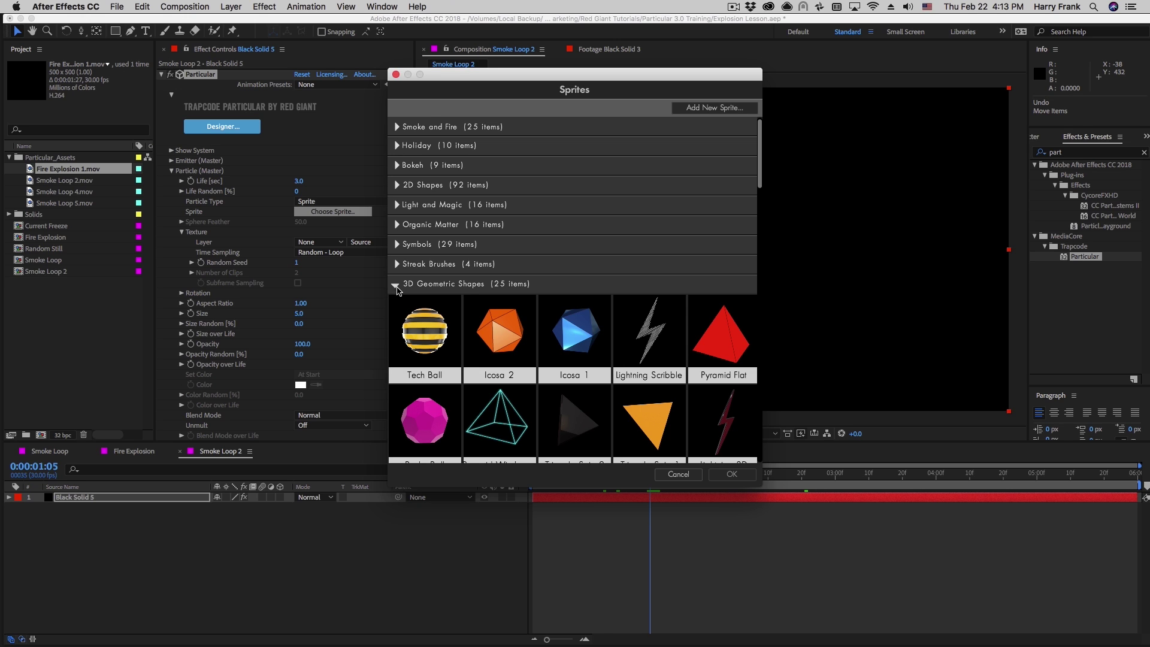
click(397, 186)
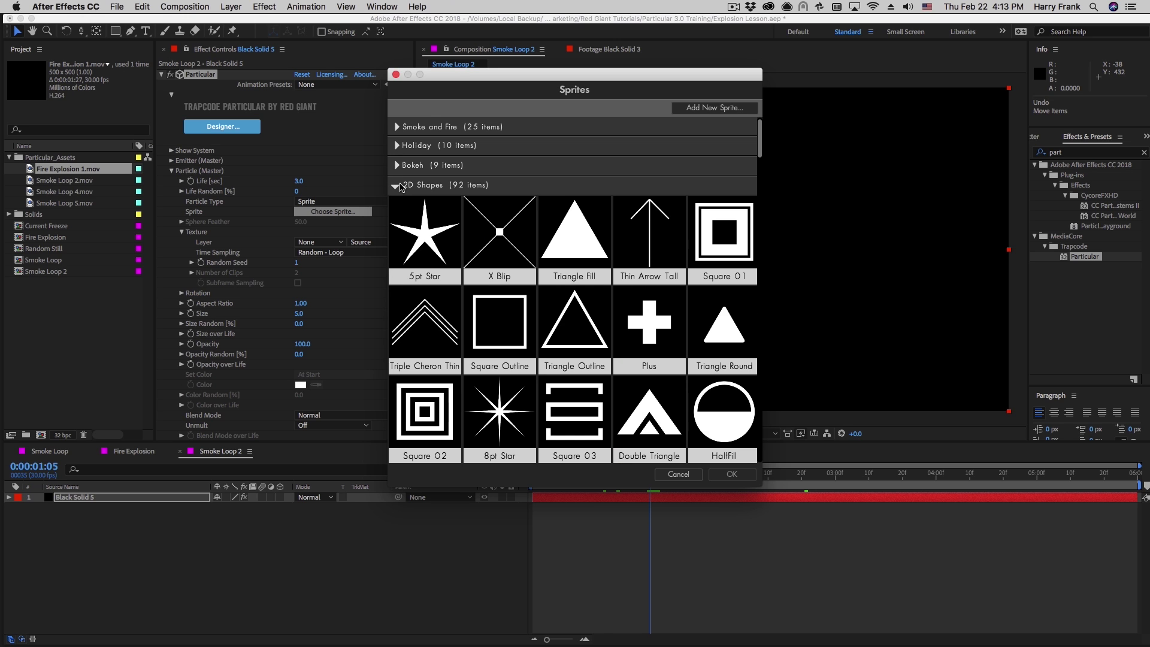
click(395, 128)
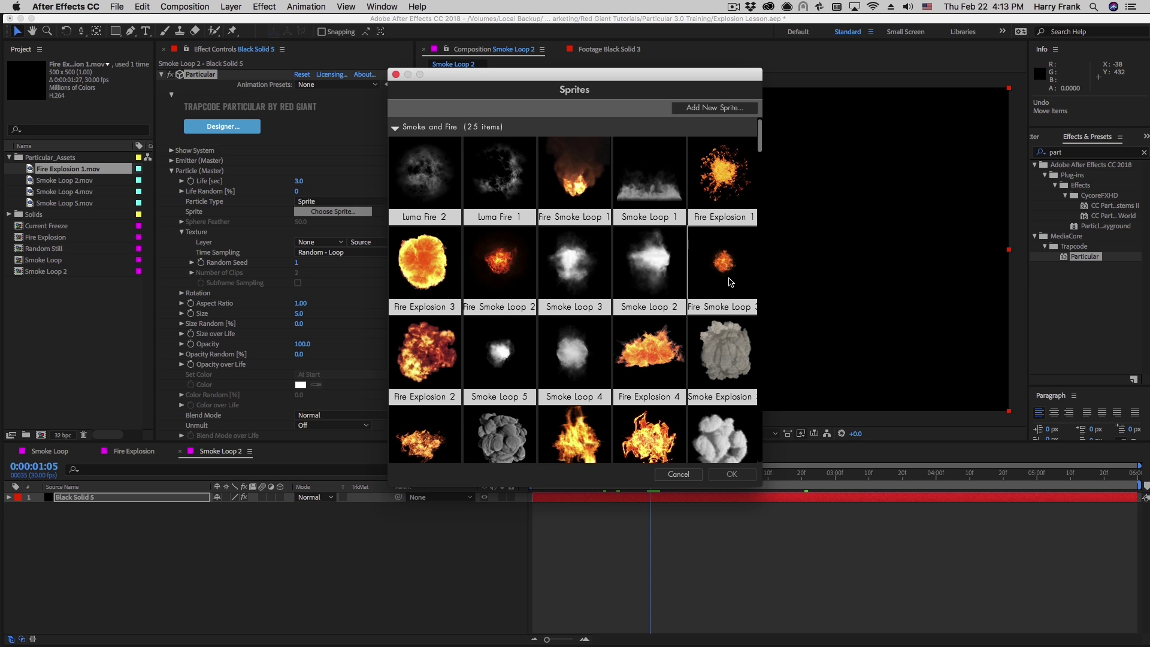
double_click(644, 256)
Move the current time to 0:00:02:03 and set the particle size to 125
drag(639, 478, 746, 508)
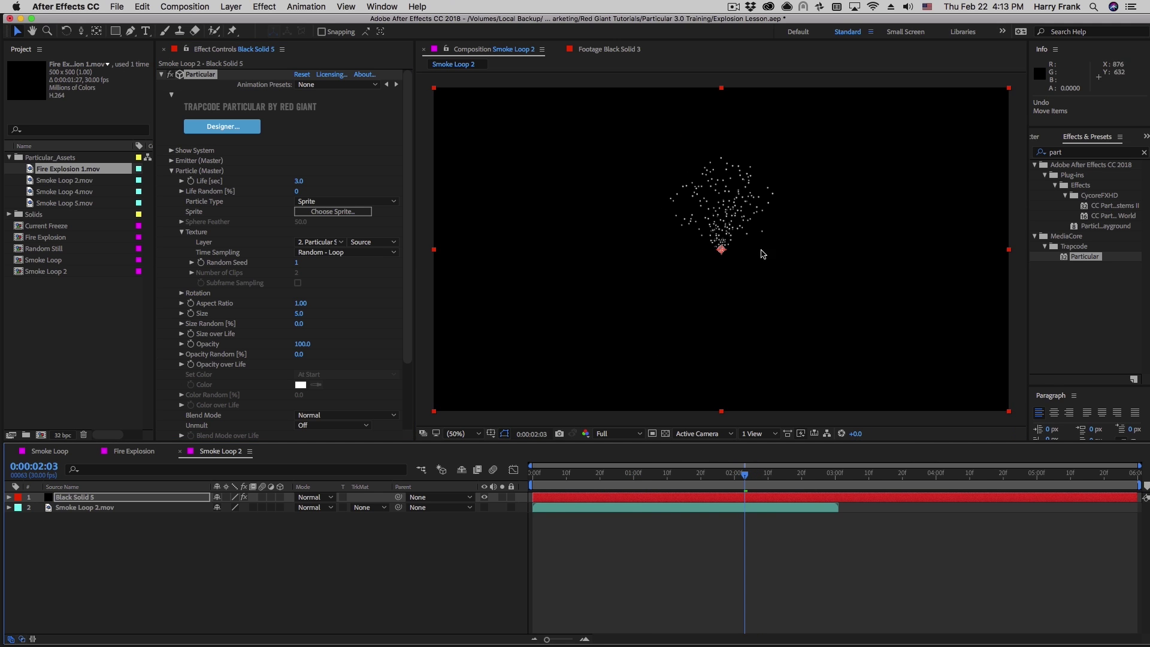
click(298, 314)
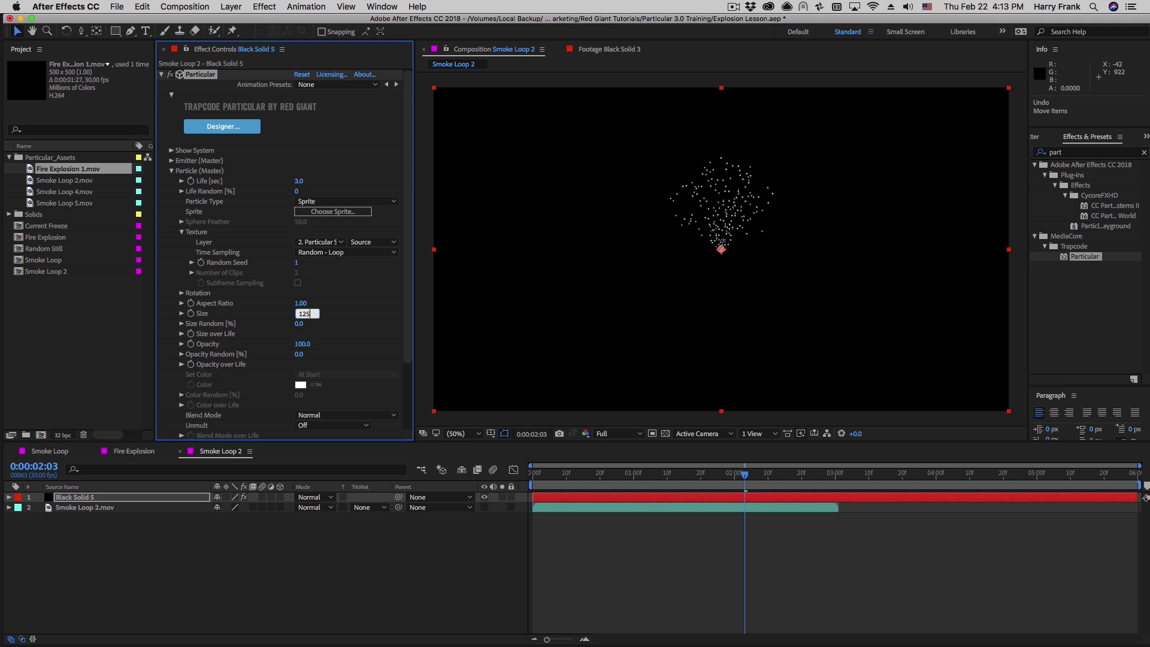
key(Return)
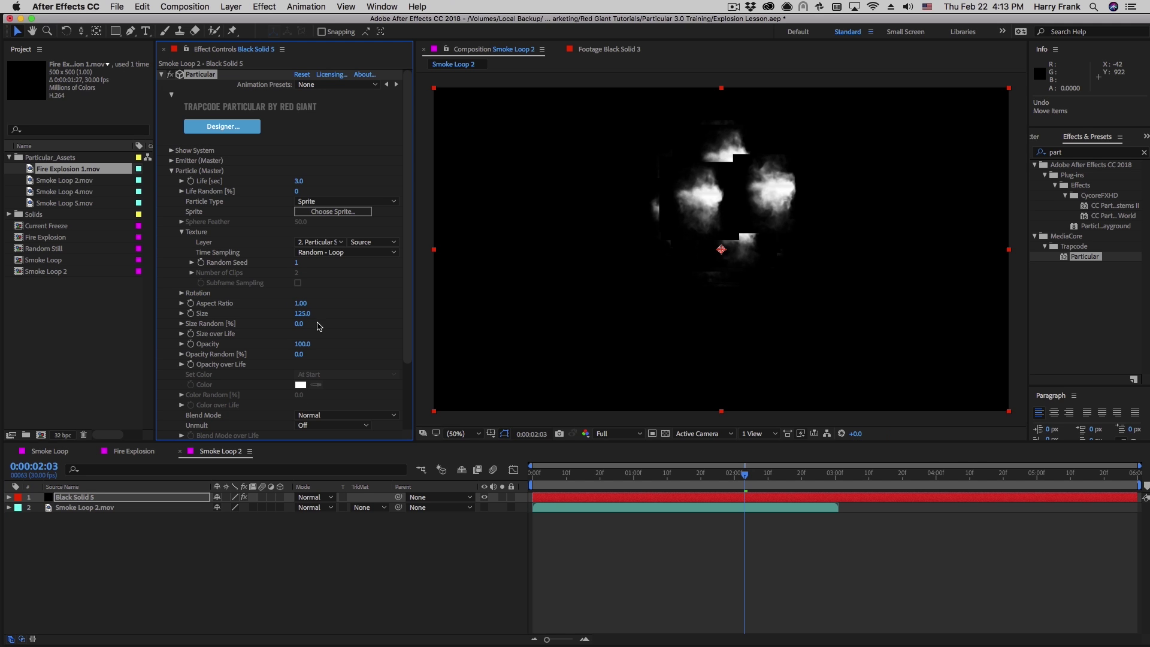
Show the composition's transparency grid and turn on Unmult for the smoke particles
click(666, 433)
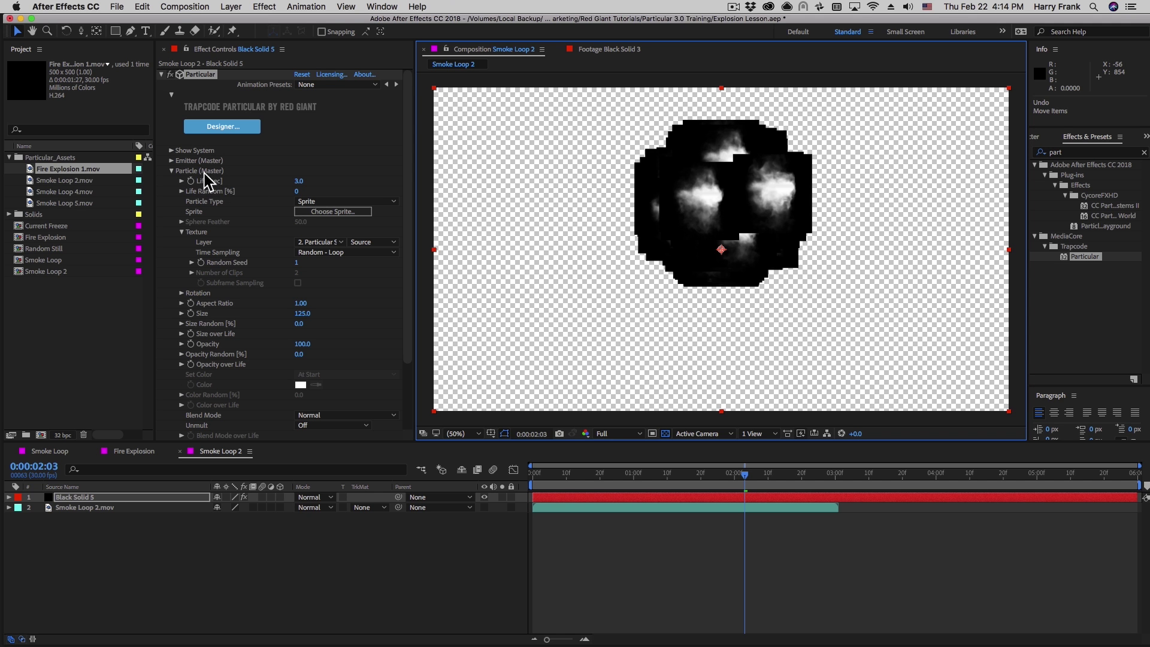
click(329, 427)
click(329, 452)
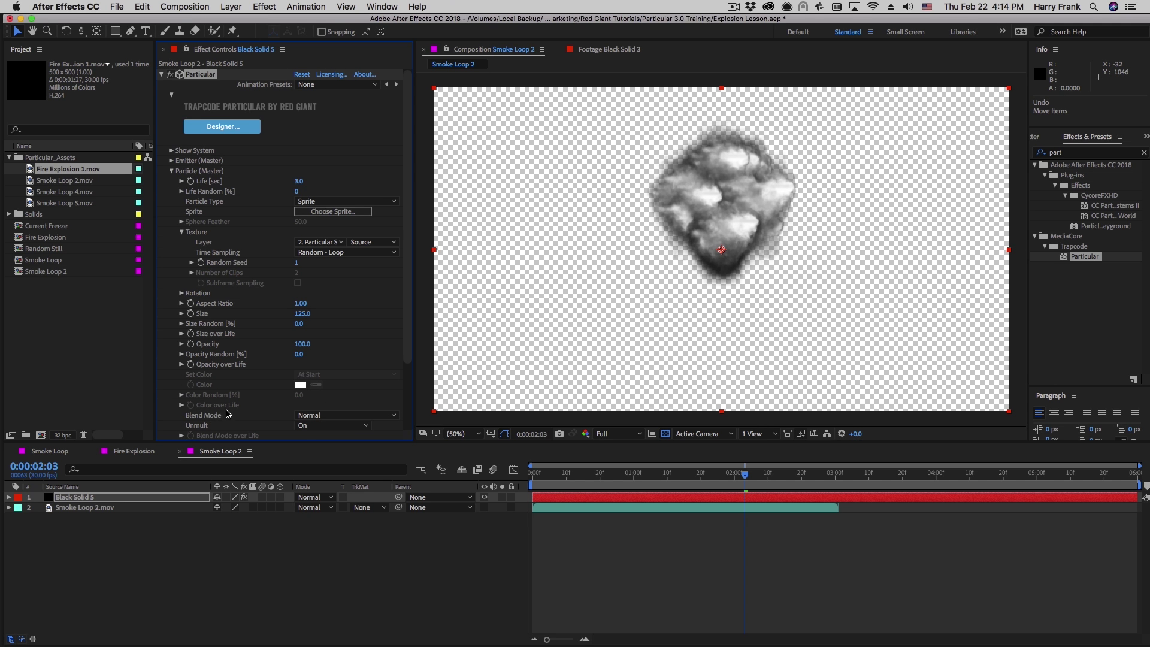
Set the particles' blend mode to Screen, opacity to 70 and opacity random to 25%, and hide the transparency grid
scroll(351, 372, down, 3)
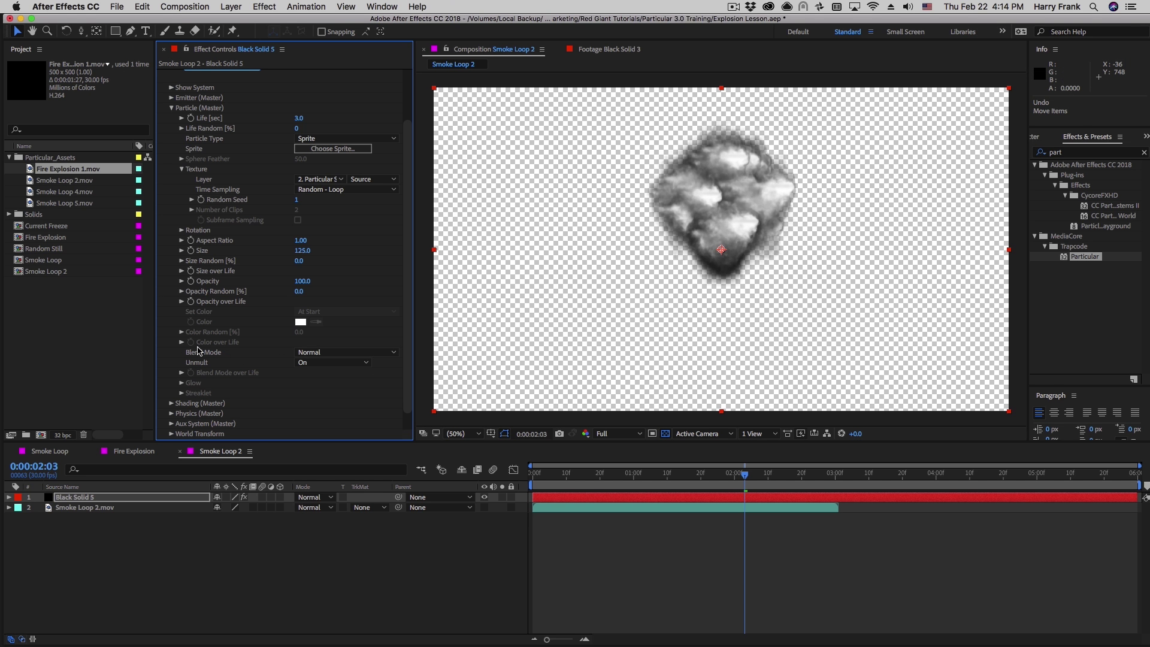
click(351, 353)
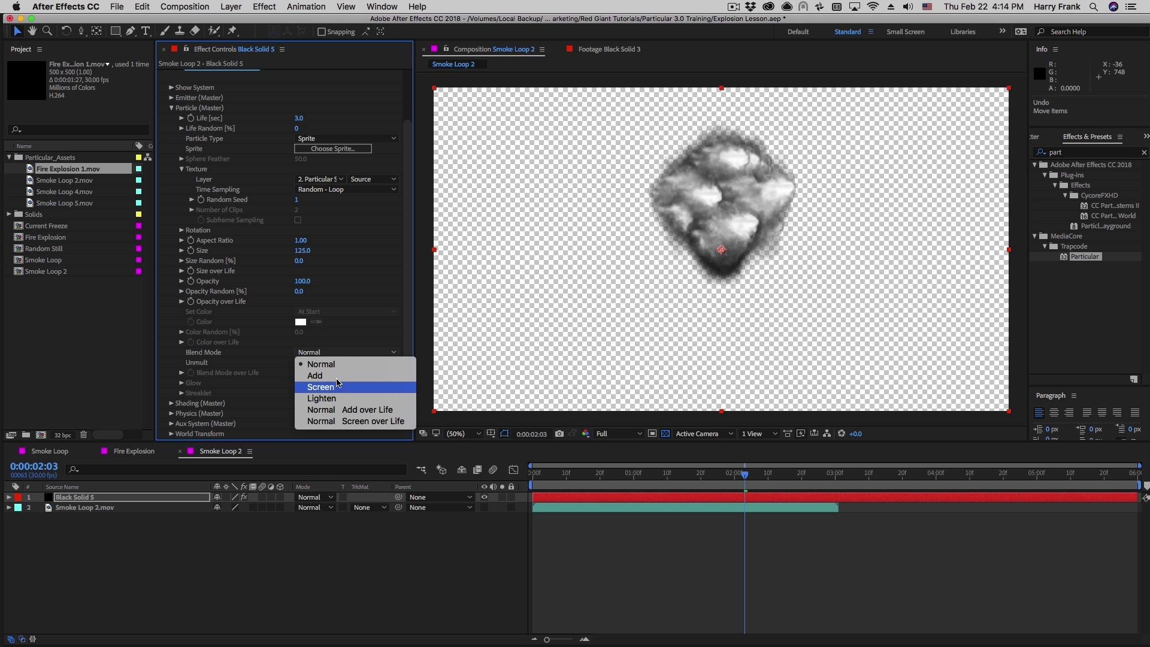
click(340, 399)
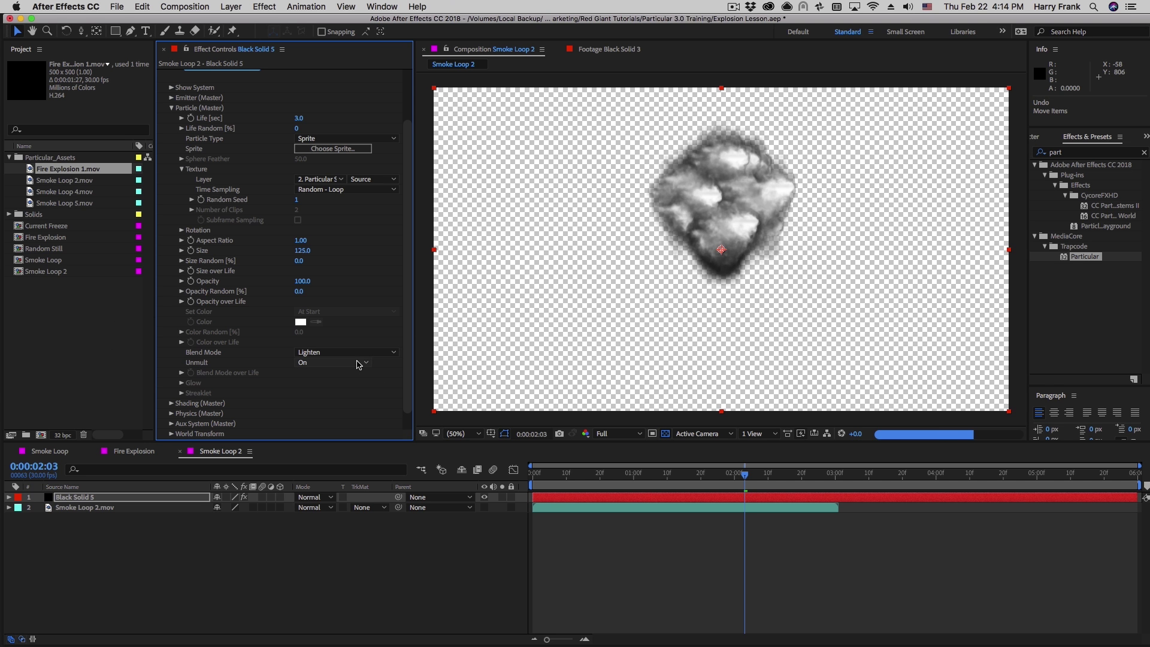
click(335, 353)
click(327, 375)
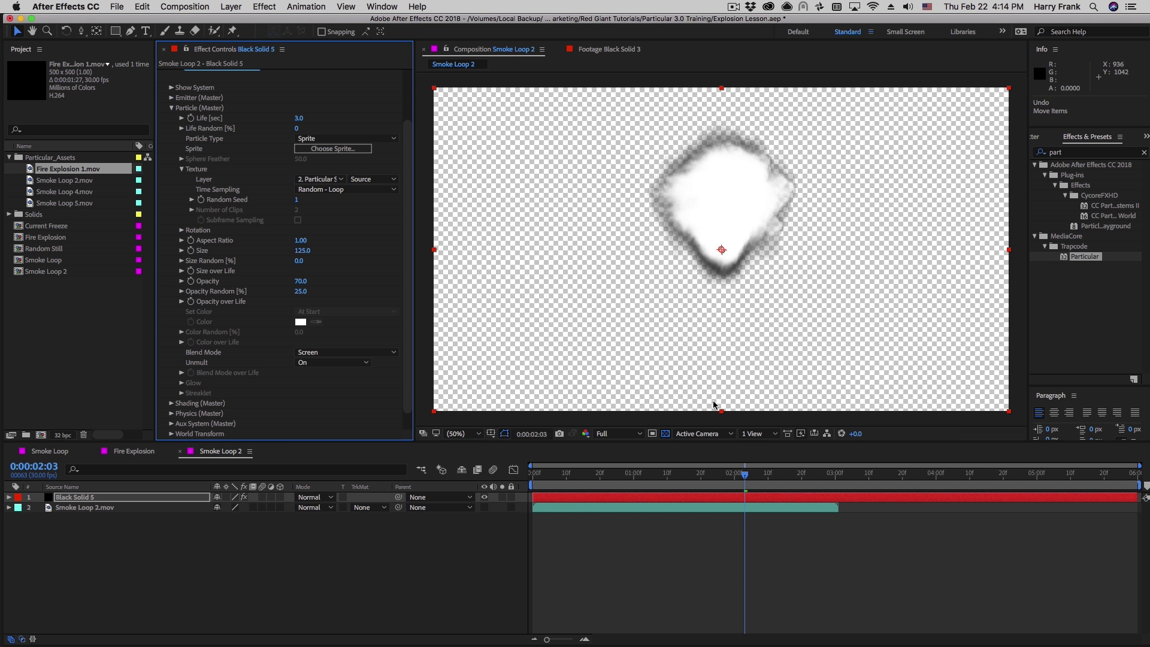
click(666, 435)
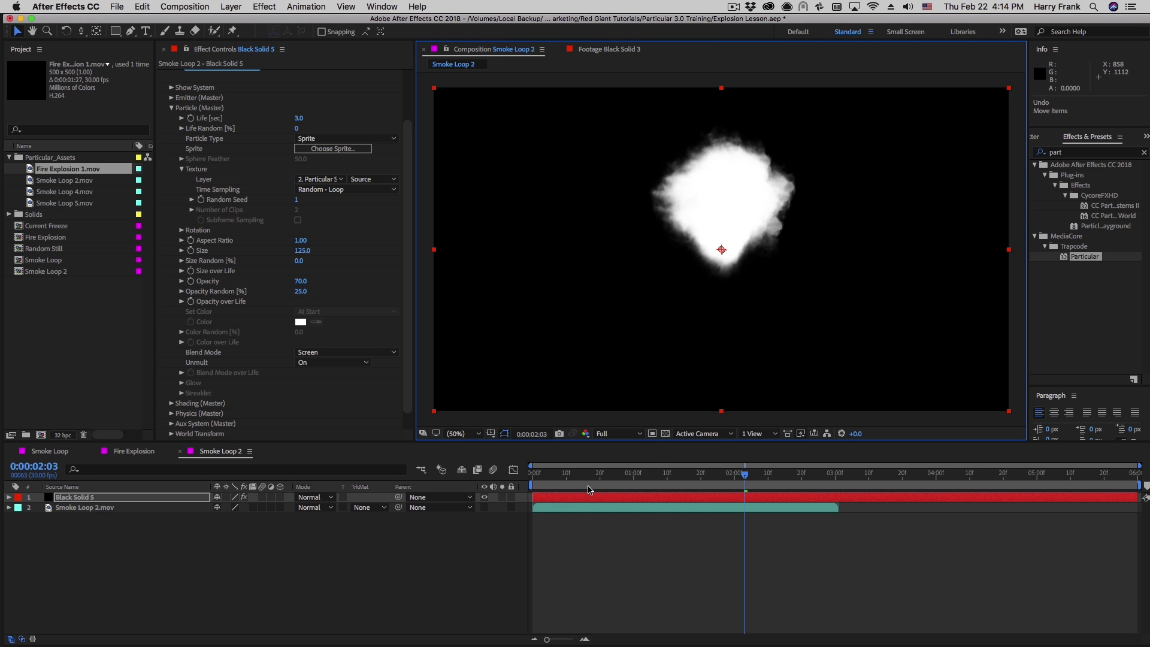
Step through the smoke frame by frame from 0:00:03:22 to 0:00:04:03, examining how the particles disappear at the end of their life
click(909, 473)
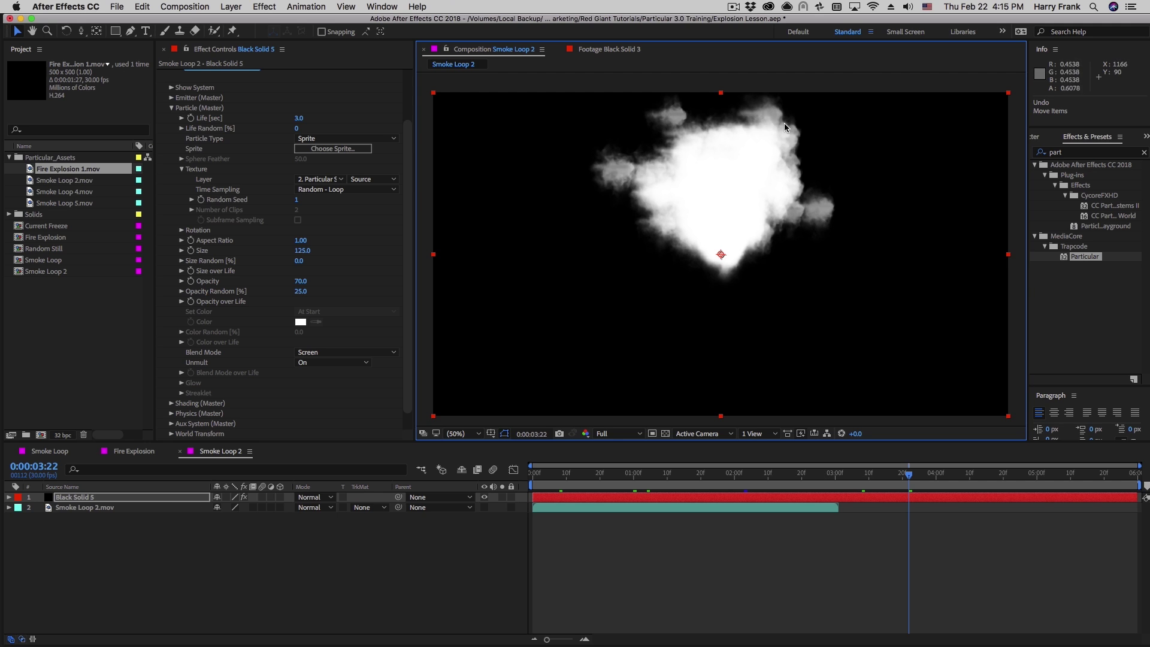
key(Page_Down)
key(Page_Down)
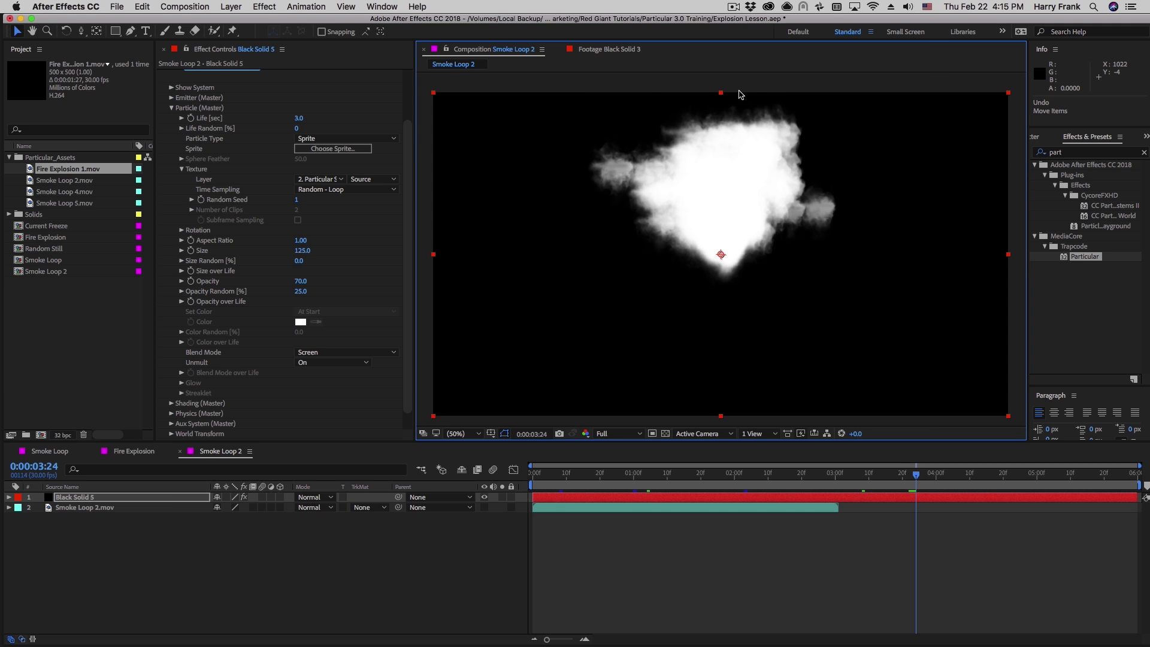
key(Page_Down)
key(Page_Down)
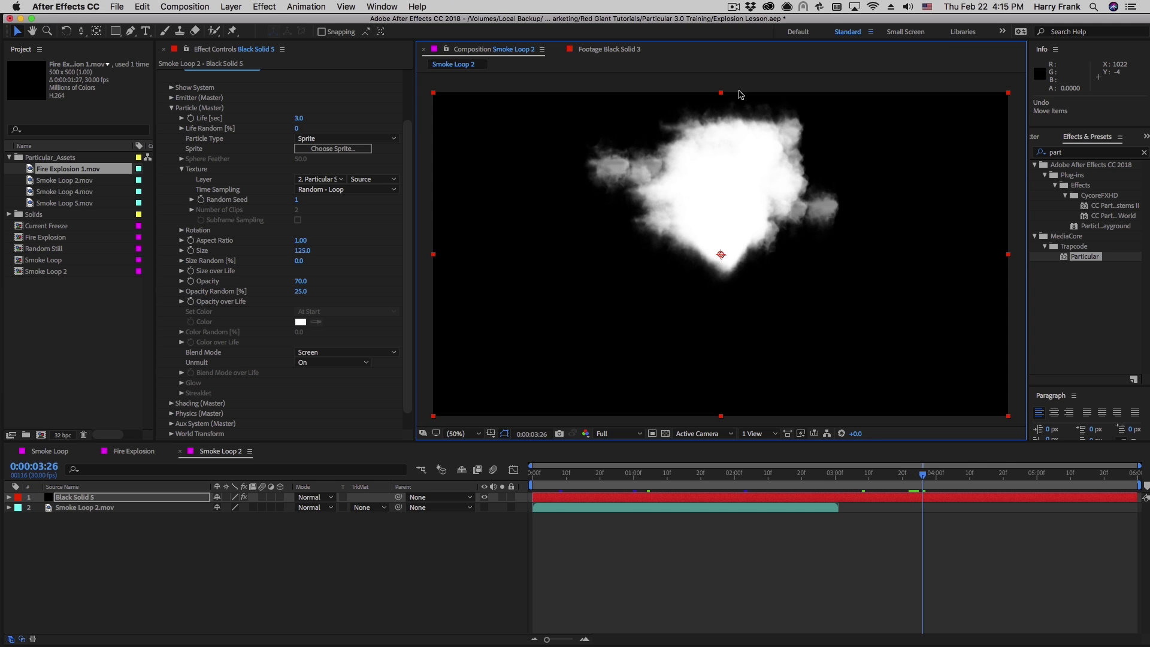
key(Page_Down)
key(Page_Down)
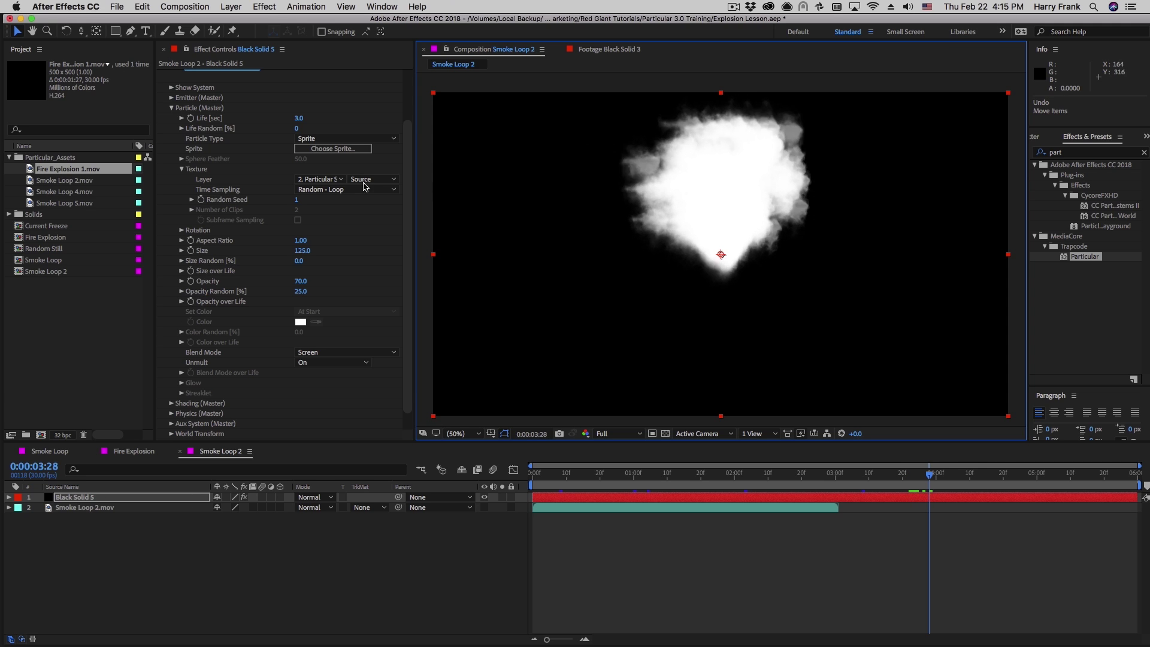
key(Page_Down)
key(Page_Down)
key(Page_Down)
key(Page_Down)
key(Page_Down)
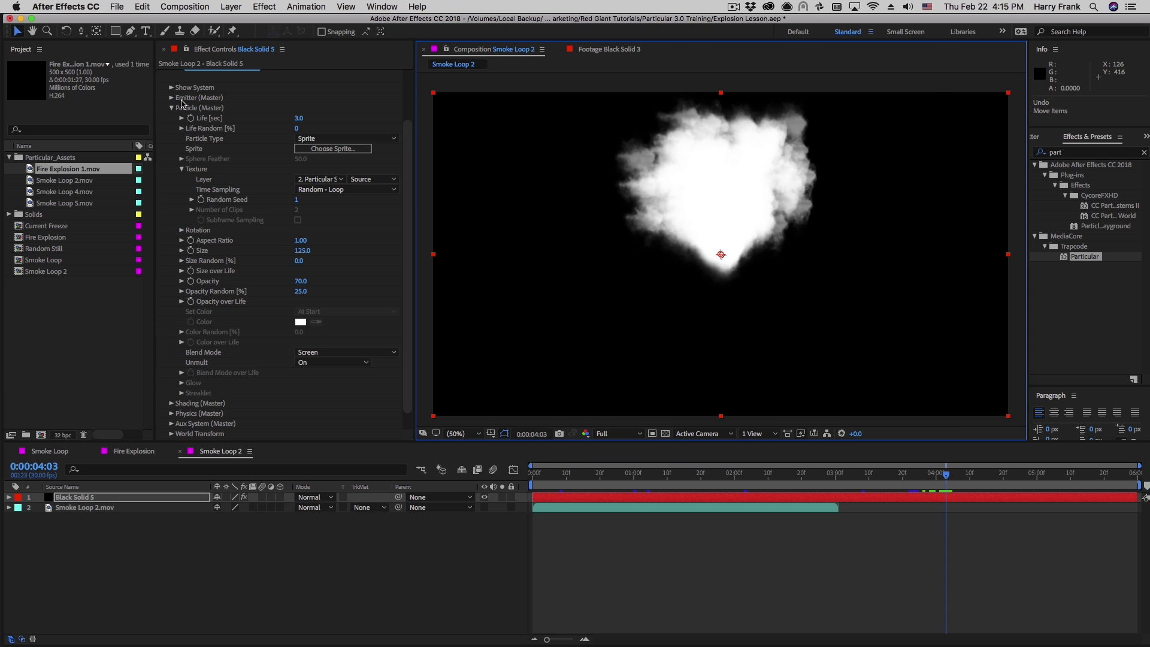
Give the particles a linear fade-out in Opacity over Life and set their Random Rotation to 50
click(182, 302)
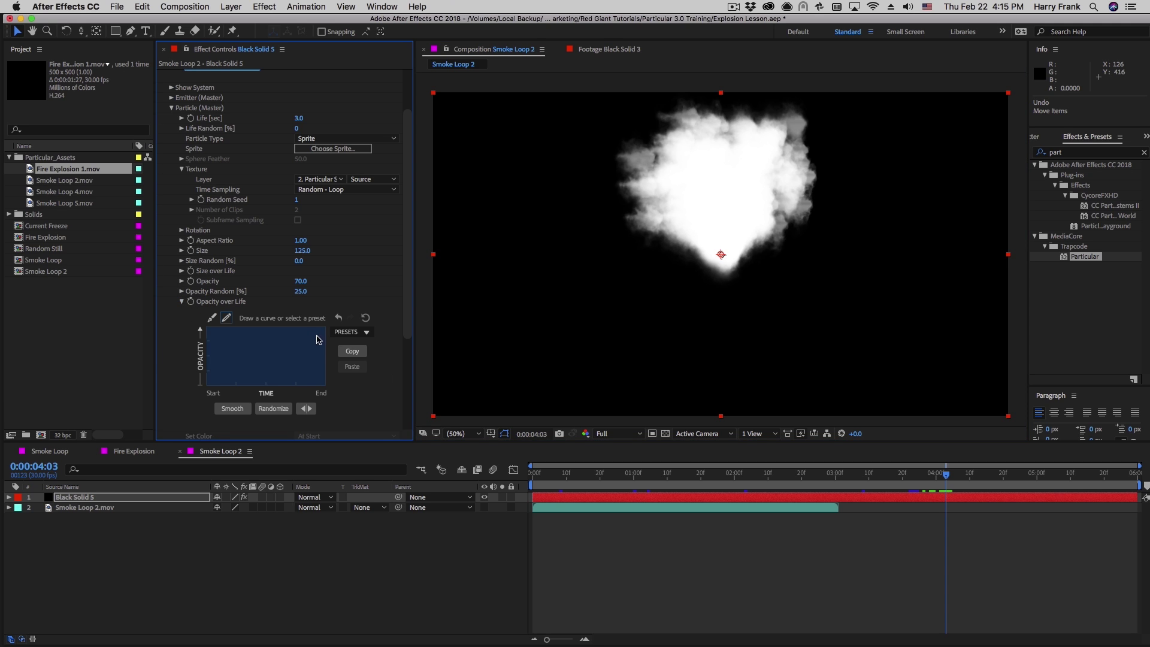
click(359, 360)
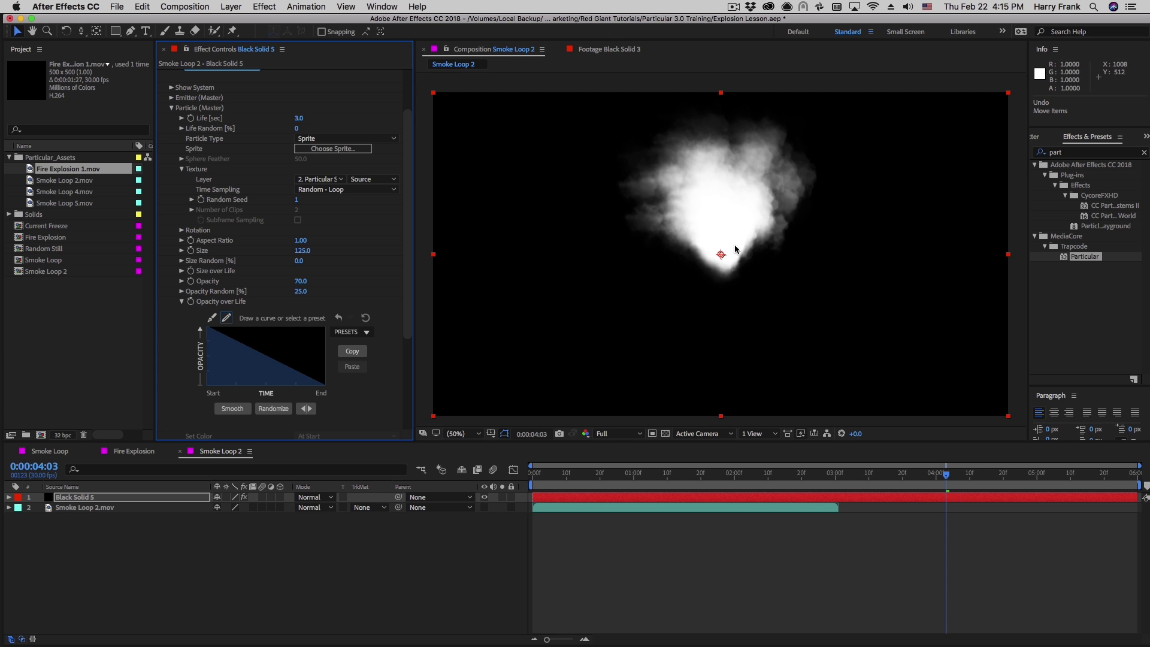
click(182, 230)
click(300, 283)
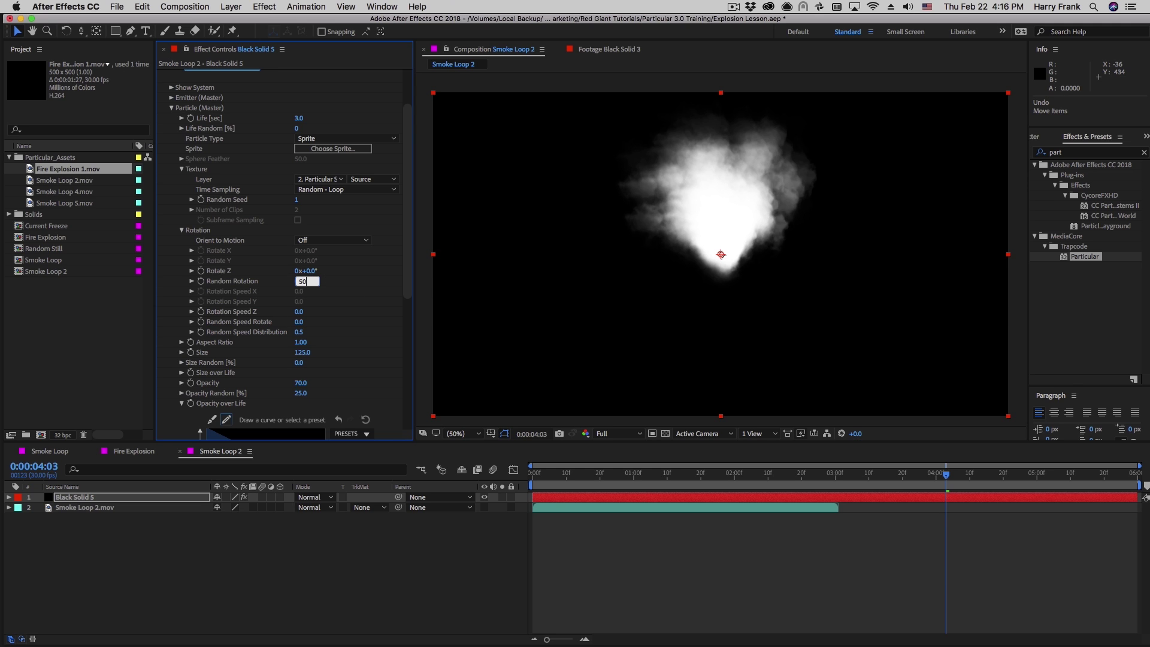
key(Return)
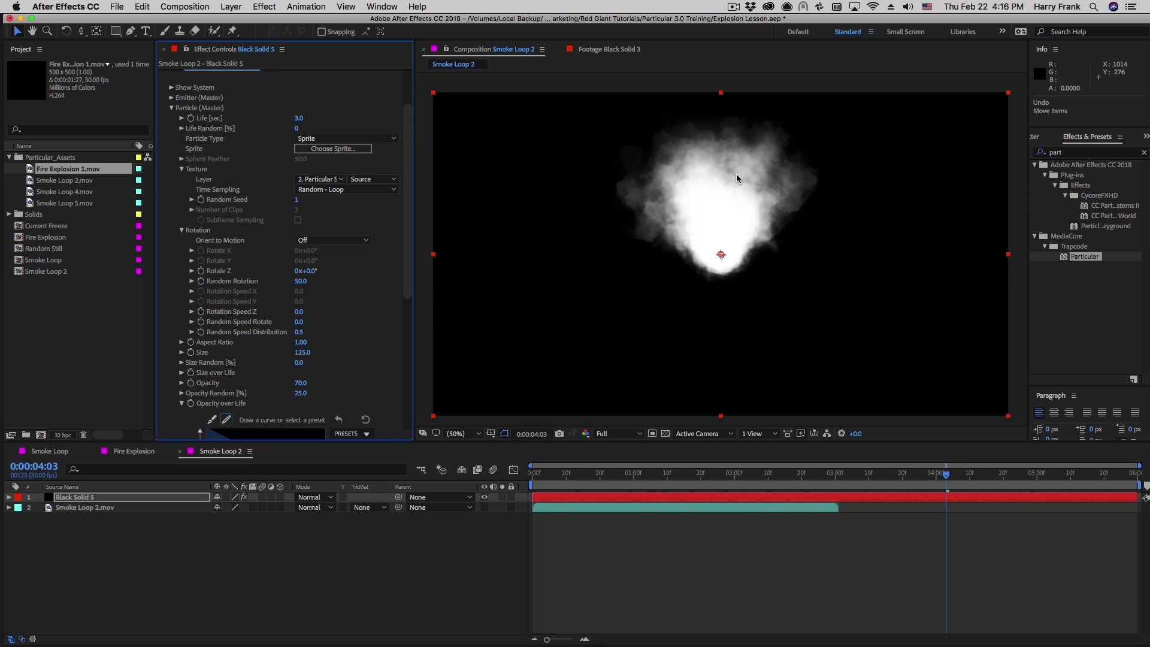
End the work area at 0:00:03:10 and preview the smoke animation
key(space)
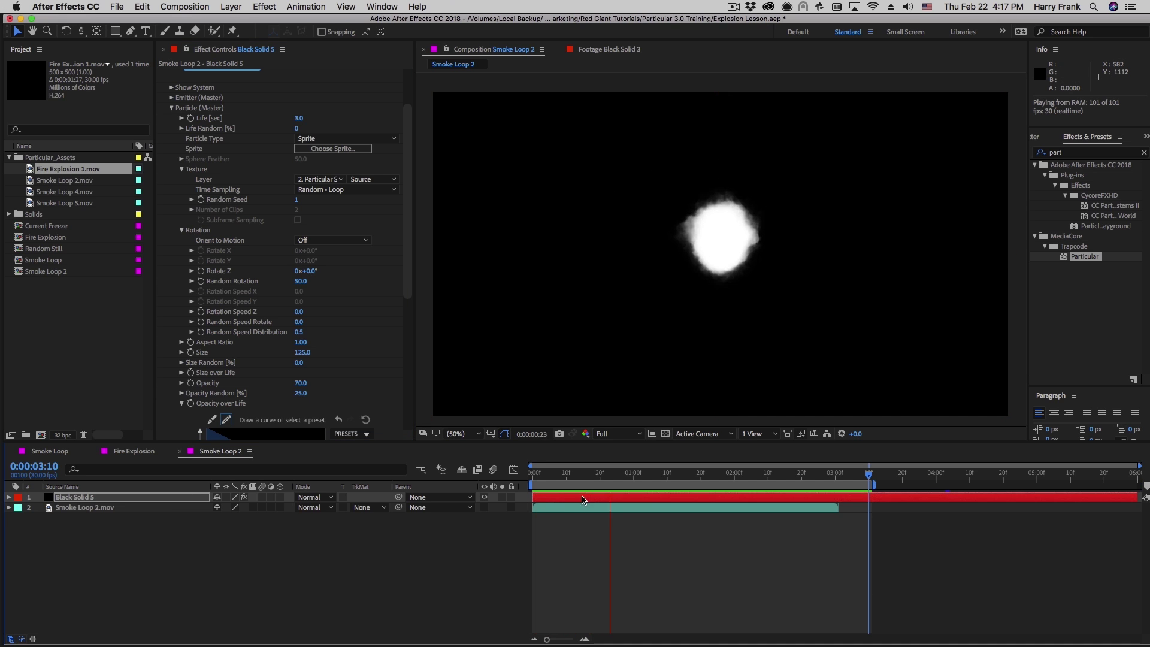
key(space)
key(space)
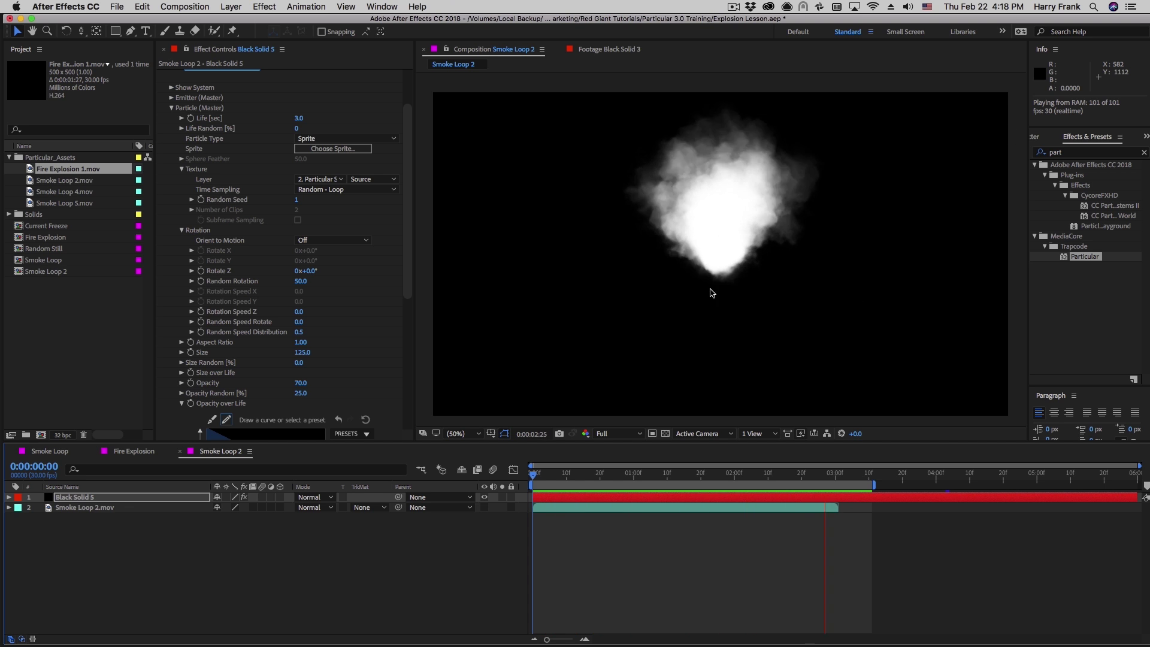
Replay the smoke from the first frame, examine its base around 0:00:01:10, and move the current time to 0:00:02:00
click(600, 480)
drag(599, 479, 506, 479)
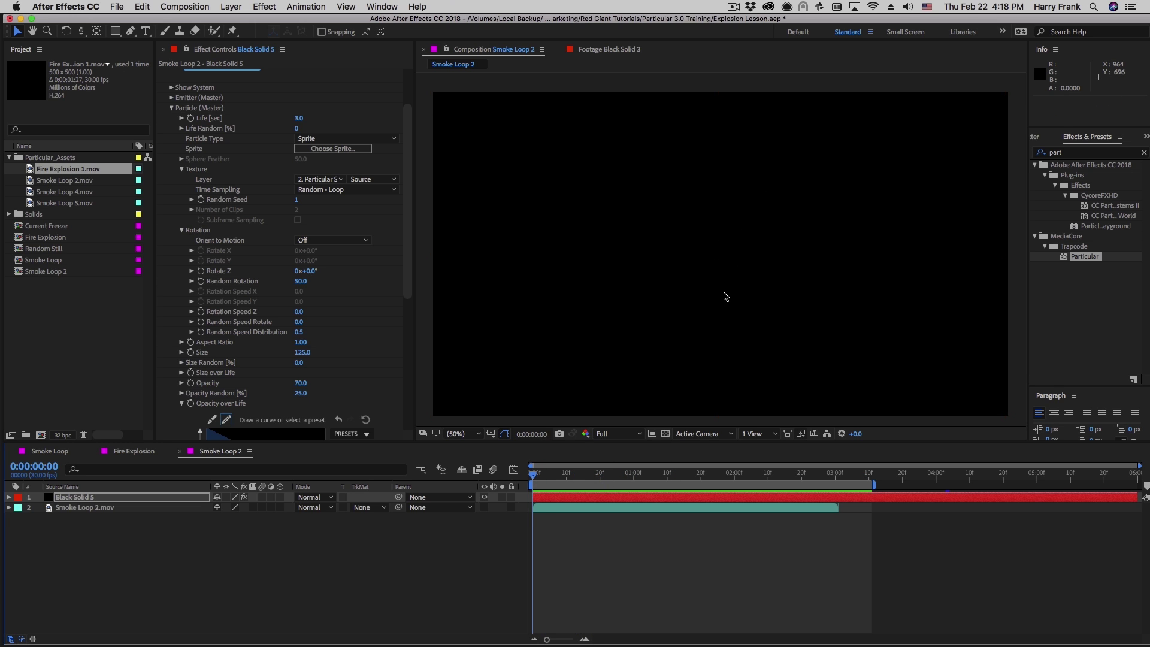
key(space)
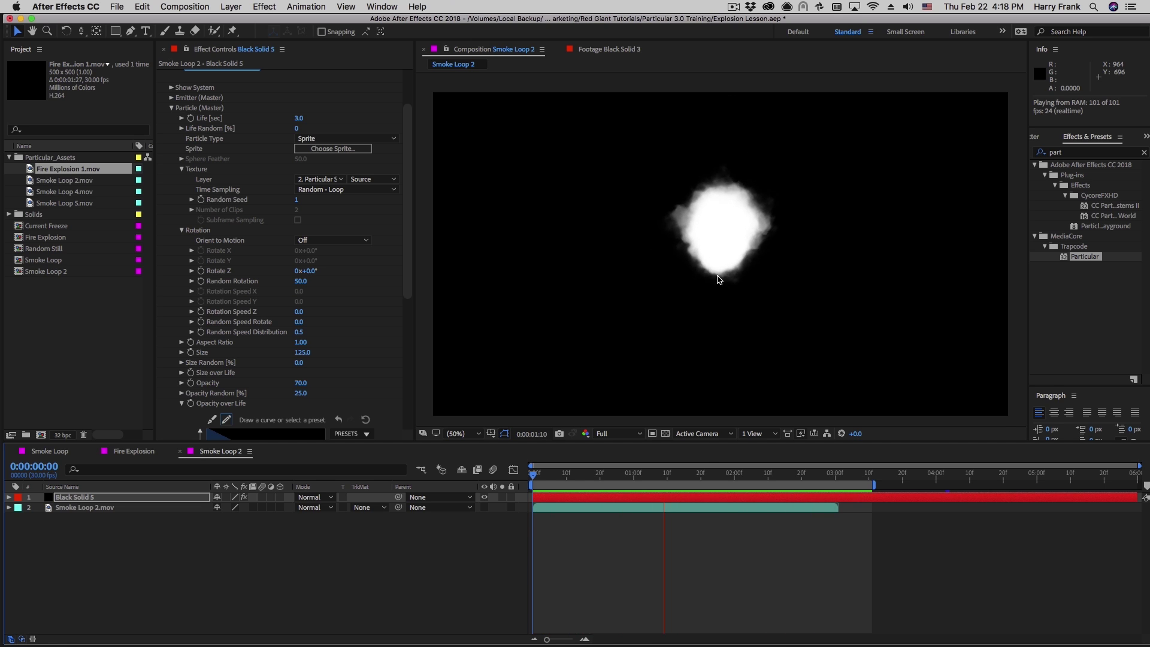
key(space)
drag(593, 475, 667, 474)
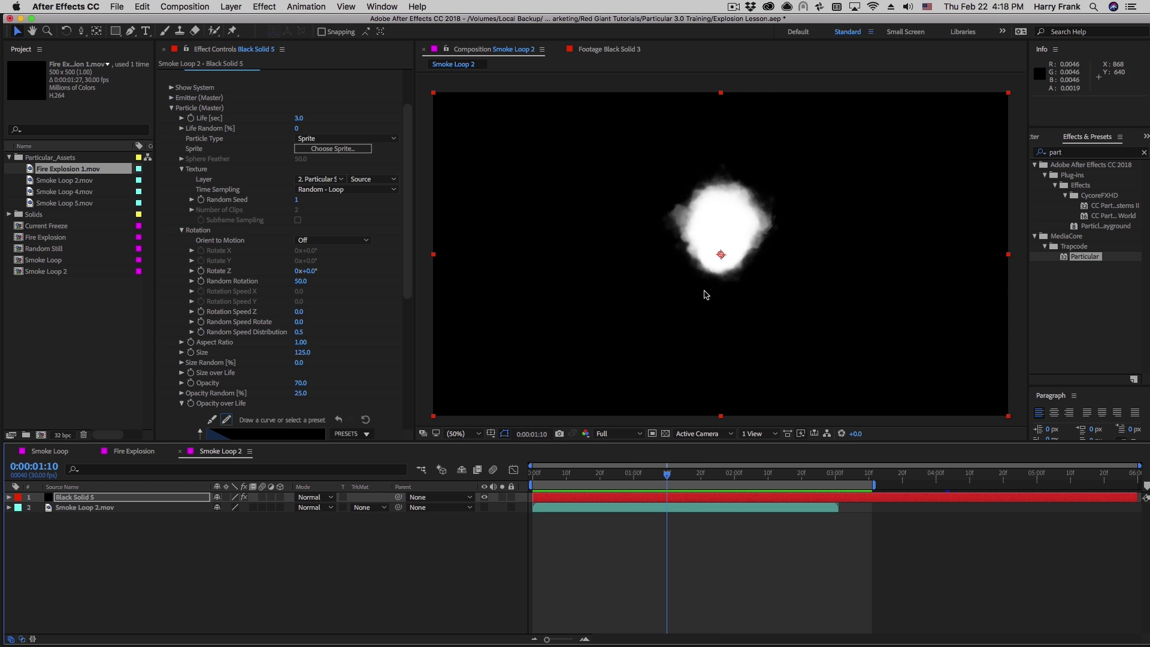
click(580, 471)
key(space)
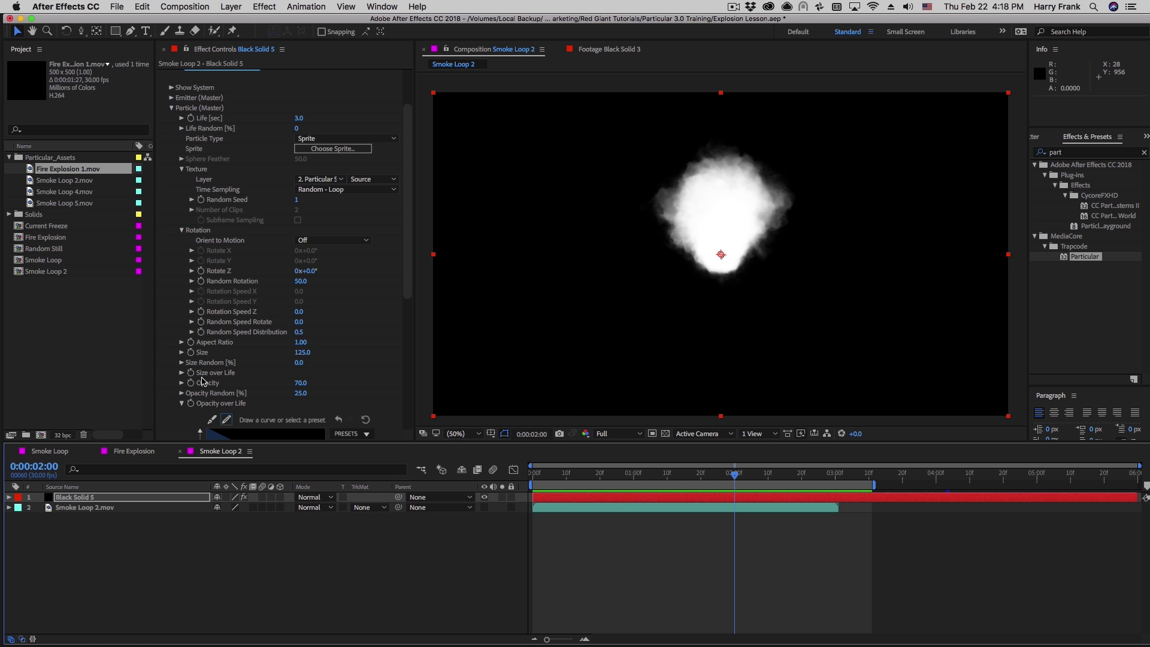
Shape the Size over Life curve with points so particles start at zero size and grow quickly to full size
scroll(266, 358, down, 5)
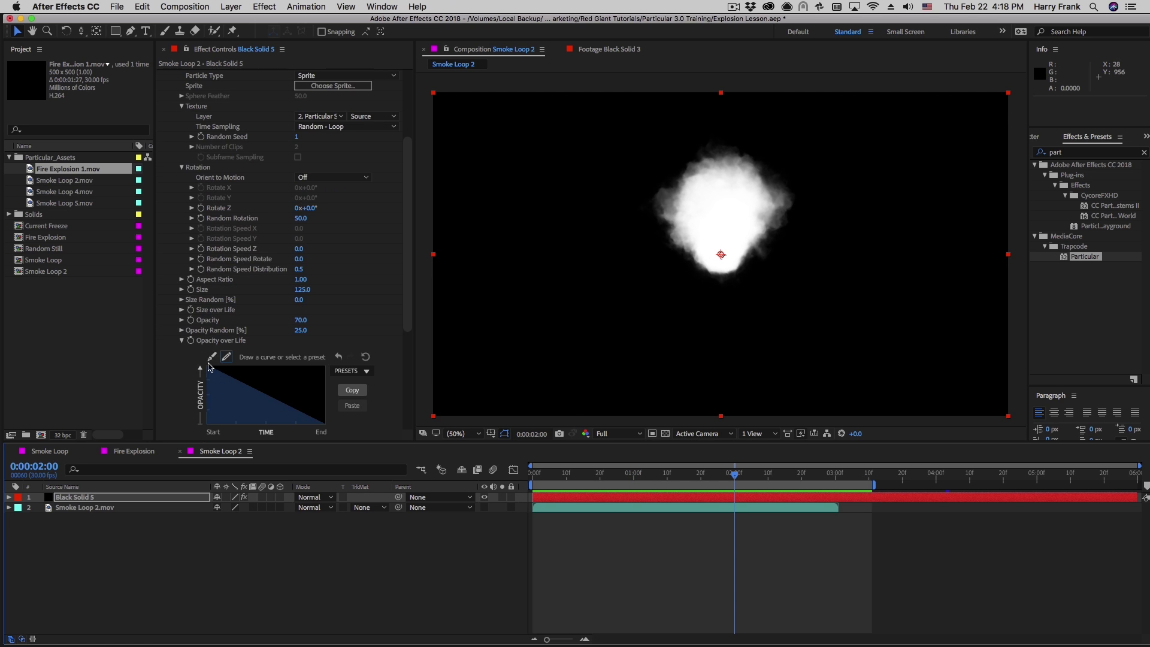
click(182, 310)
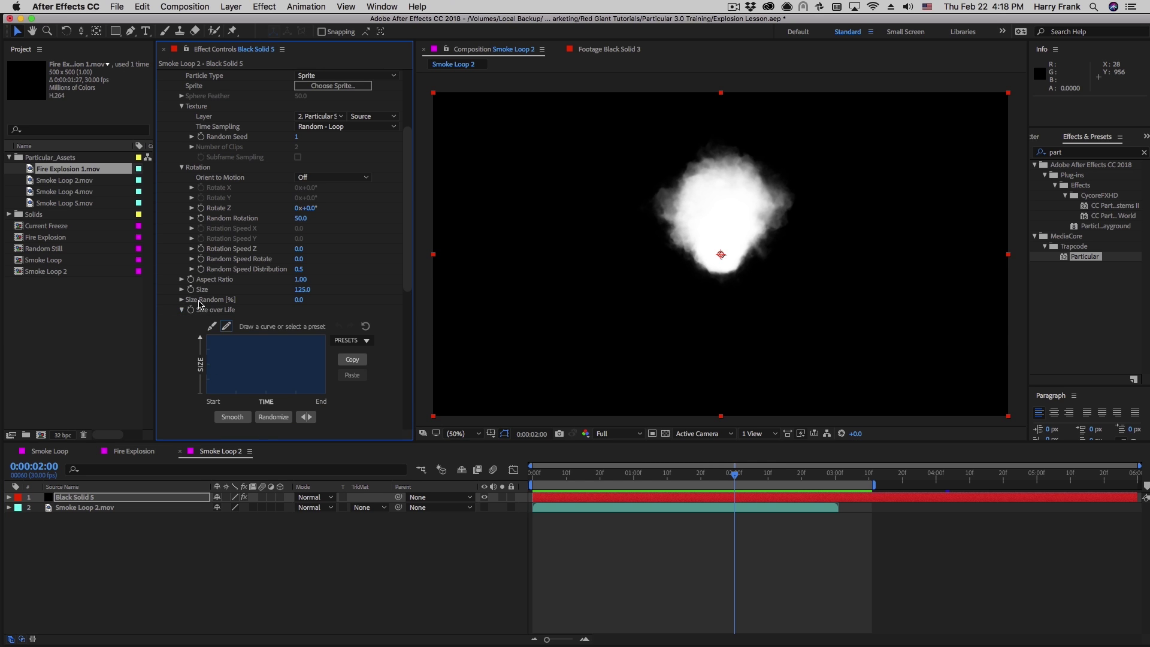
click(213, 327)
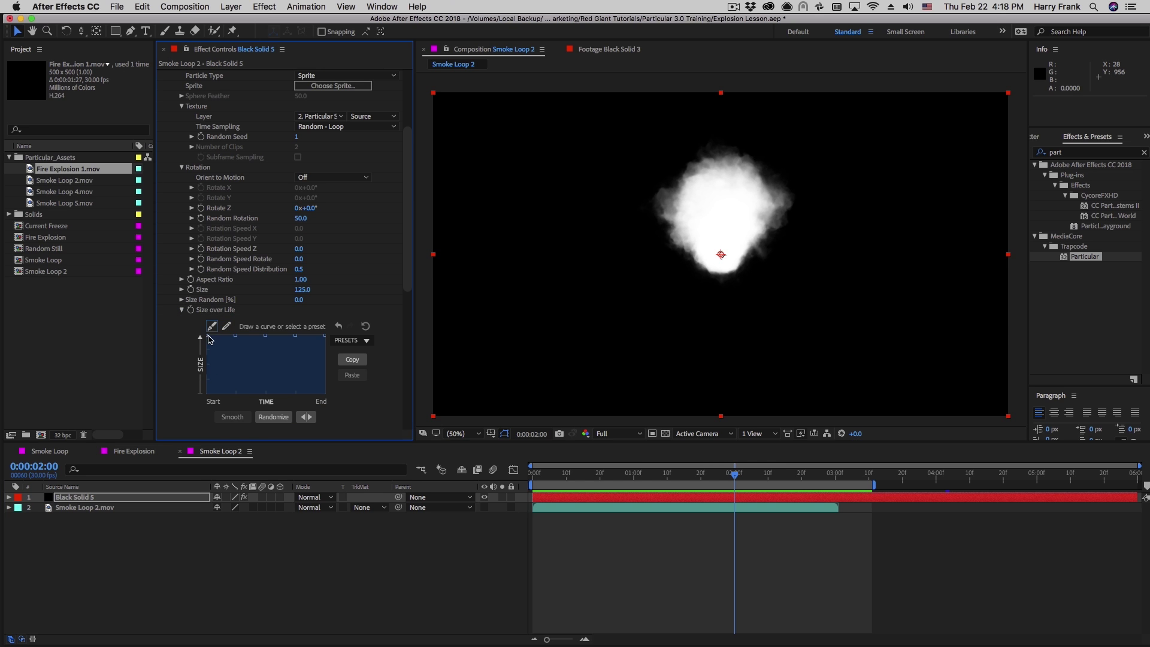
drag(234, 336, 207, 393)
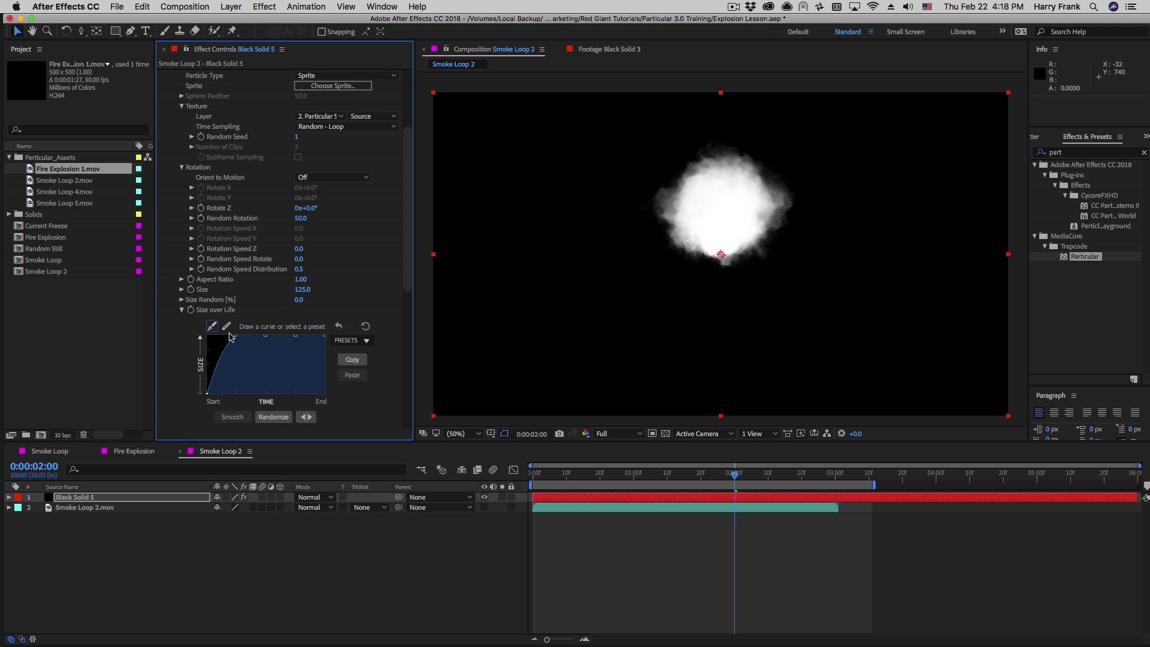
click(223, 344)
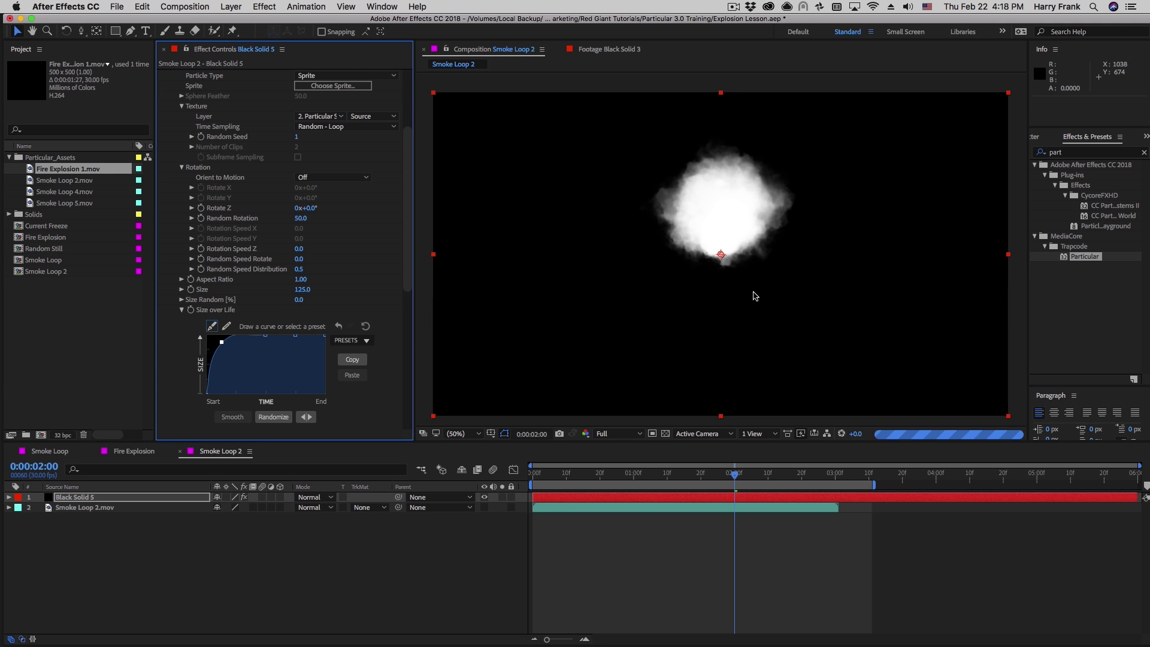
Preview the smoke from the first frame to check how the particles grow at birth
click(535, 476)
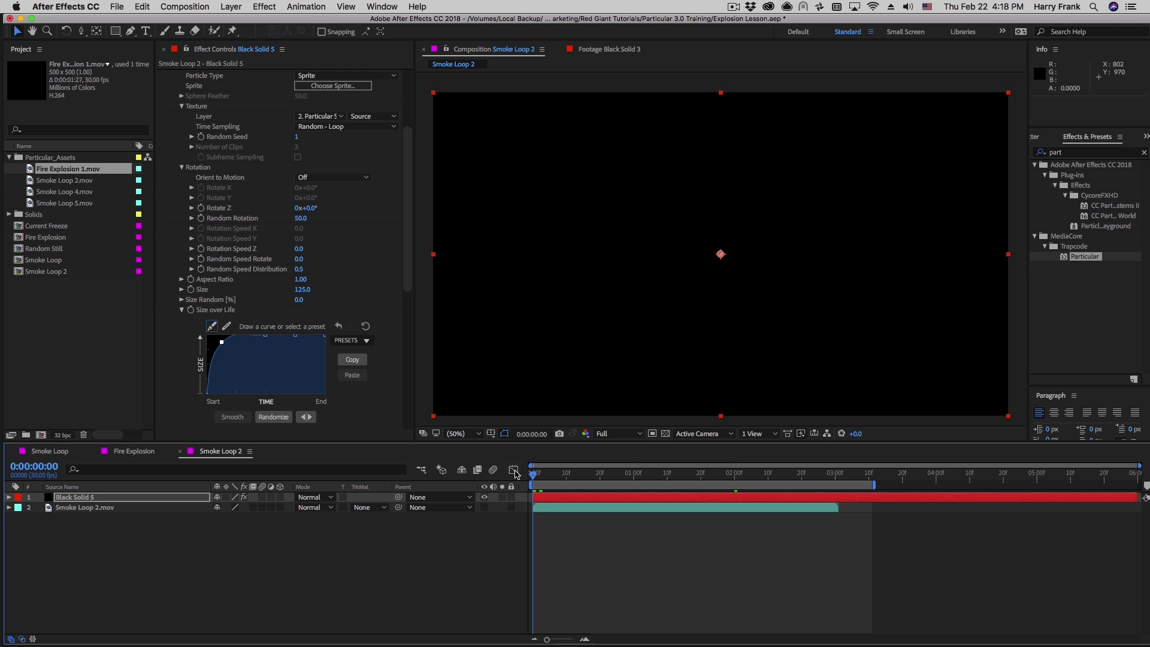
key(space)
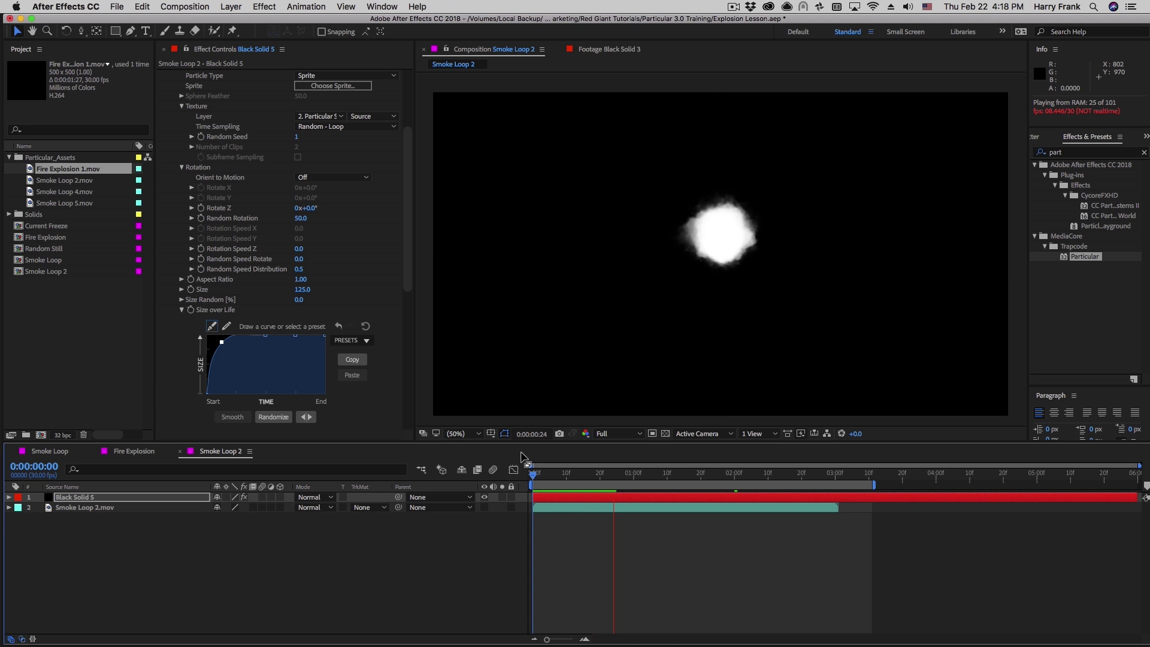
key(space)
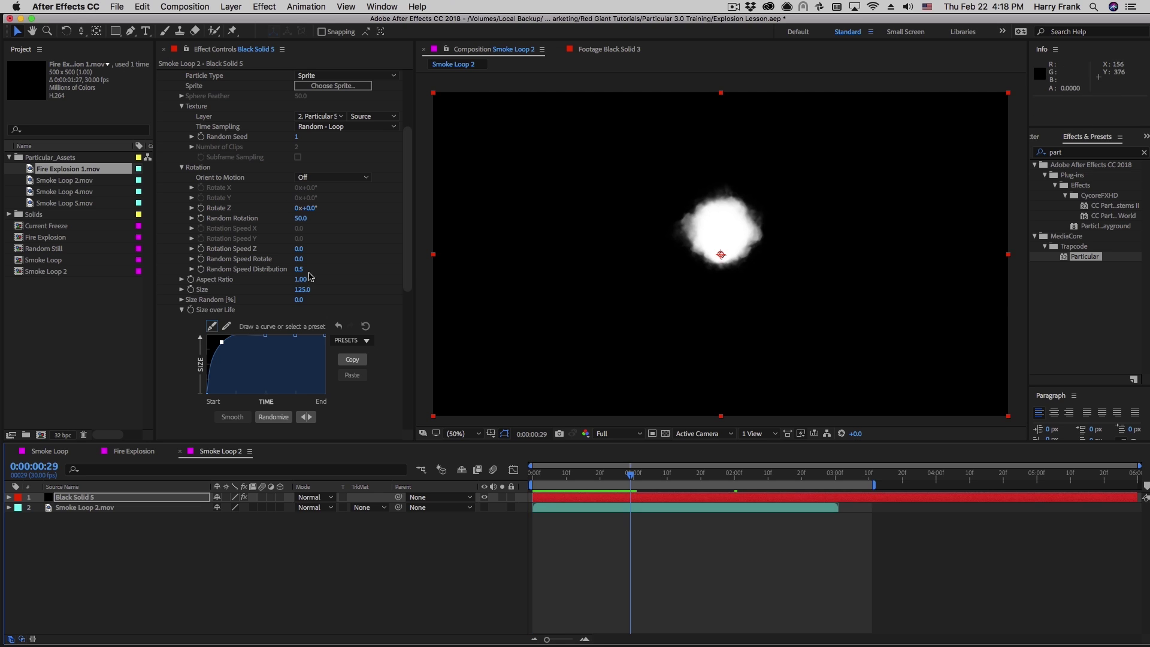
Set the smoke particles' opacity to 50
scroll(360, 272, down, 5)
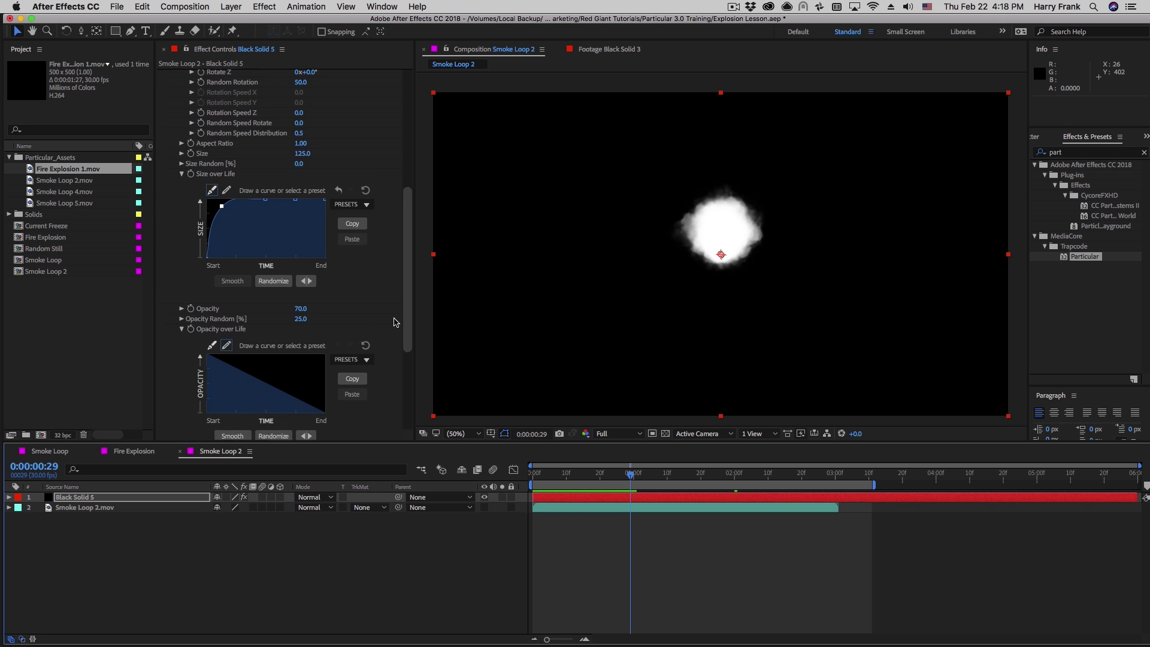
click(303, 309)
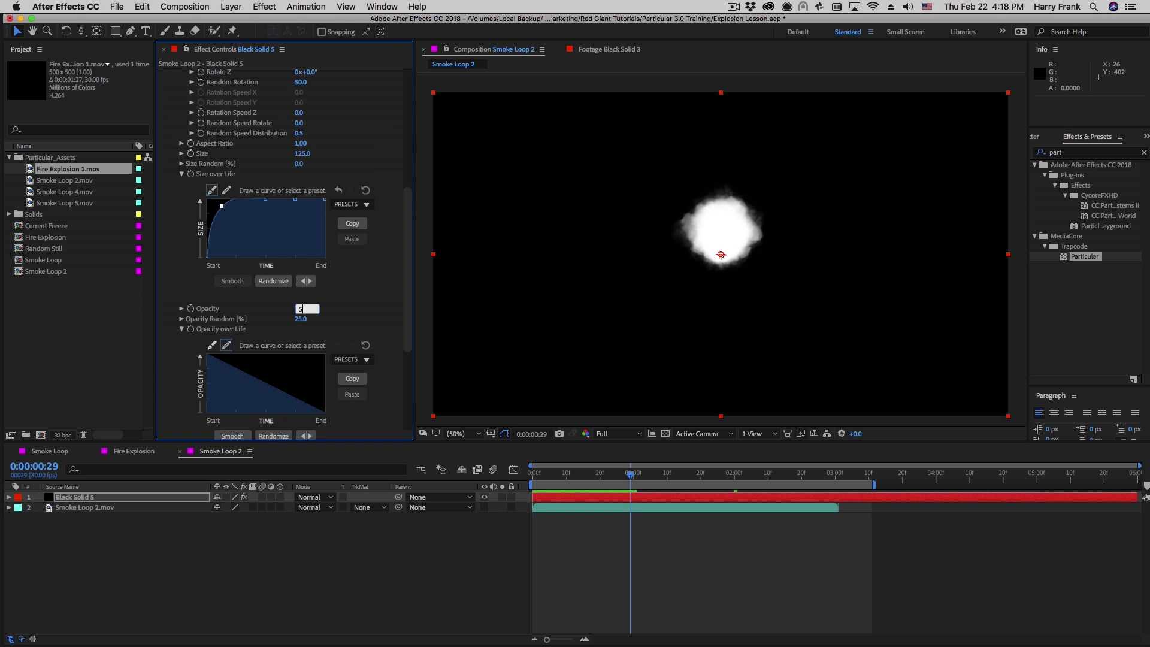
key(Return)
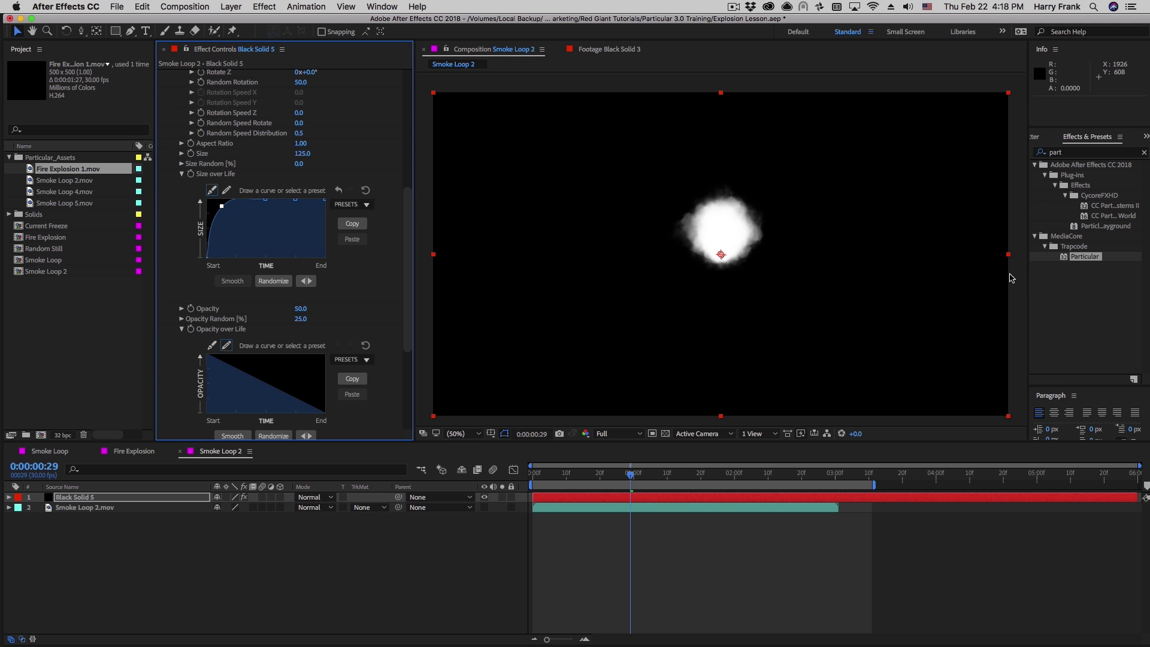
Play back the work area and scrub through the smoke to review its shape and density
key(space)
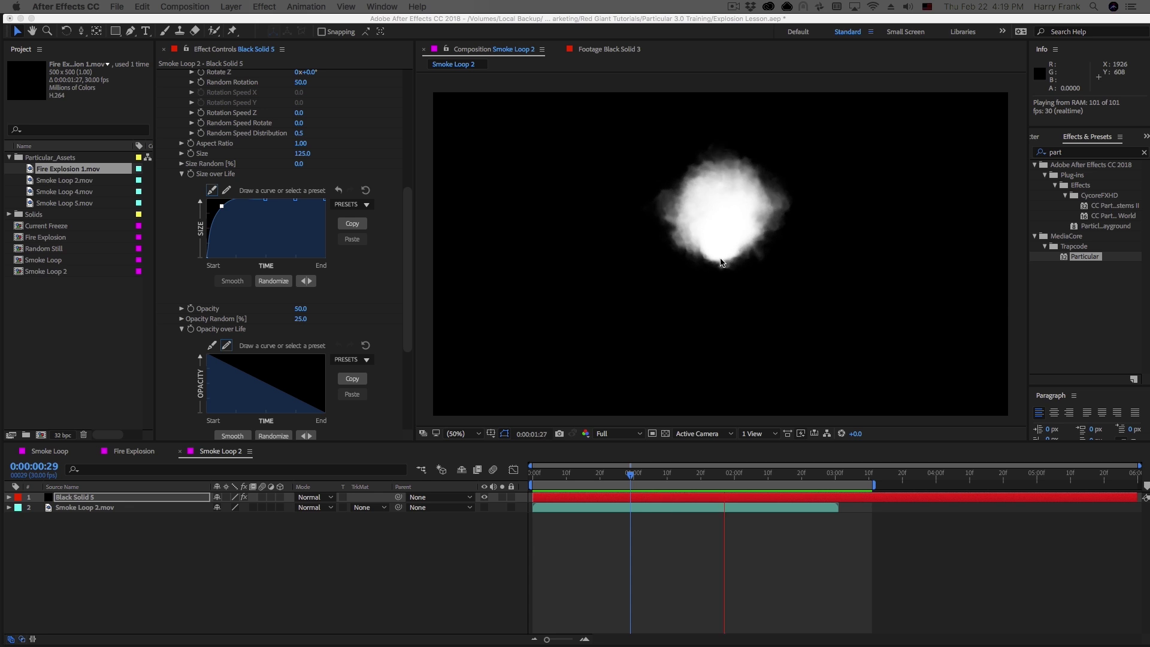
key(space)
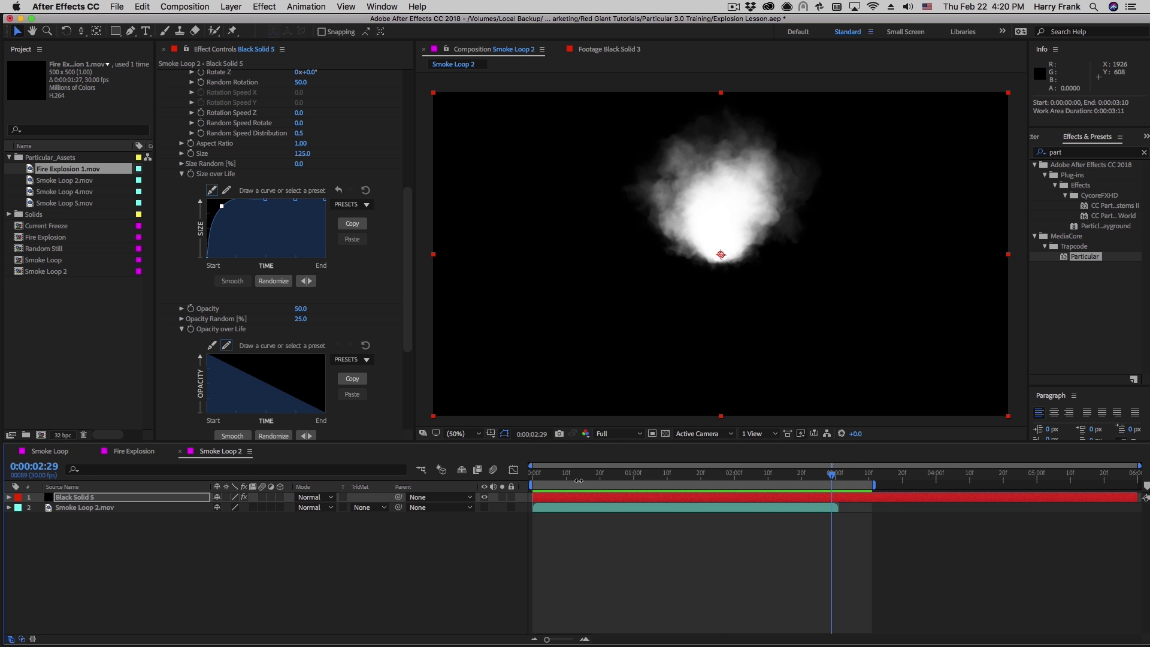
drag(585, 474, 771, 474)
drag(597, 474, 768, 474)
Close the Smoke Loop 2 composition and preview the Fire Explosion composition
key(super+w)
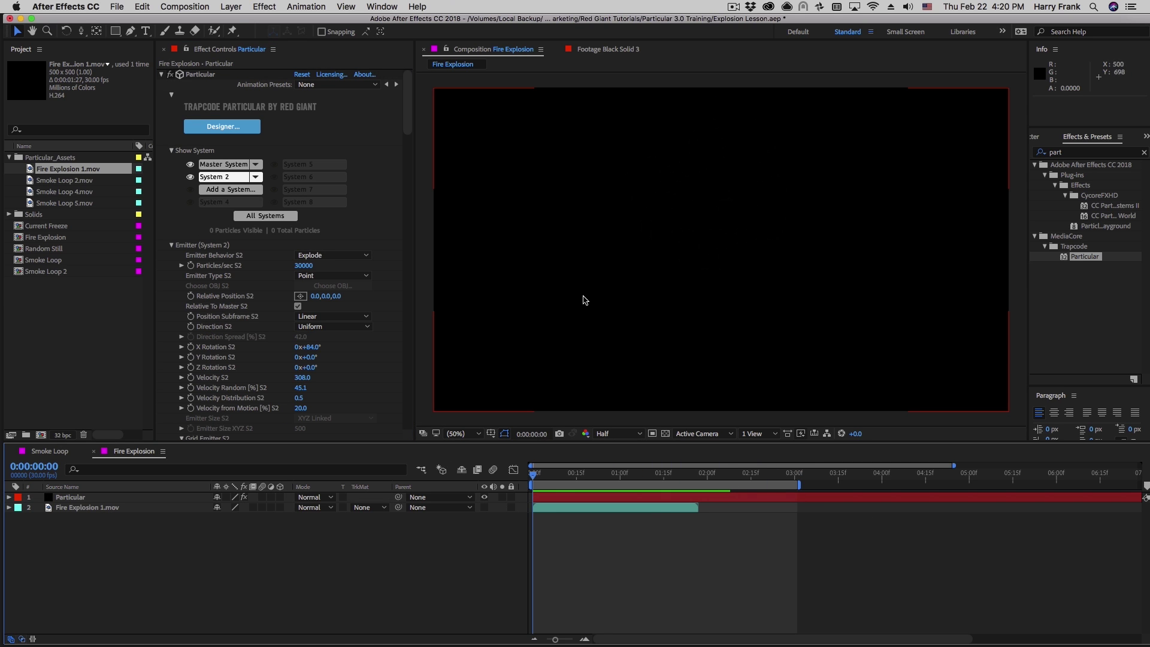
key(space)
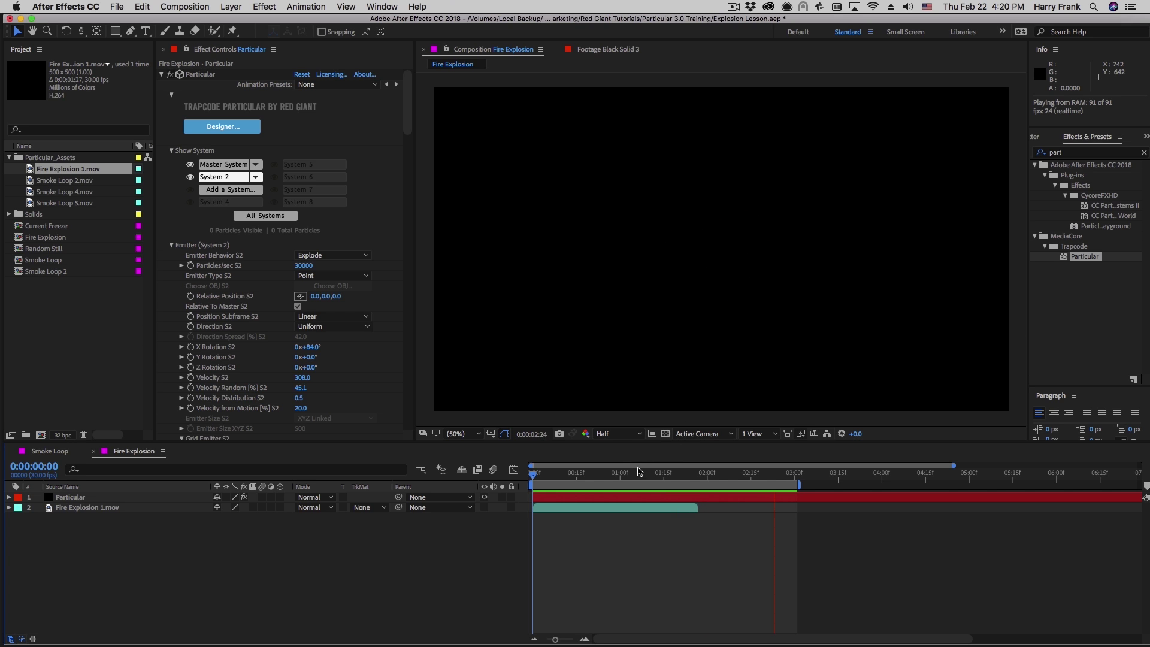
Stop the preview and create a new composition named Fire Explosion 2
key(space)
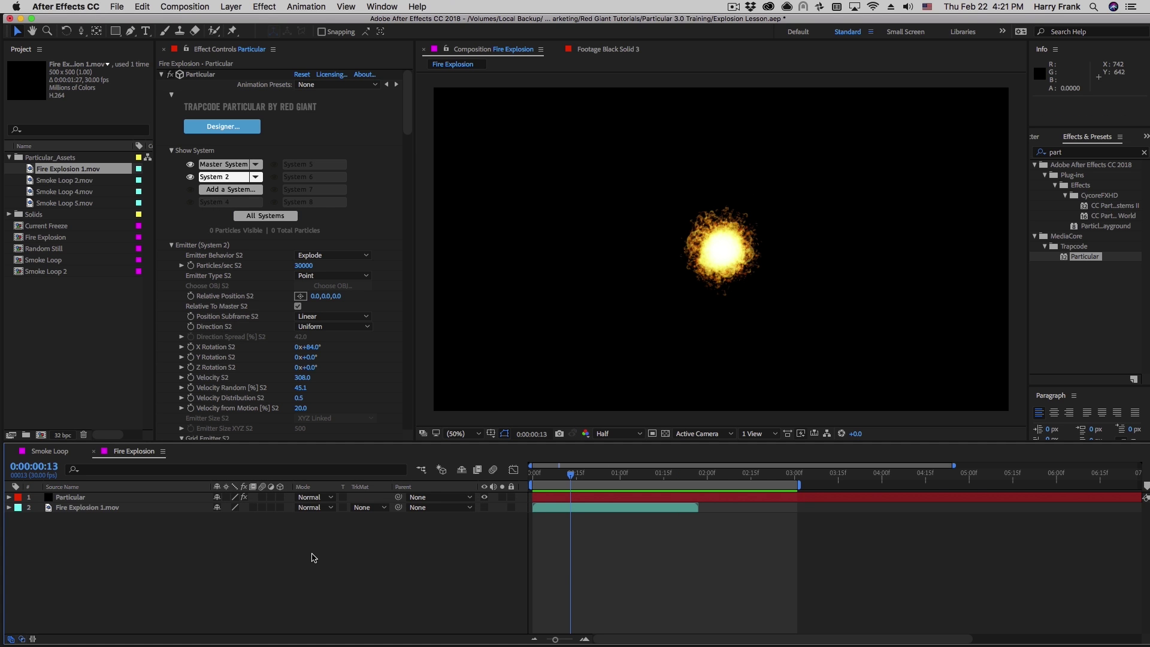
key(super+n)
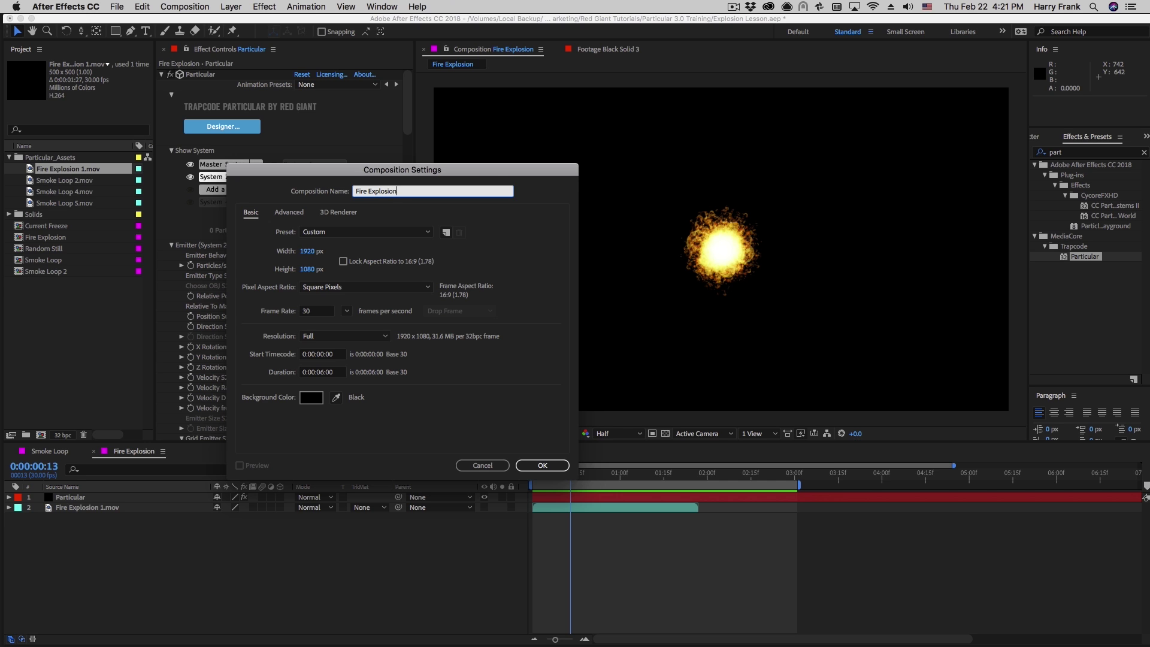
text(Fire Explosion 2)
key(Return)
Add a full-frame black solid to Fire Explosion 2 and apply the Trapcode Particular effect to it
key(super+y)
key(Return)
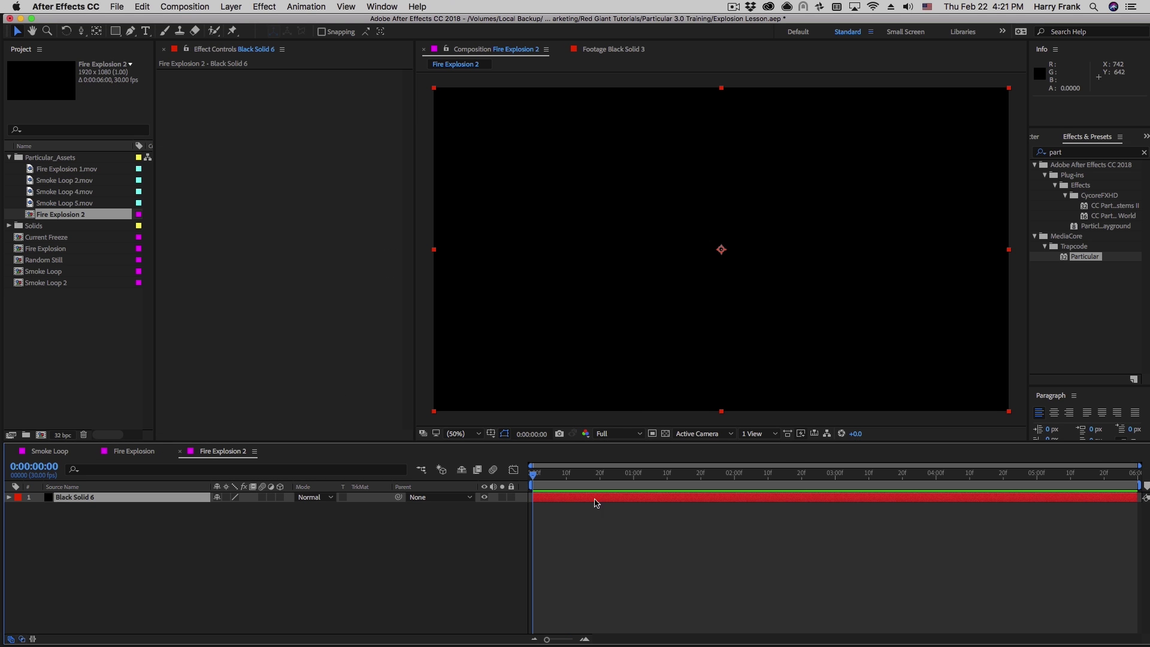
drag(1104, 264, 632, 336)
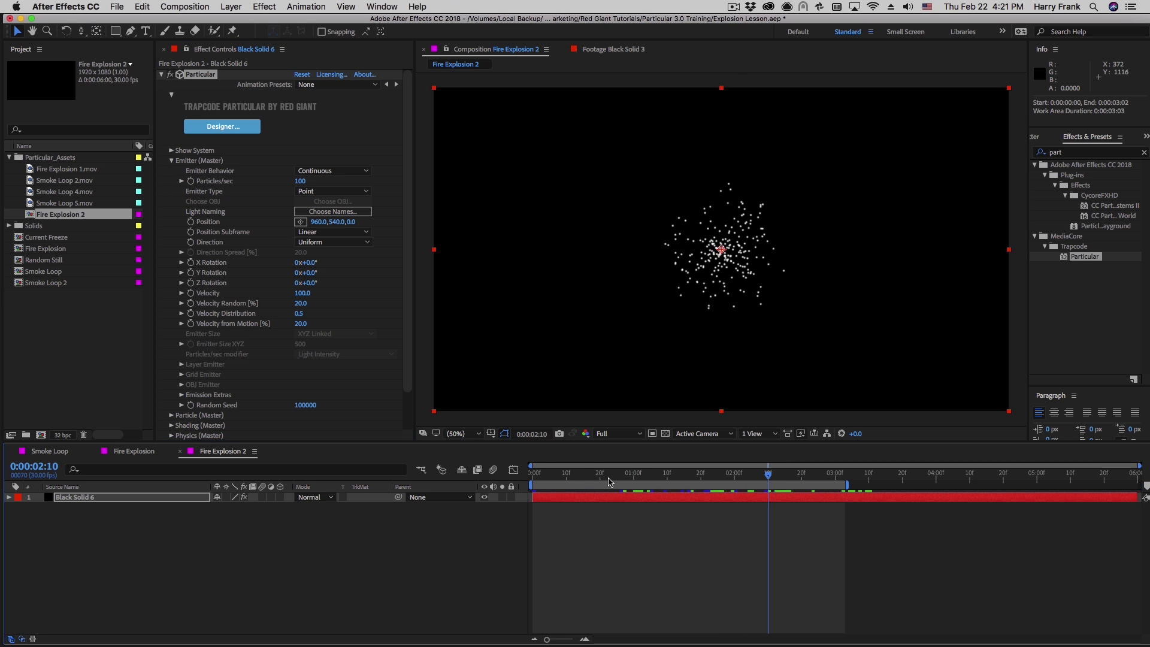
drag(611, 484, 749, 491)
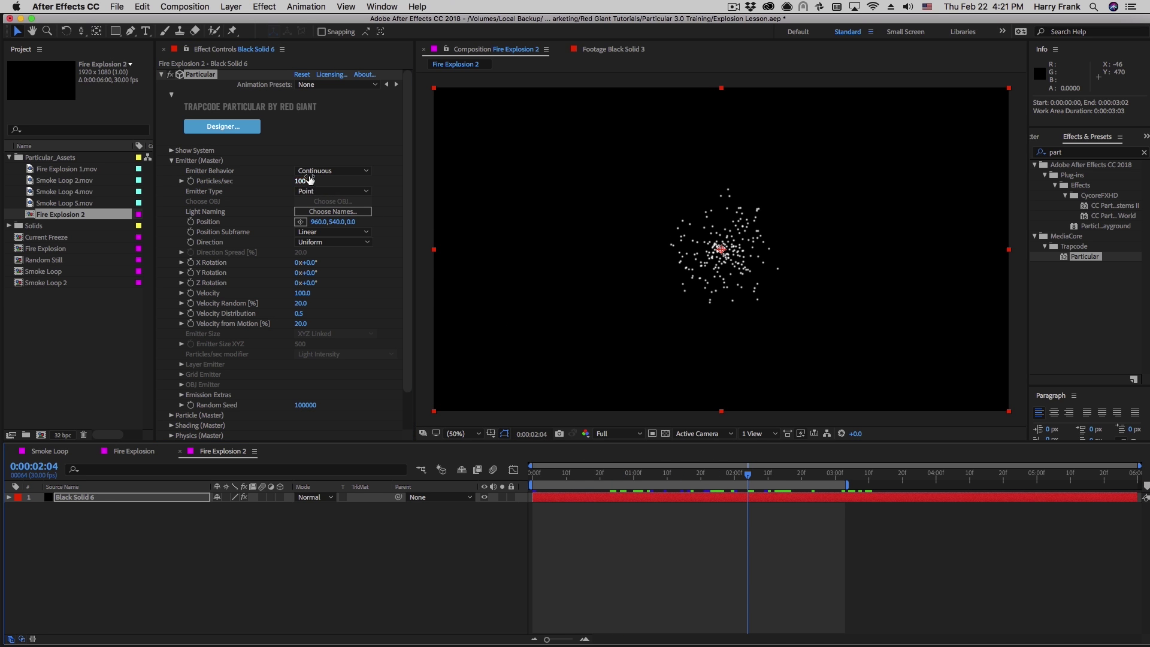
Set the master emitter's behavior to Explode and preview the burst from the first frame
click(334, 171)
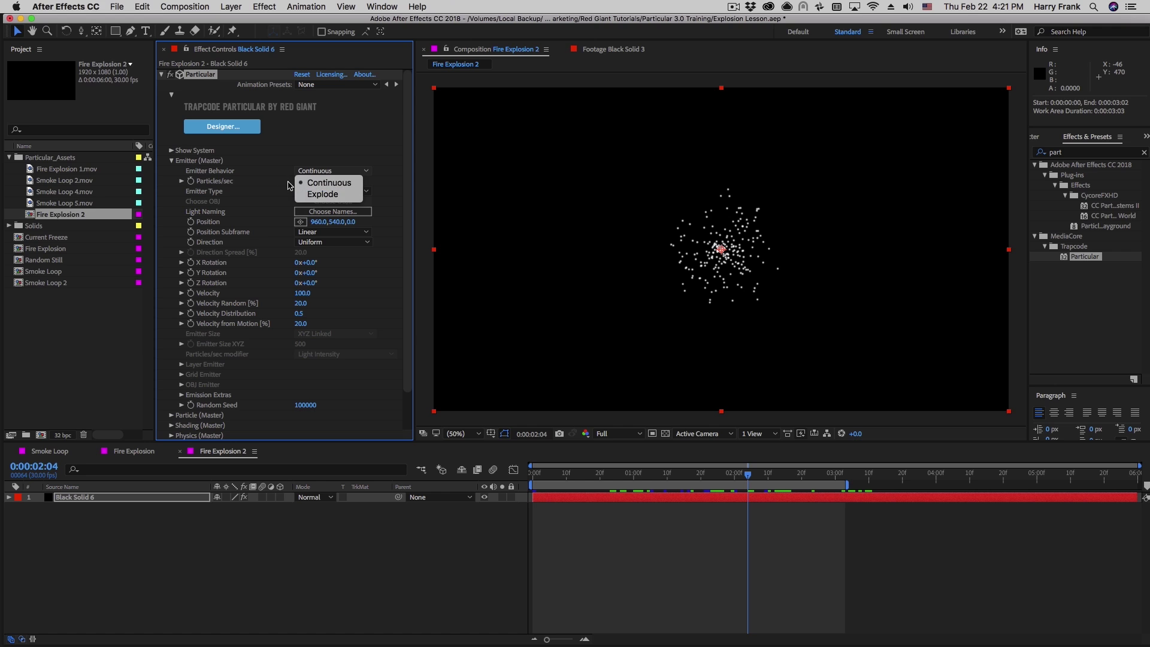
click(338, 196)
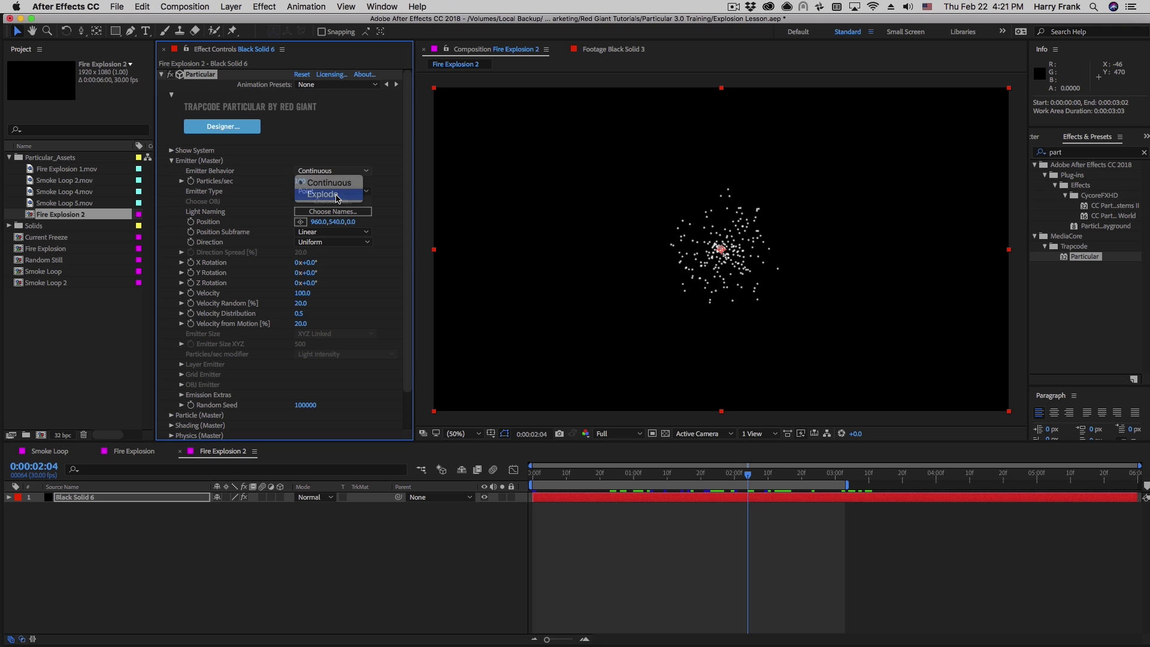
click(534, 473)
drag(538, 473, 674, 485)
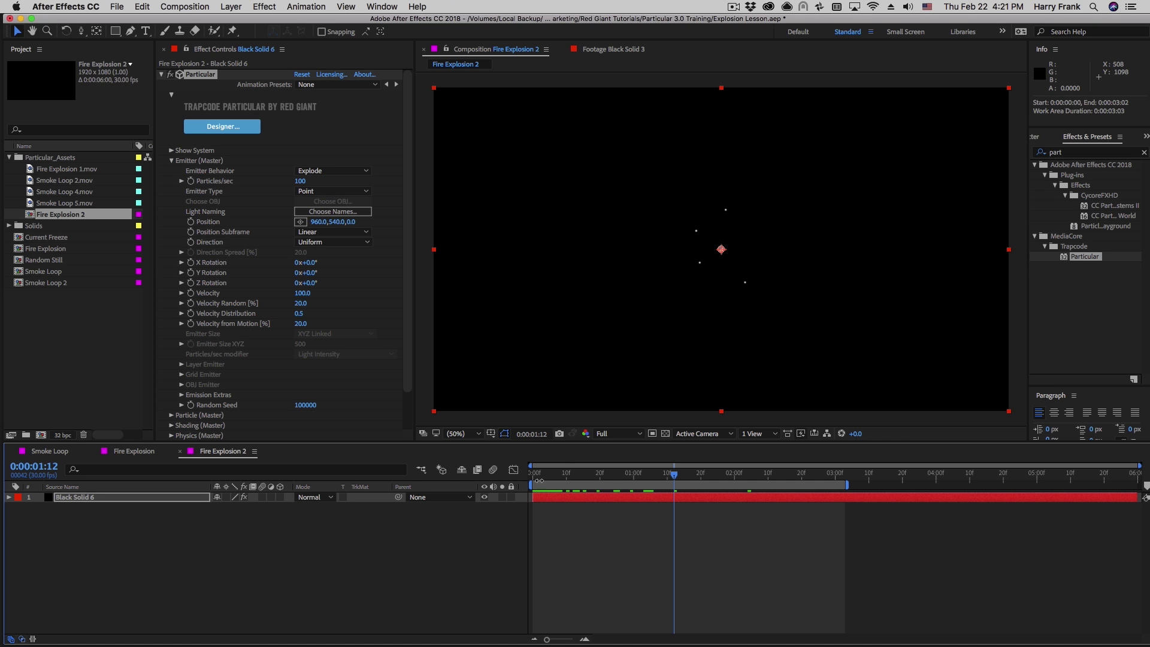
drag(536, 476, 516, 477)
key(space)
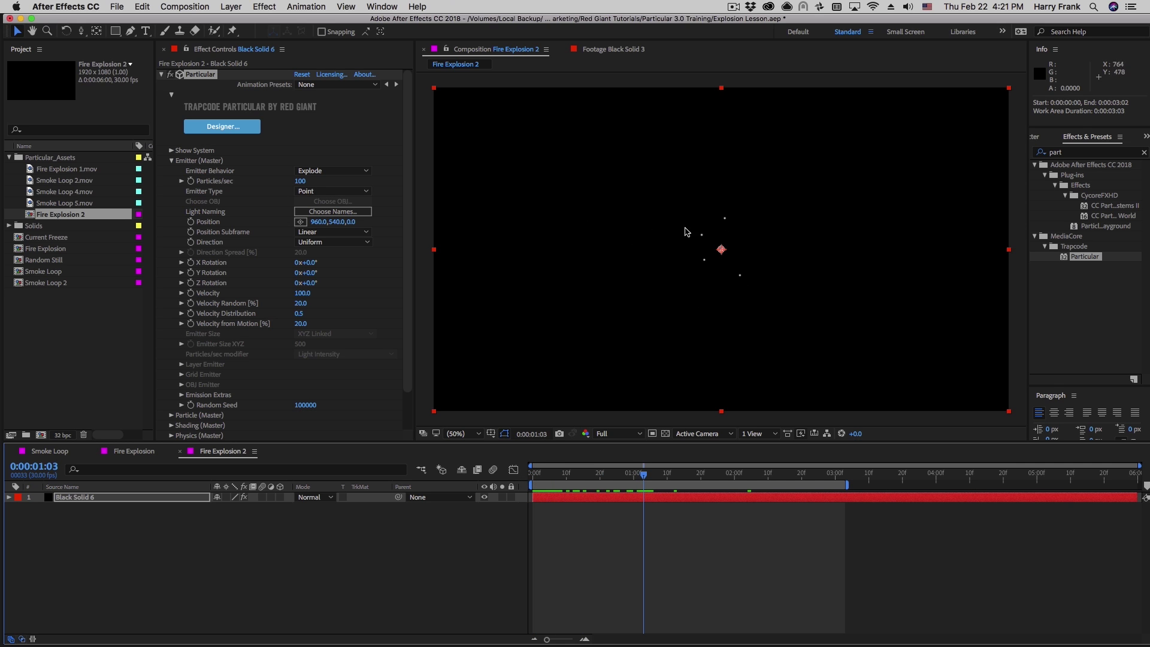
Set the emitter's particles per second to 1000 and extend the work area end to 0:00:03:28
click(299, 180)
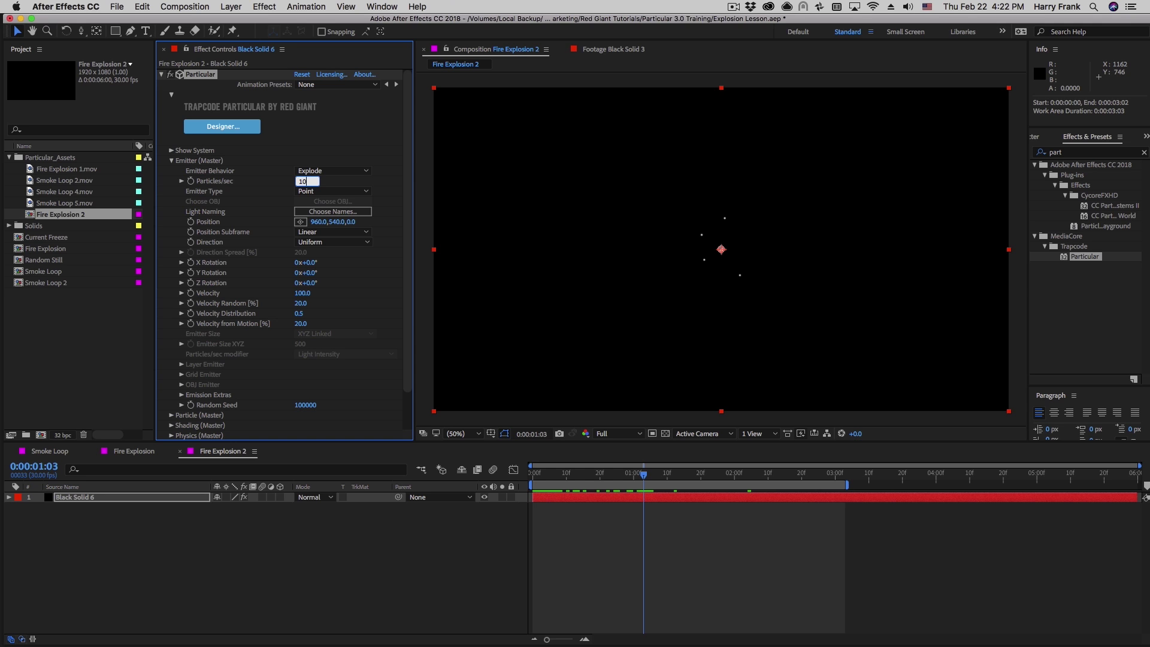
text(1000)
key(Return)
key(space)
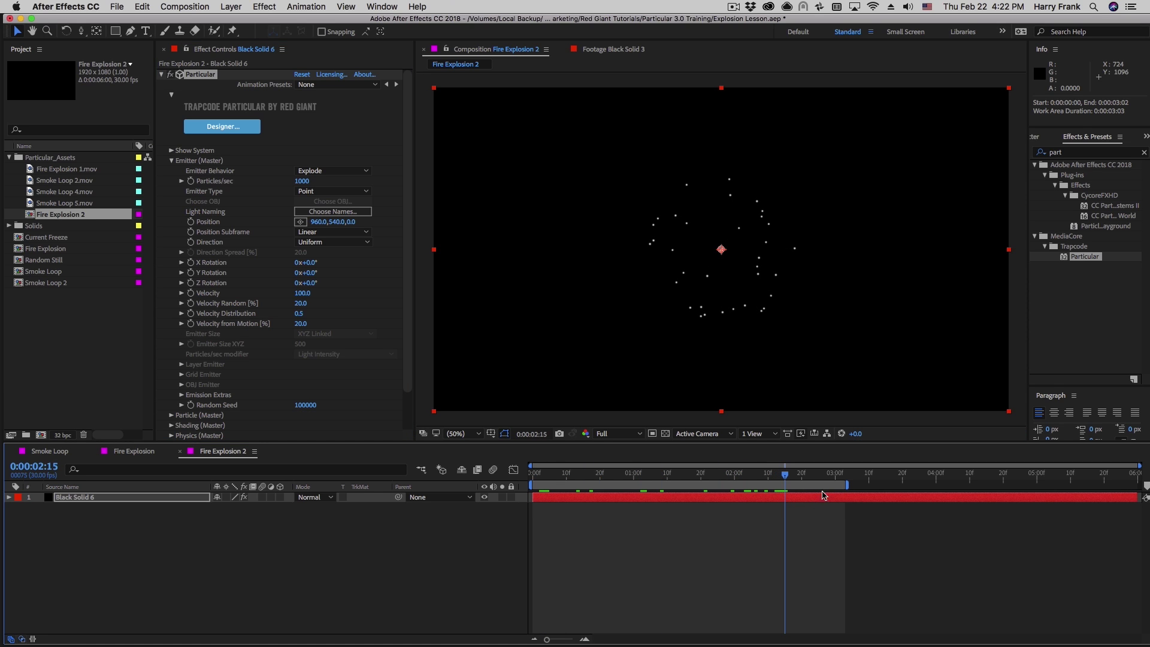
mouse_move(850, 483)
mouse_down()
mouse_move(994, 483)
mouse_move(934, 483)
mouse_up()
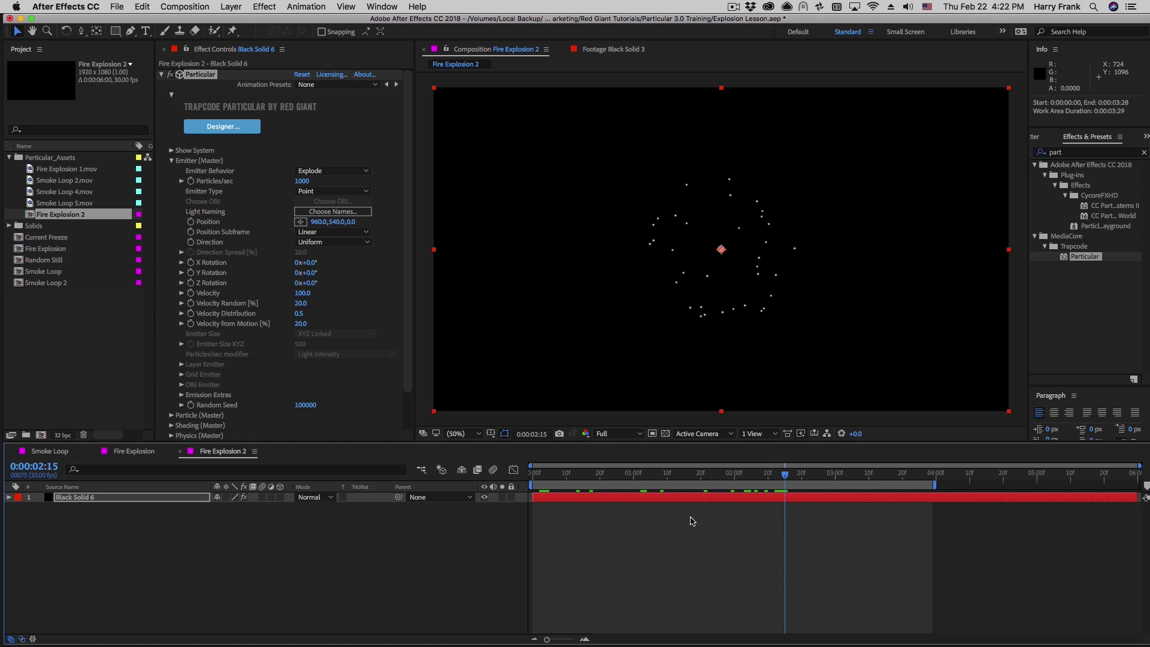
drag(591, 473, 866, 473)
Change the master particle type to Sprite and load the Fire Explosion 2 sprite from the Smoke and Fire collection
click(172, 162)
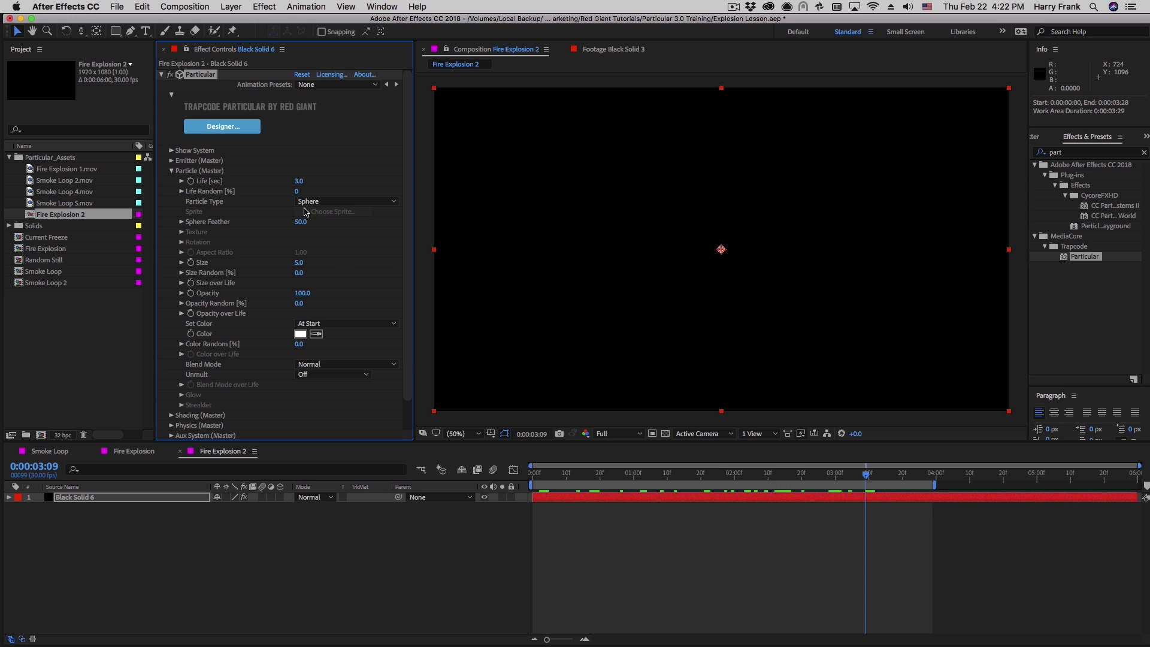
click(323, 201)
click(326, 270)
click(325, 213)
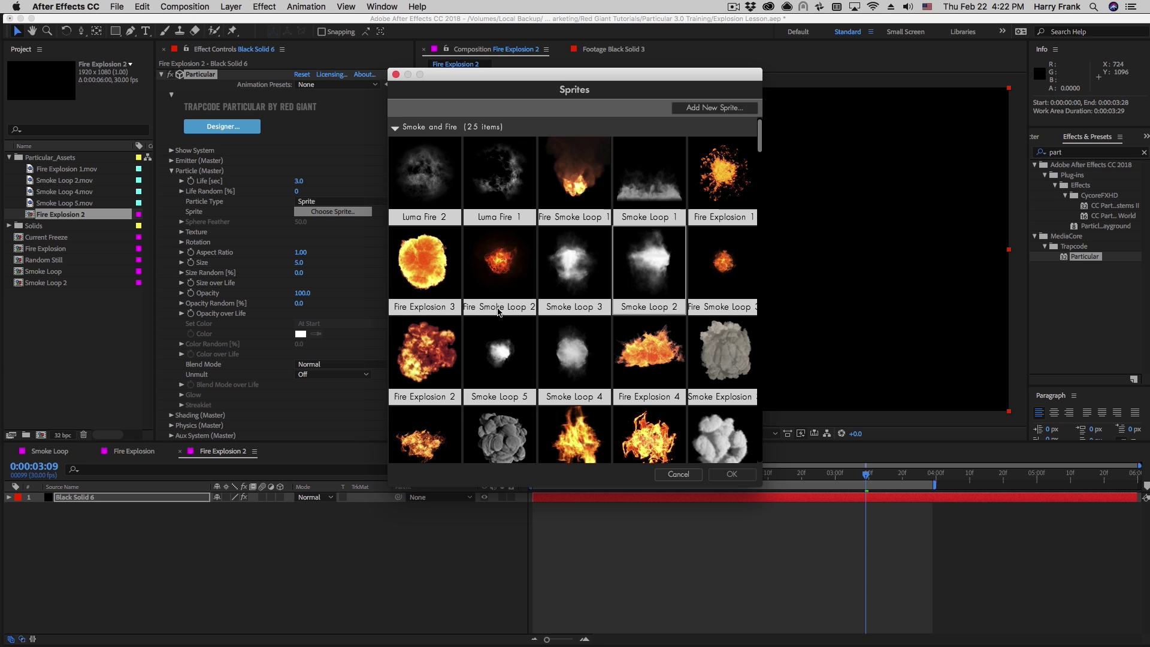
double_click(420, 370)
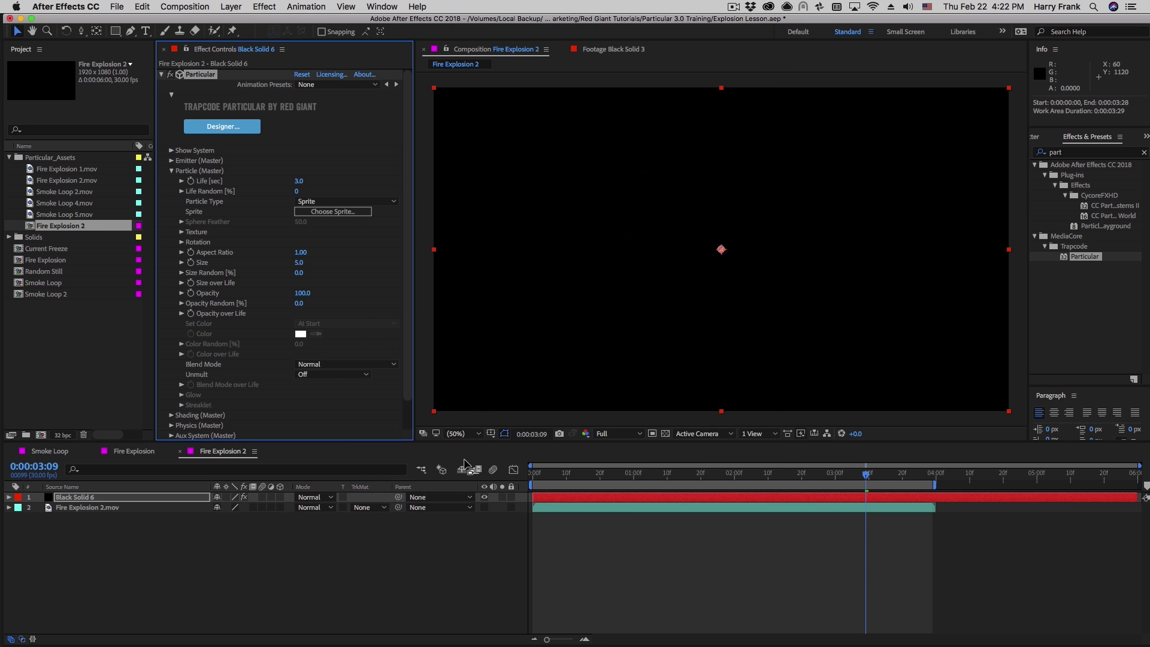
Set the sprite particles' size to 125 and turn on Unmult with the transparency grid displayed
drag(572, 477, 691, 476)
click(297, 261)
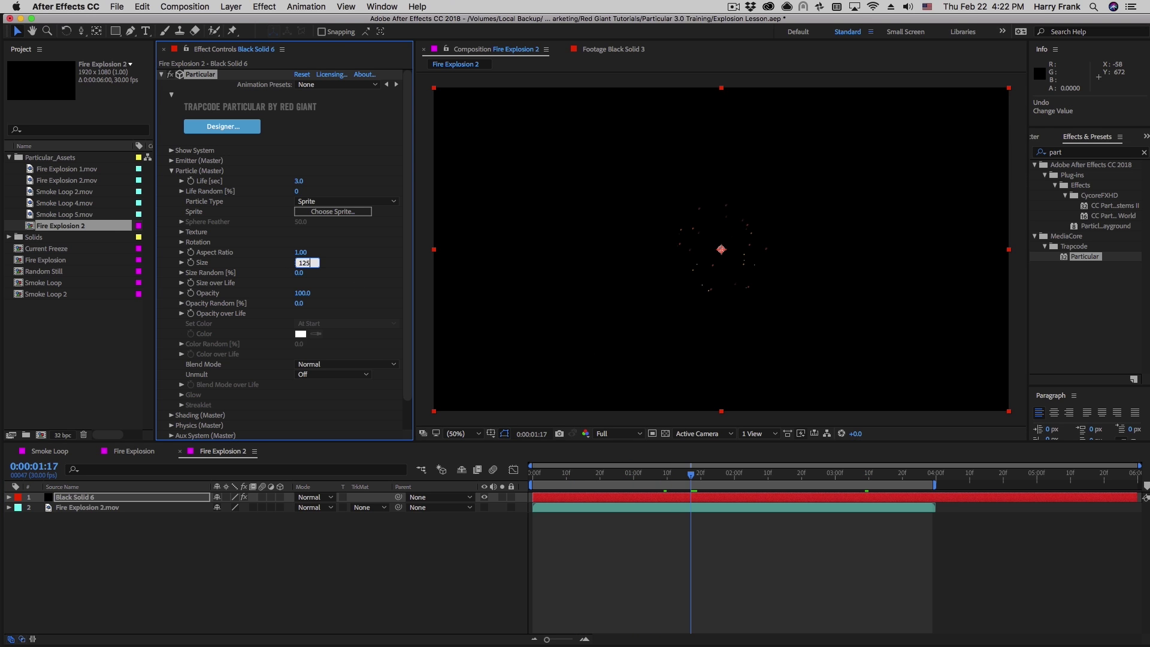
text(125)
key(Return)
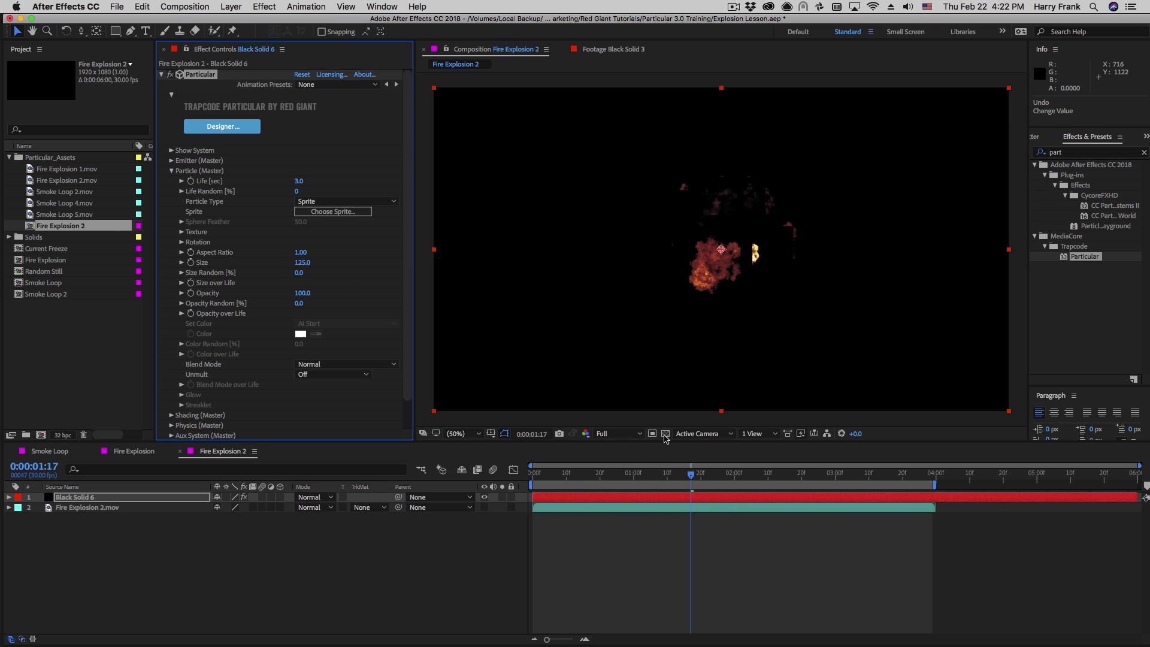
click(665, 434)
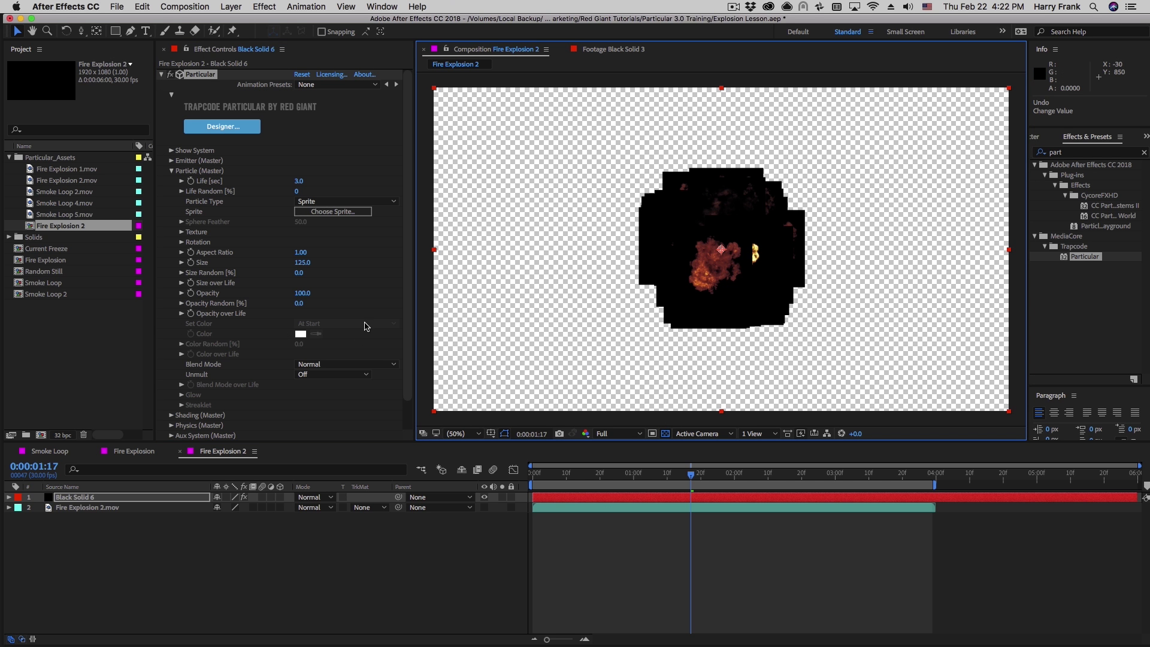
click(323, 376)
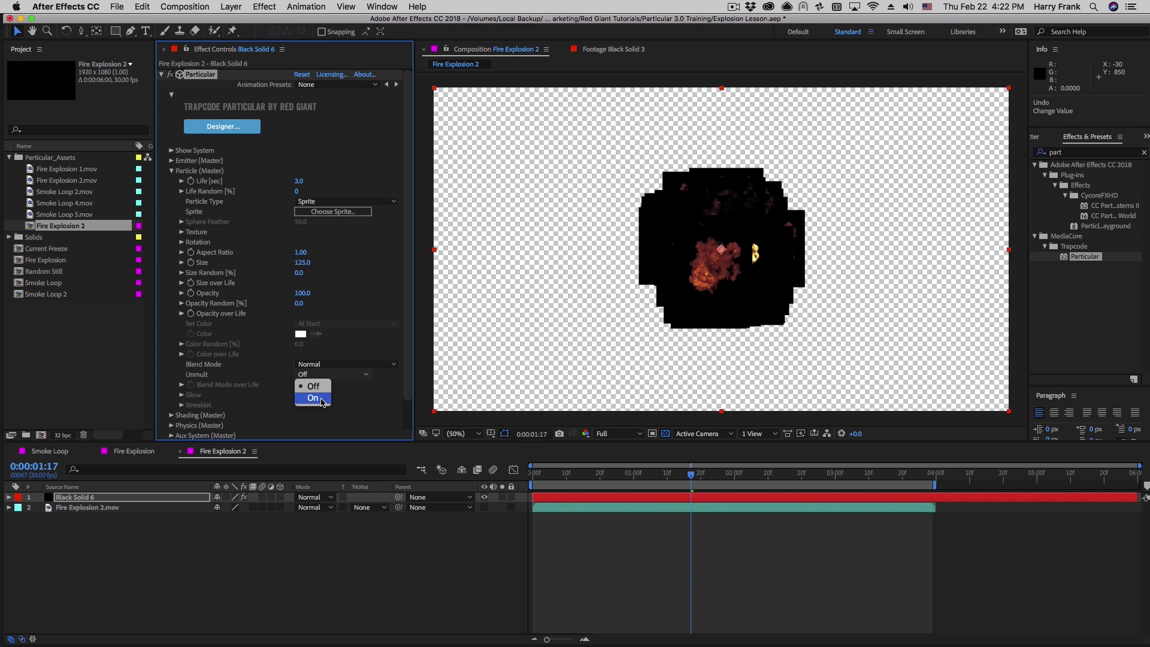
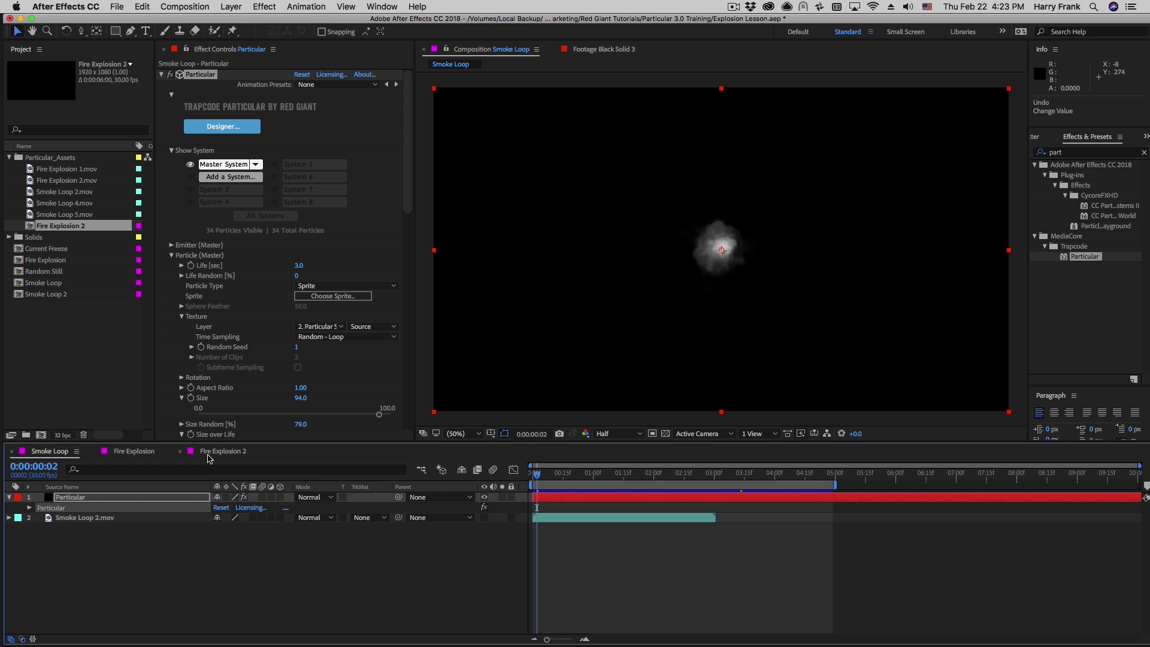
Return to the Fire Explosion 2 composition and play the soloed Fire Explosion 2.mov layer from its start
click(208, 455)
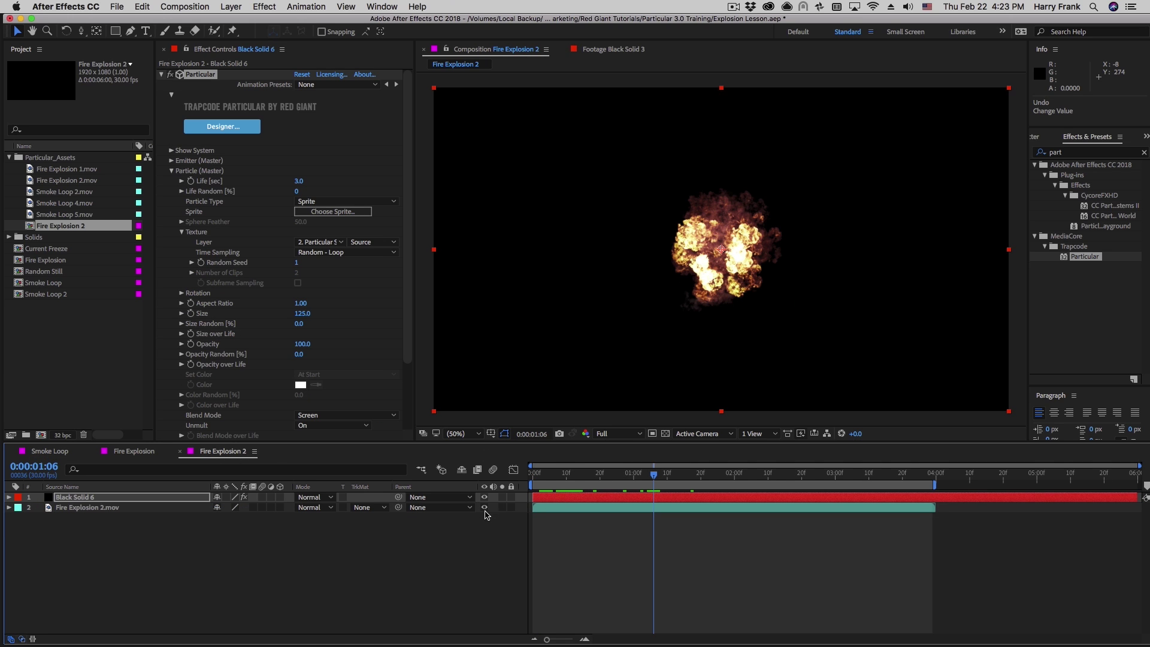
click(502, 507)
click(536, 476)
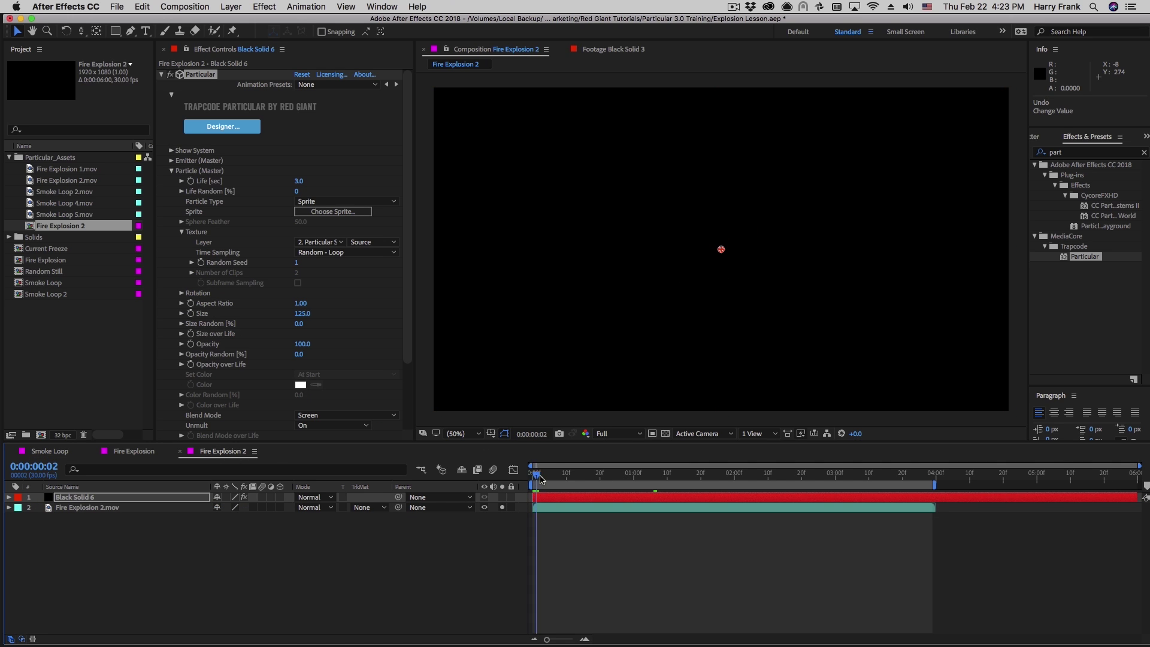
key(space)
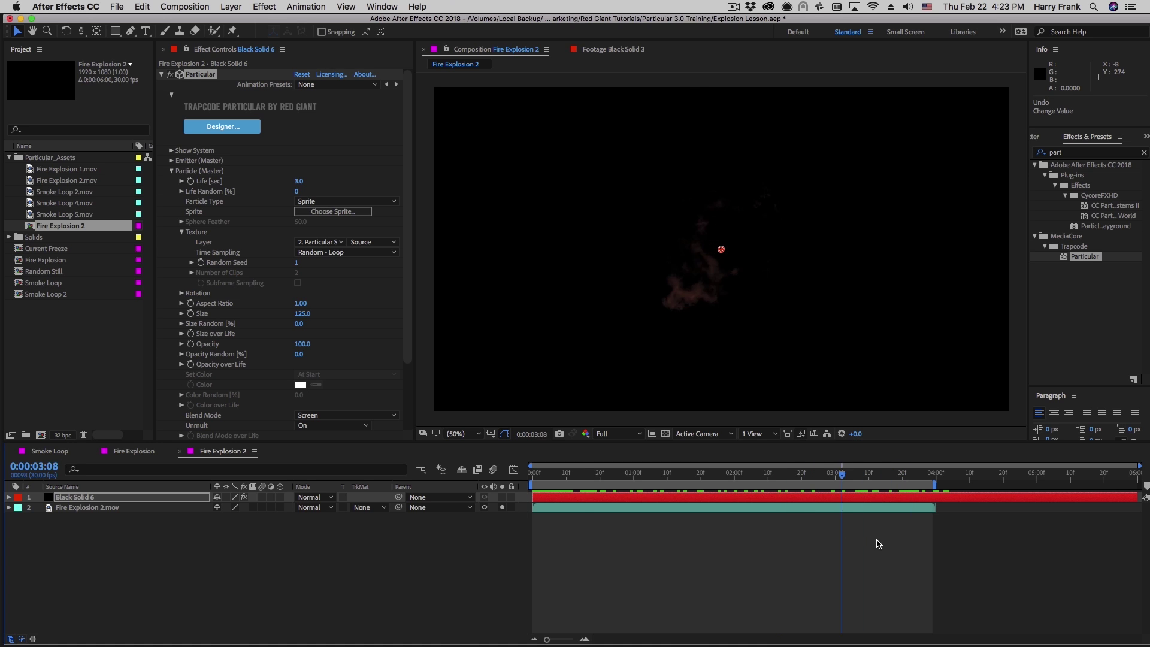
key(space)
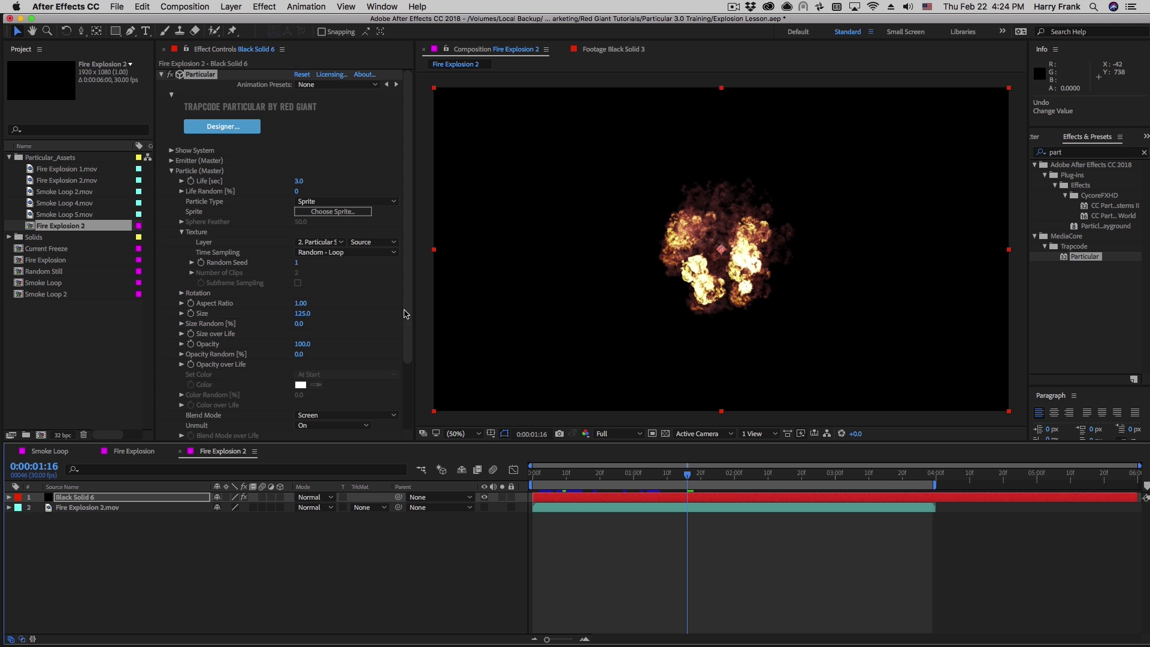
Set the sprite texture's time sampling to Start at Birth - Play Once and extend the work area end to 0:00:05:27
click(321, 252)
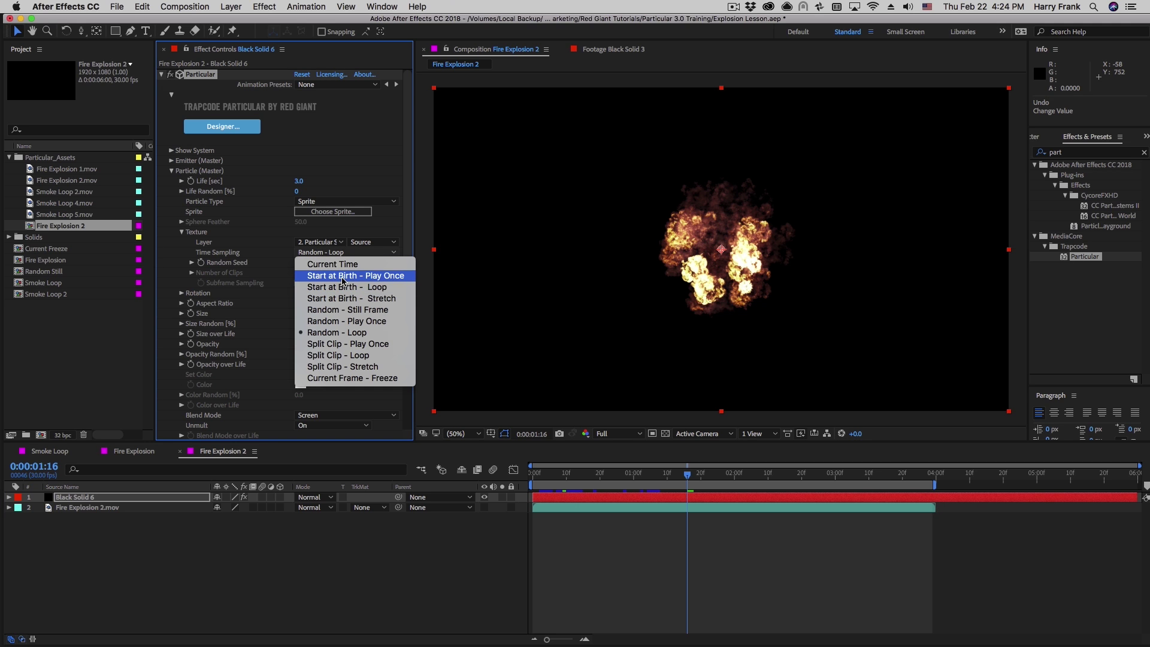
click(378, 277)
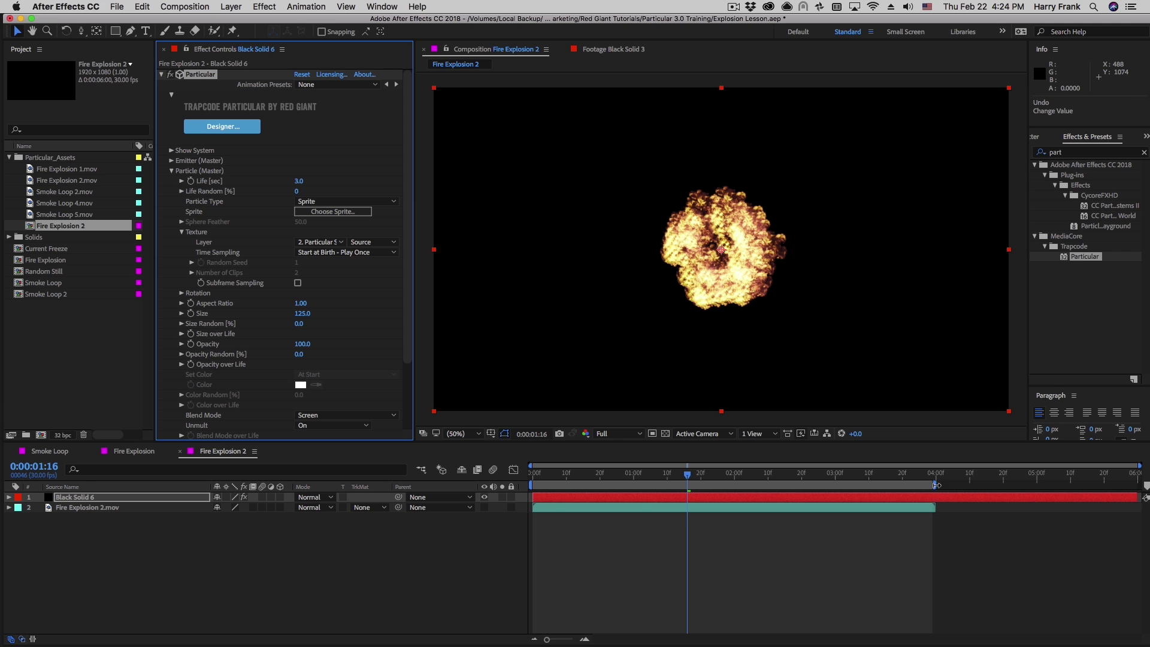
drag(936, 485, 1131, 485)
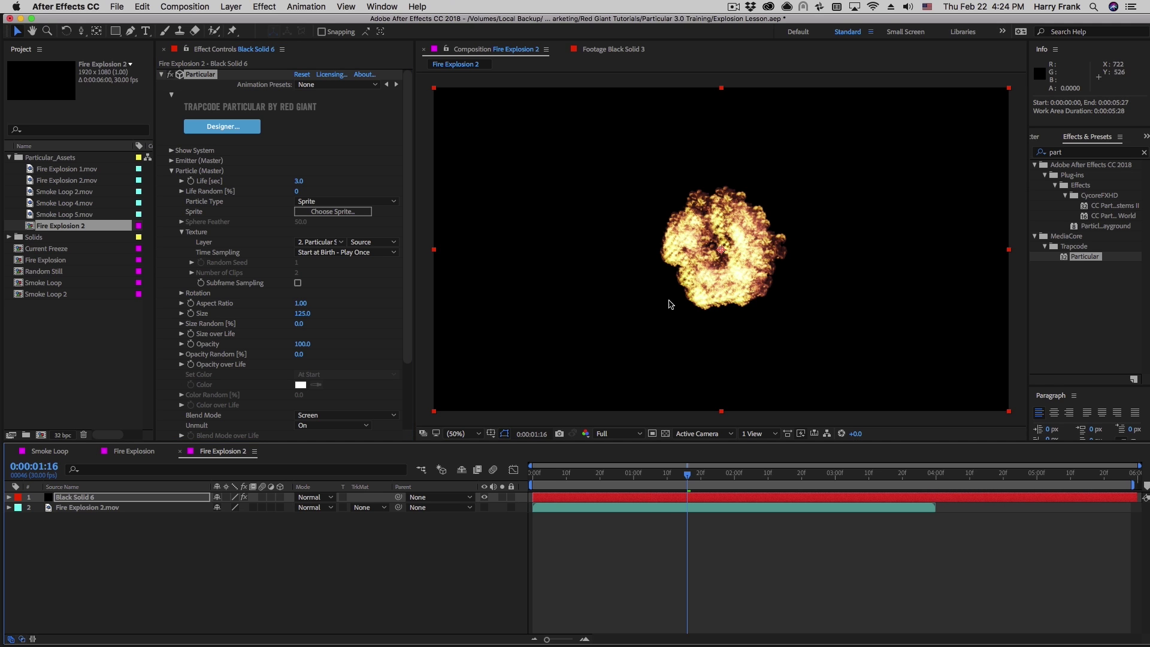
drag(542, 477, 785, 568)
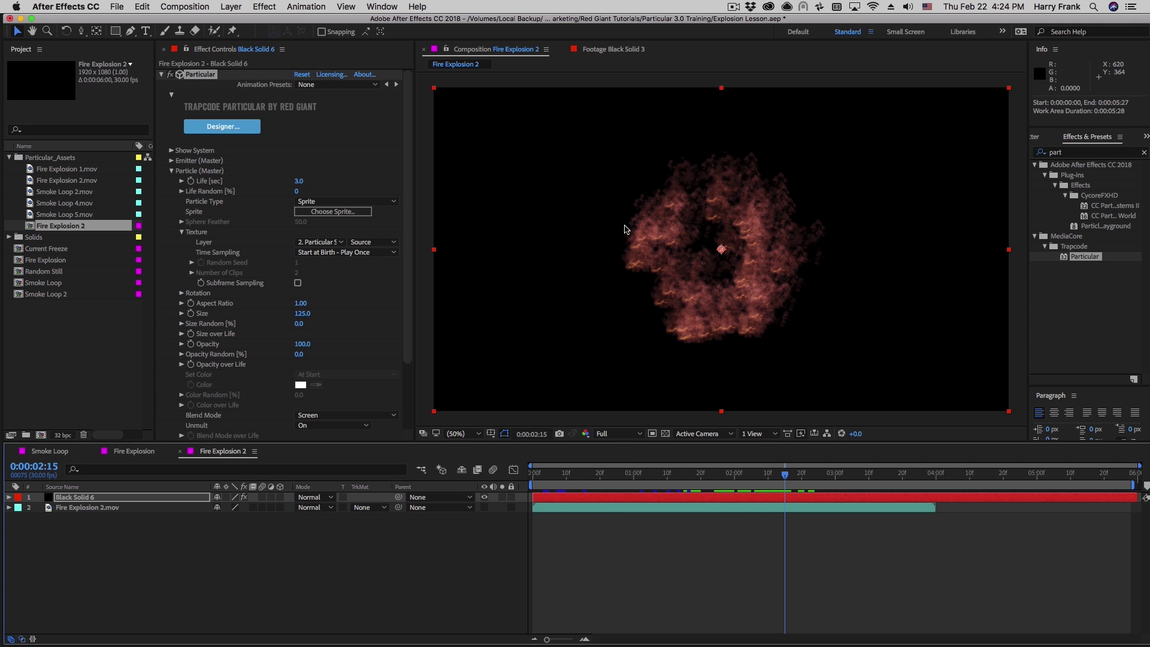
drag(734, 479, 702, 521)
Set the particles' Random Rotation to 35 and scrub through the explosion to check the variation
click(182, 295)
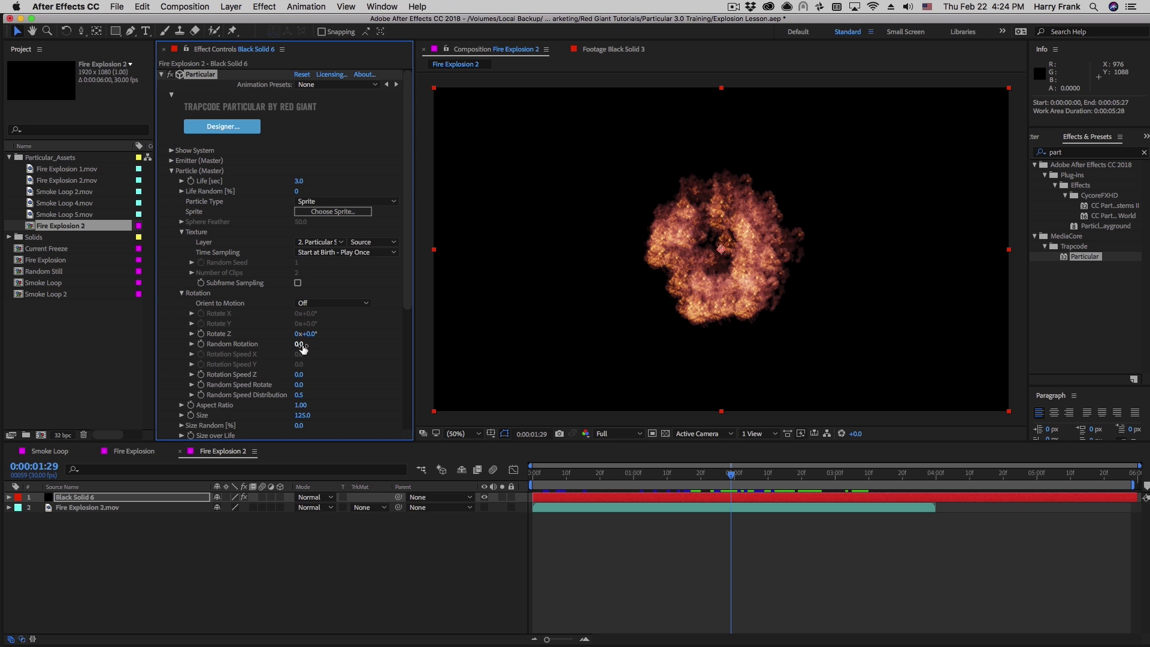
drag(322, 350, 335, 351)
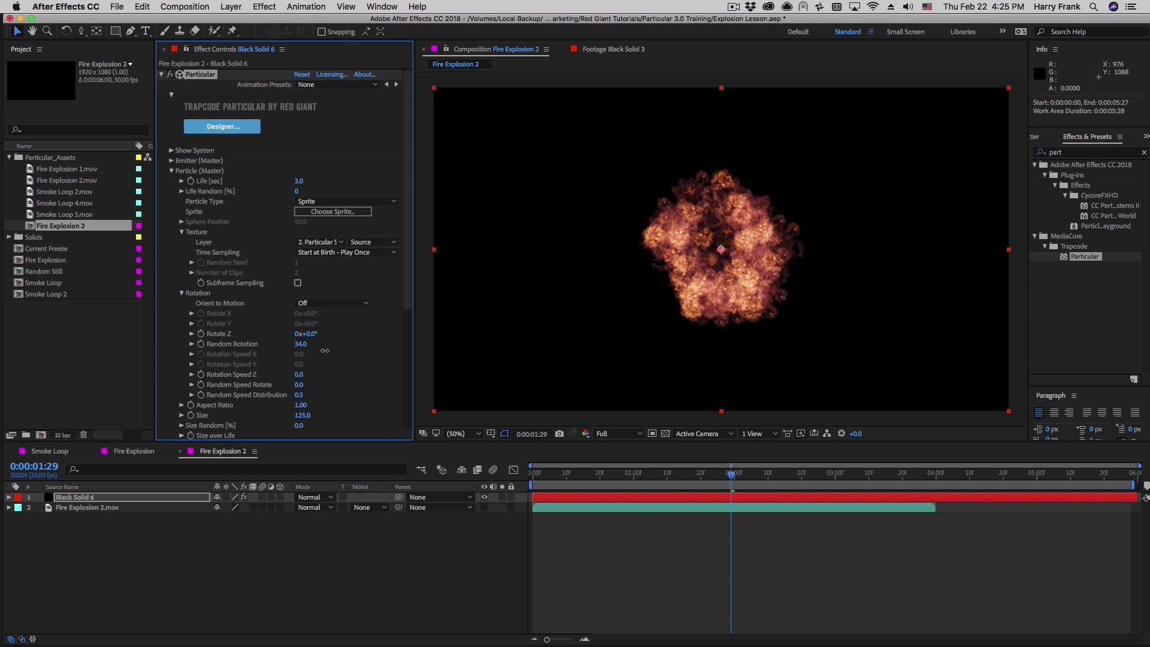
drag(586, 474, 741, 539)
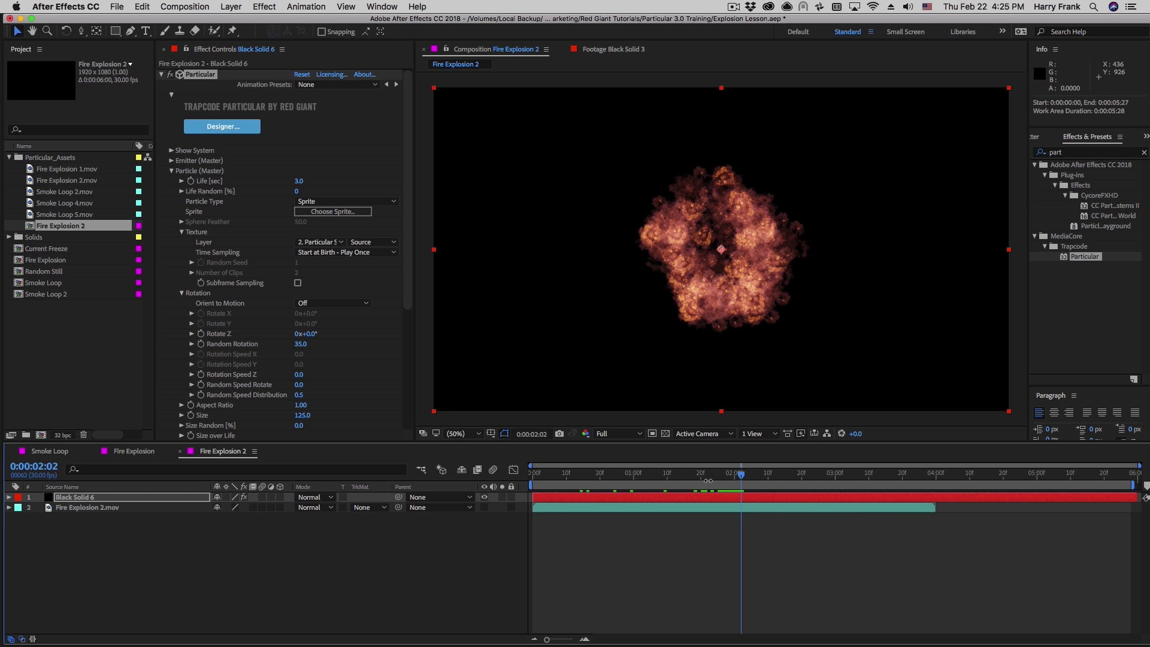
drag(644, 475, 768, 528)
Set the texture's time sampling to Start at Birth - Stretch and adjust the particles' Life Random percentage
click(317, 266)
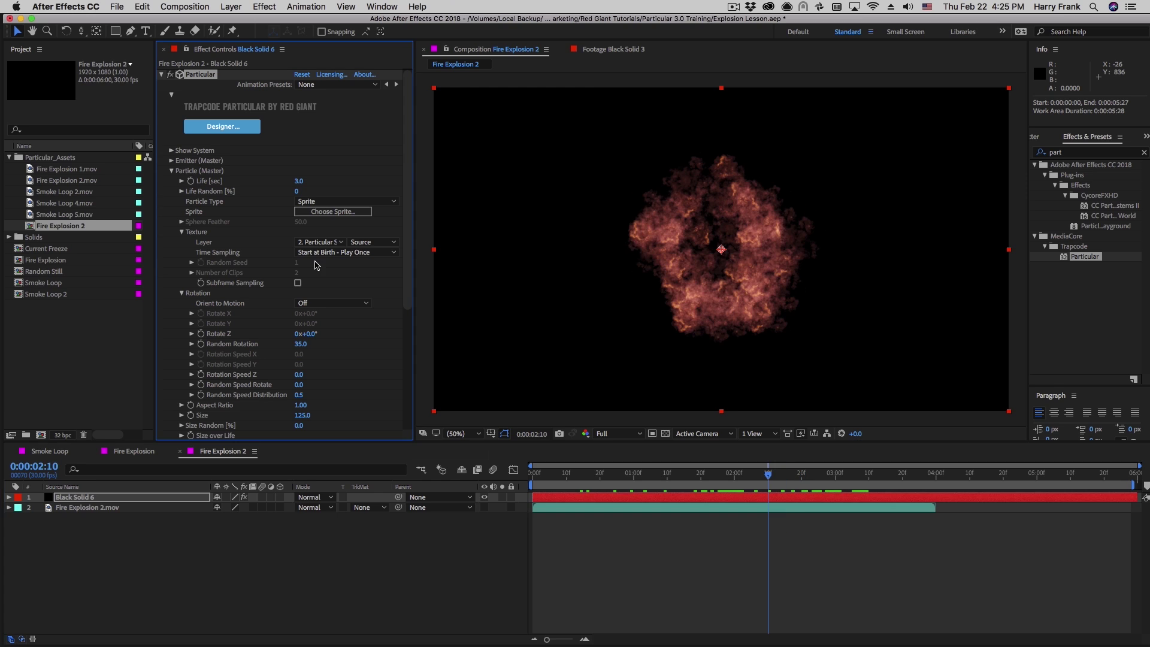
click(356, 255)
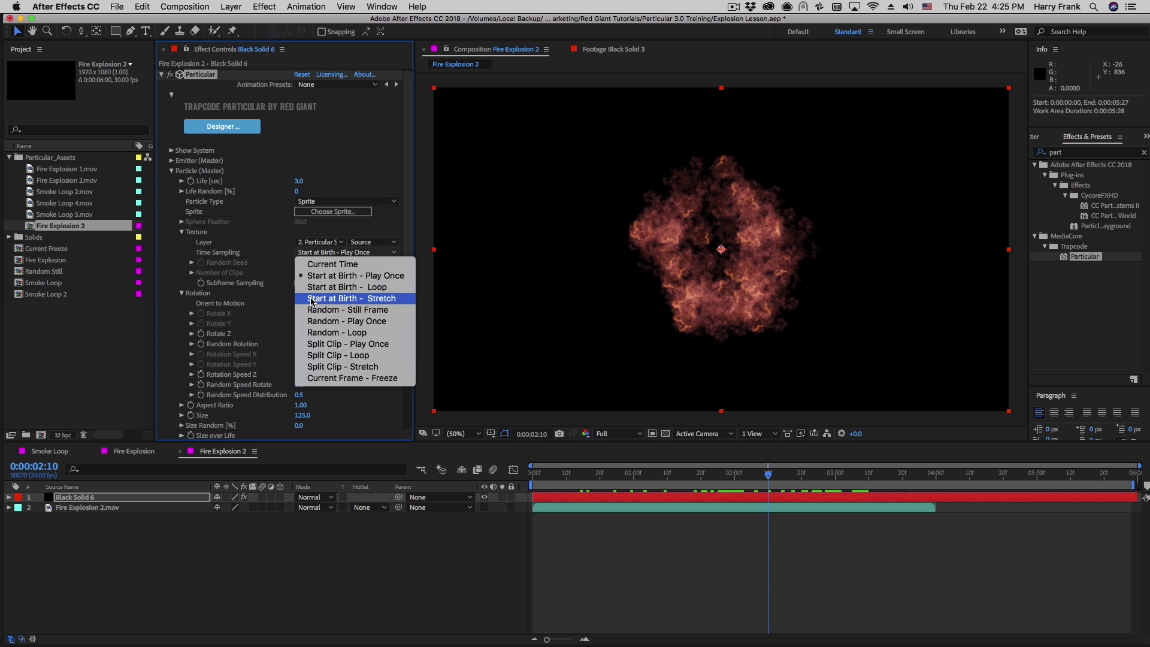
click(384, 301)
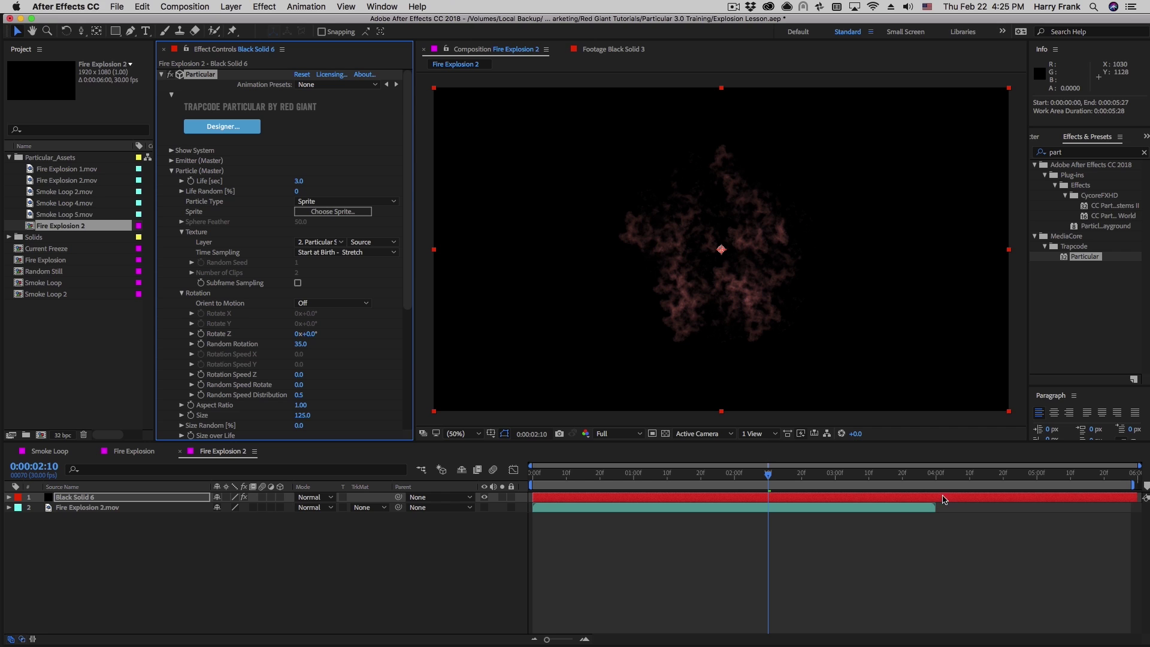
click(297, 190)
key(Return)
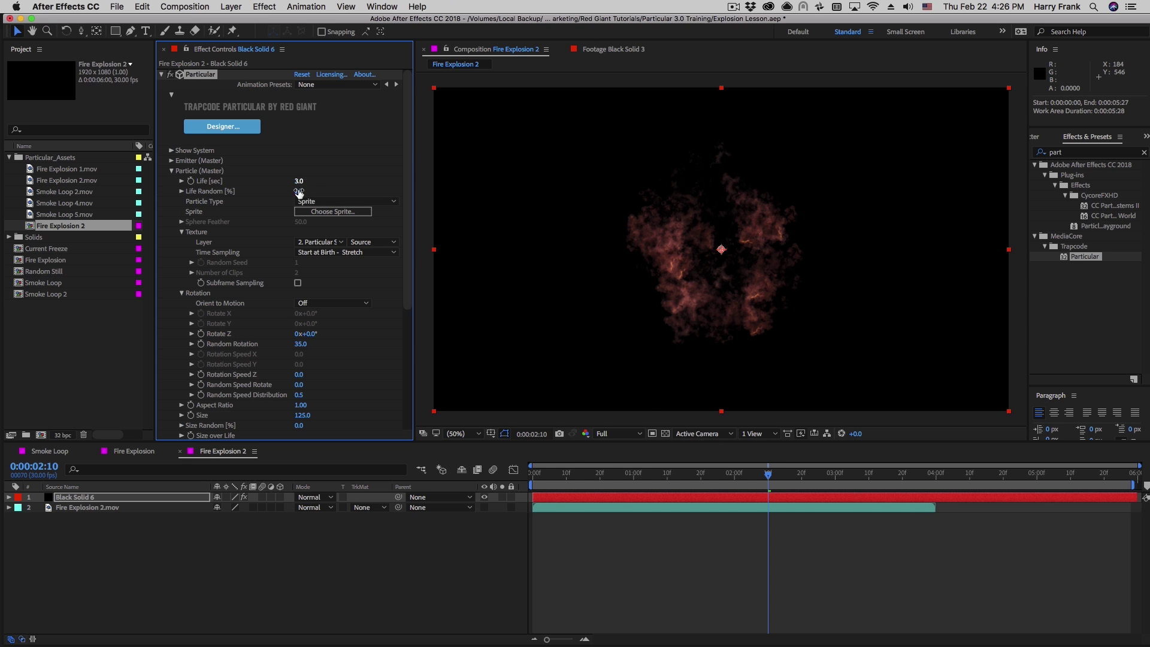
Set the particles' Life Random to 28 percent and shorten the work area to end at 0:00:03:22, scrubbing through the explosion
drag(596, 480, 640, 503)
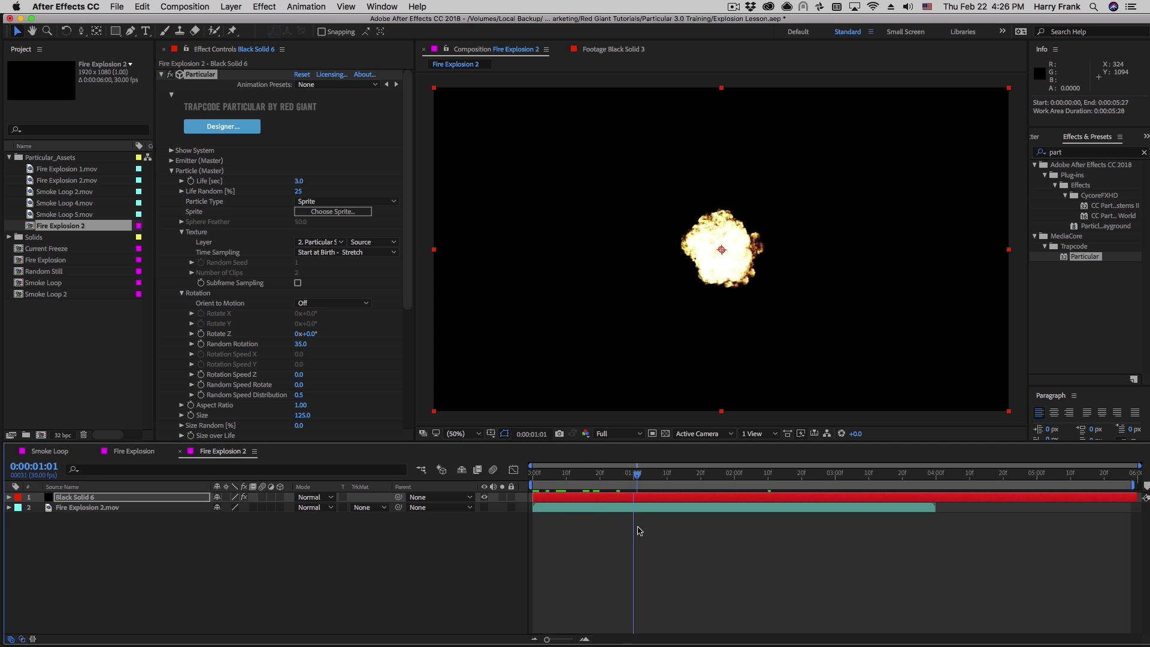
click(305, 200)
drag(298, 191, 382, 319)
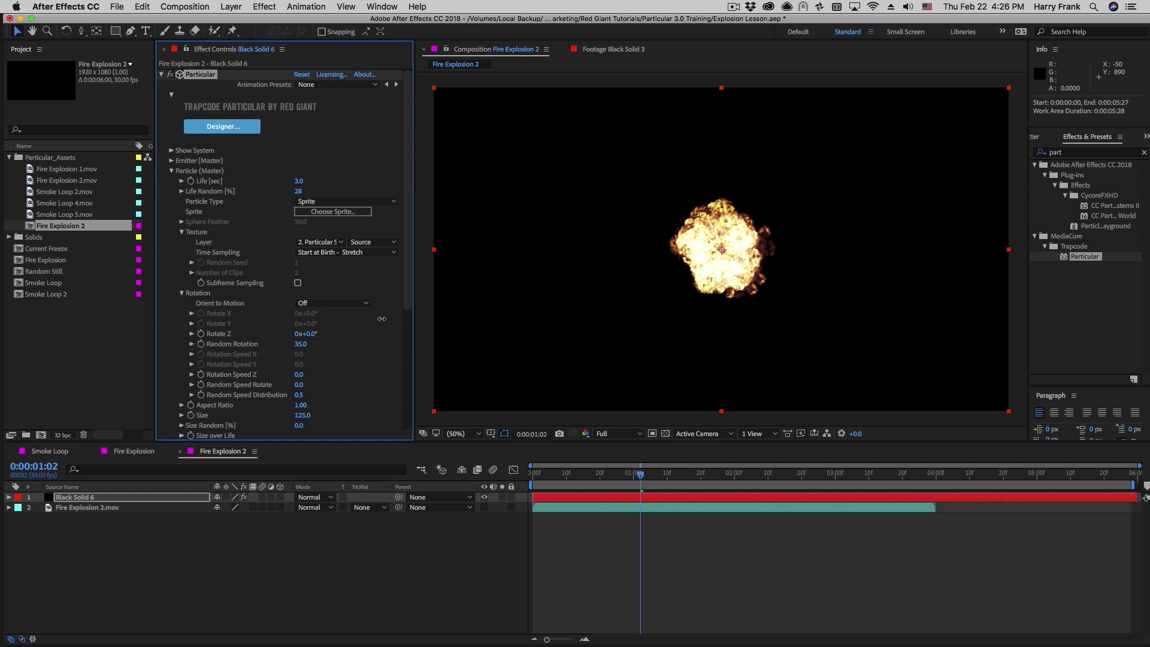
drag(630, 476, 862, 522)
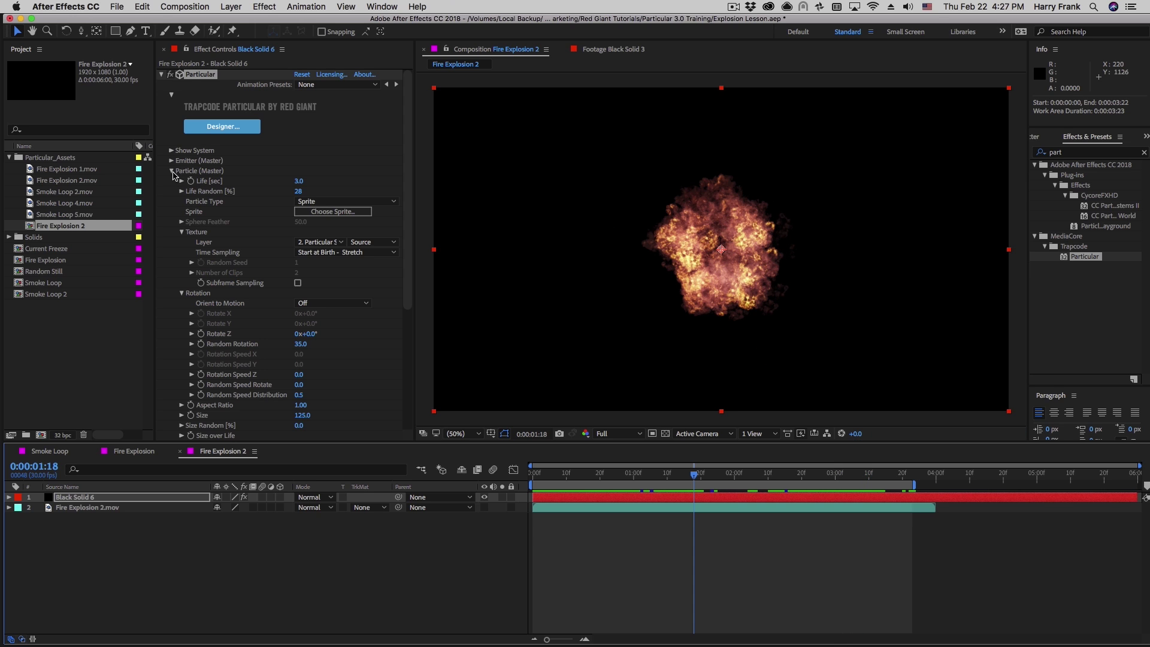
Set the master emitter's Velocity to 25 to tighten the explosion
click(172, 171)
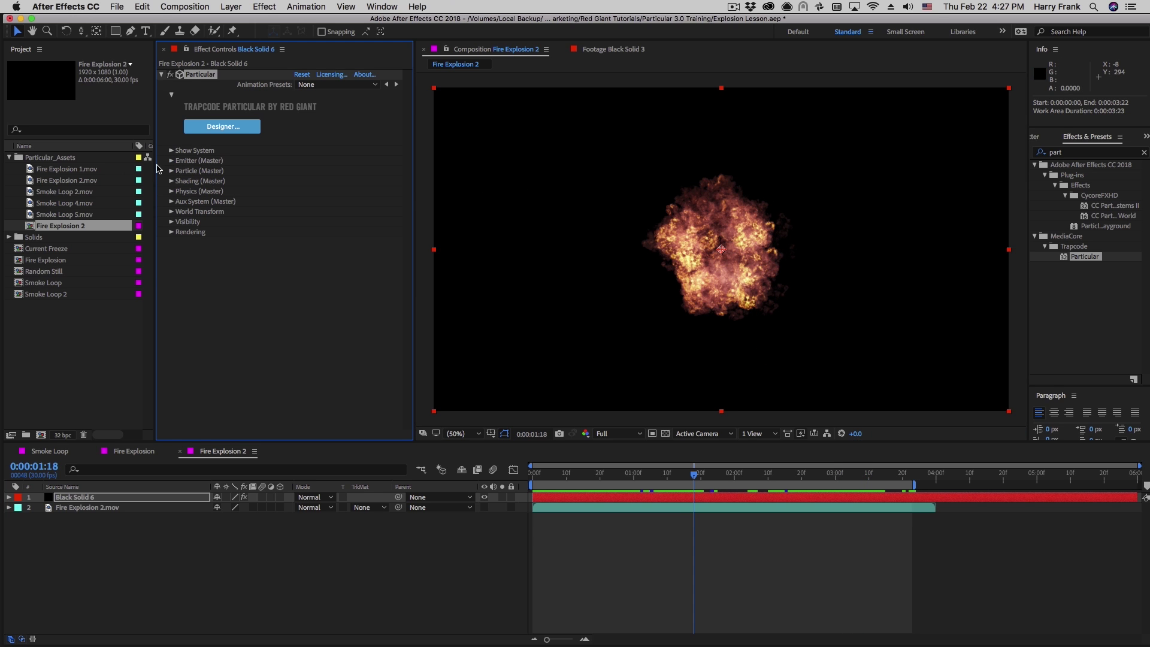
click(172, 161)
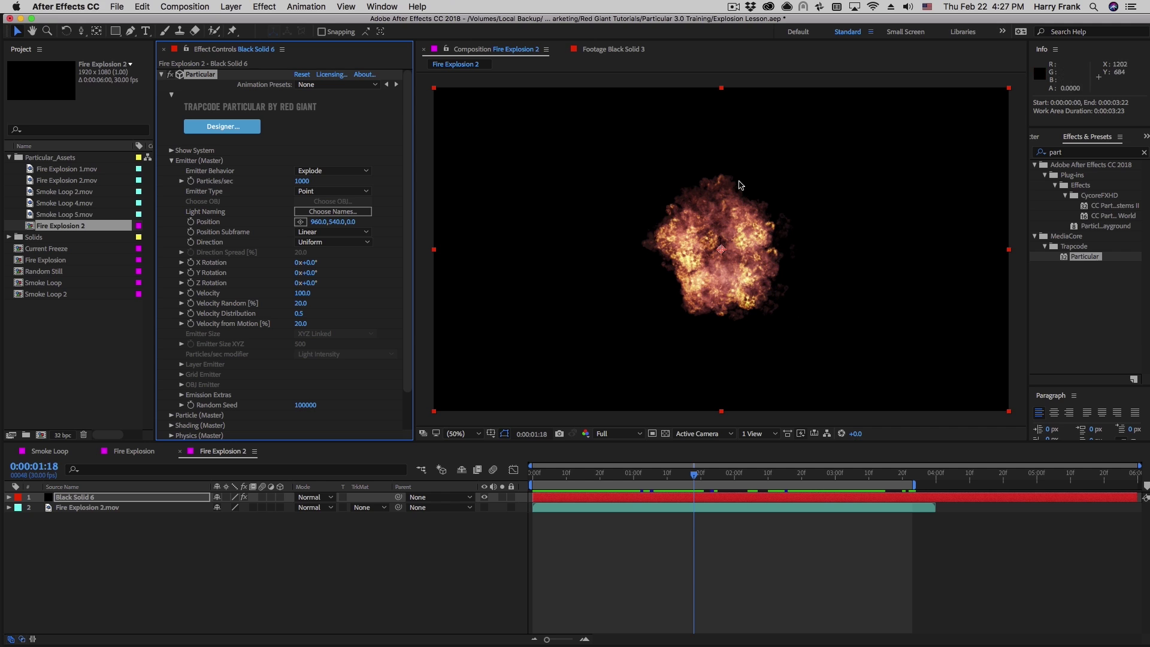
click(300, 293)
text(25)
key(Return)
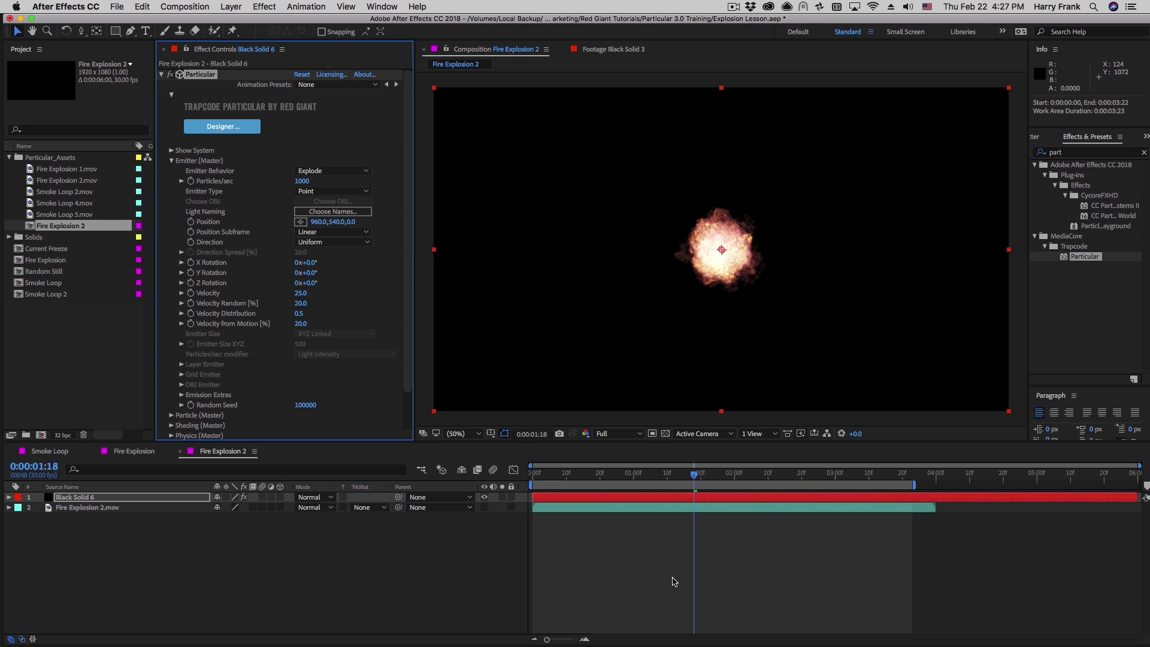
click(172, 162)
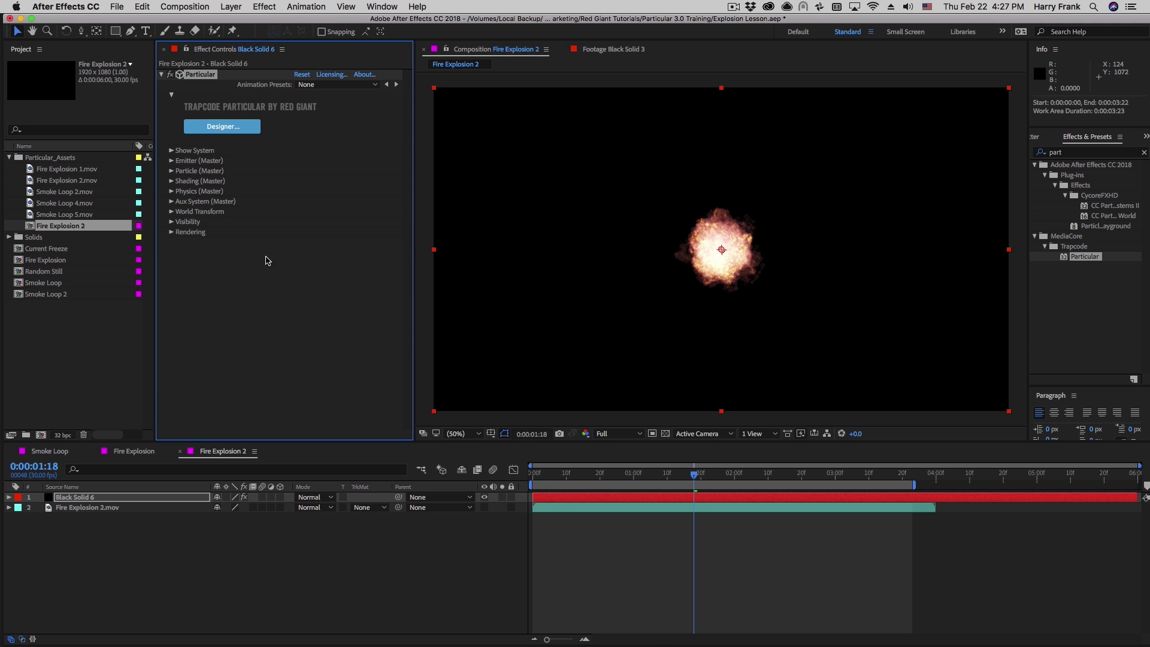
Set the master particles' Size to 150 and play back the explosion to check it
click(171, 171)
scroll(288, 293, down, 4)
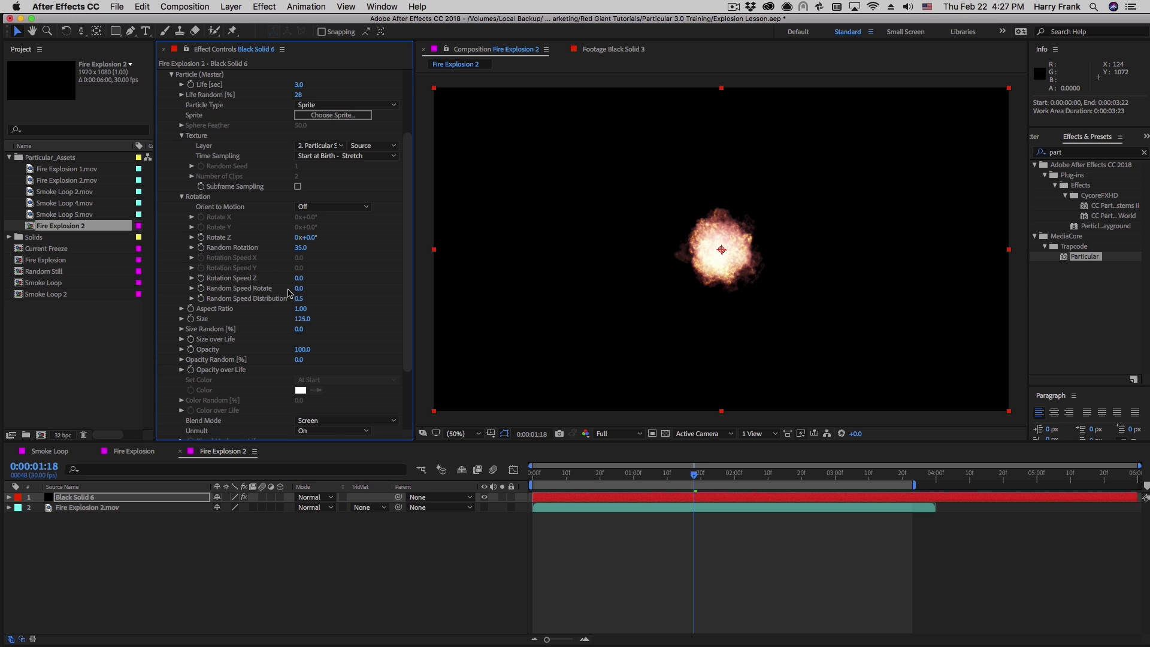
click(304, 318)
key(Return)
key(space)
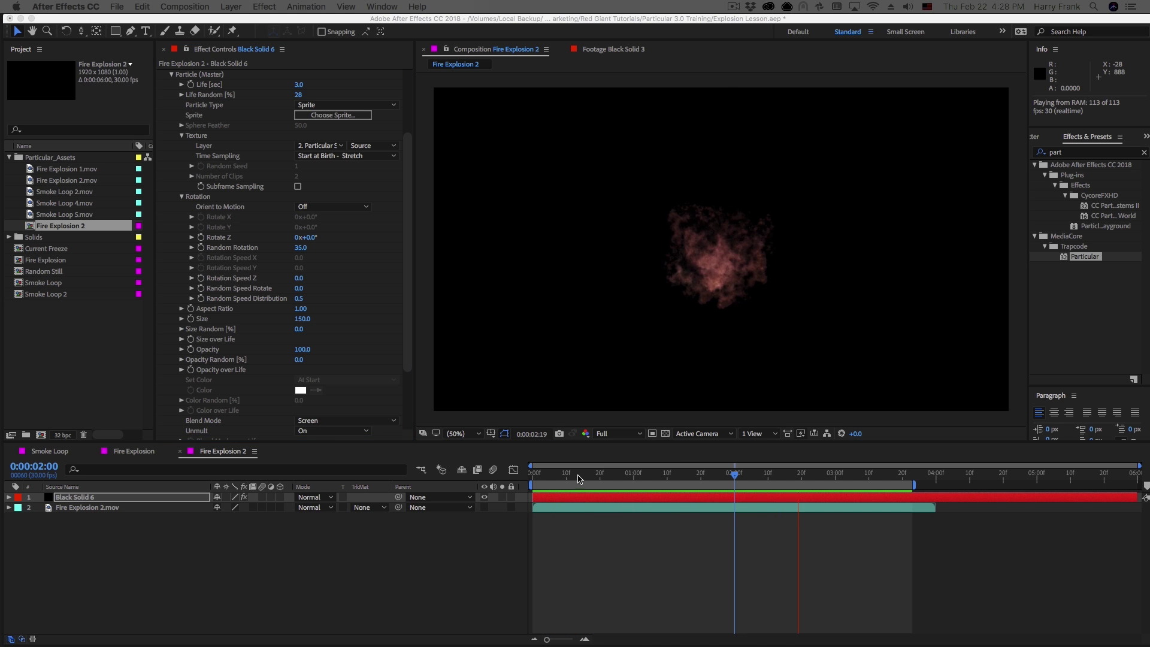
click(639, 510)
click(631, 497)
key(space)
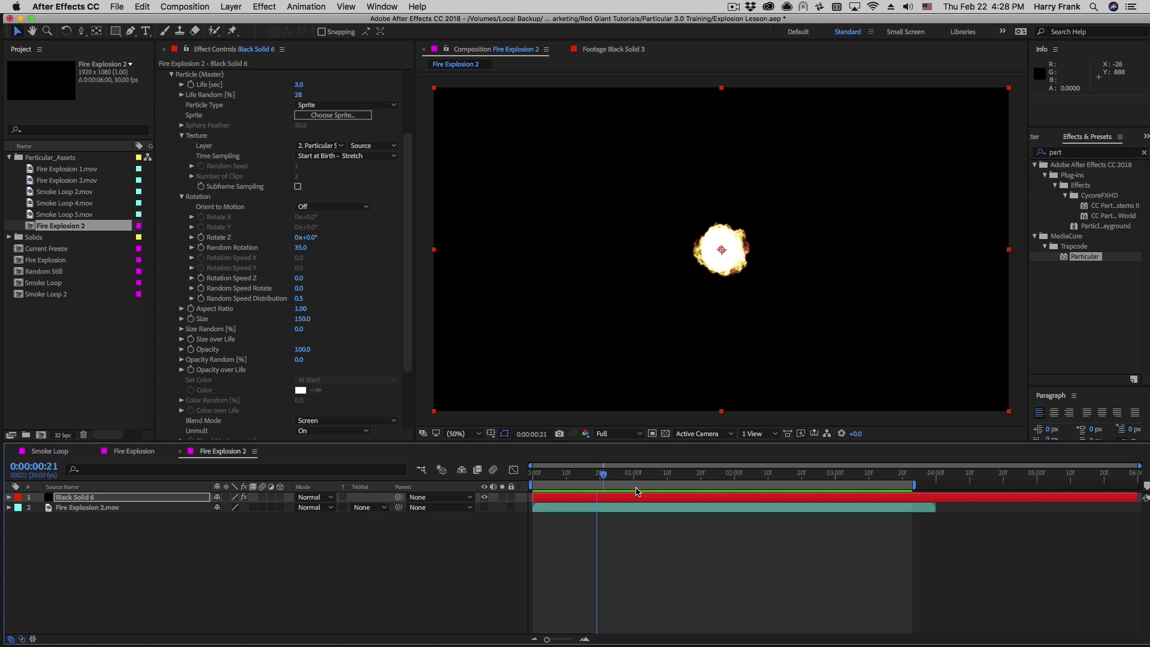
click(664, 508)
key(space)
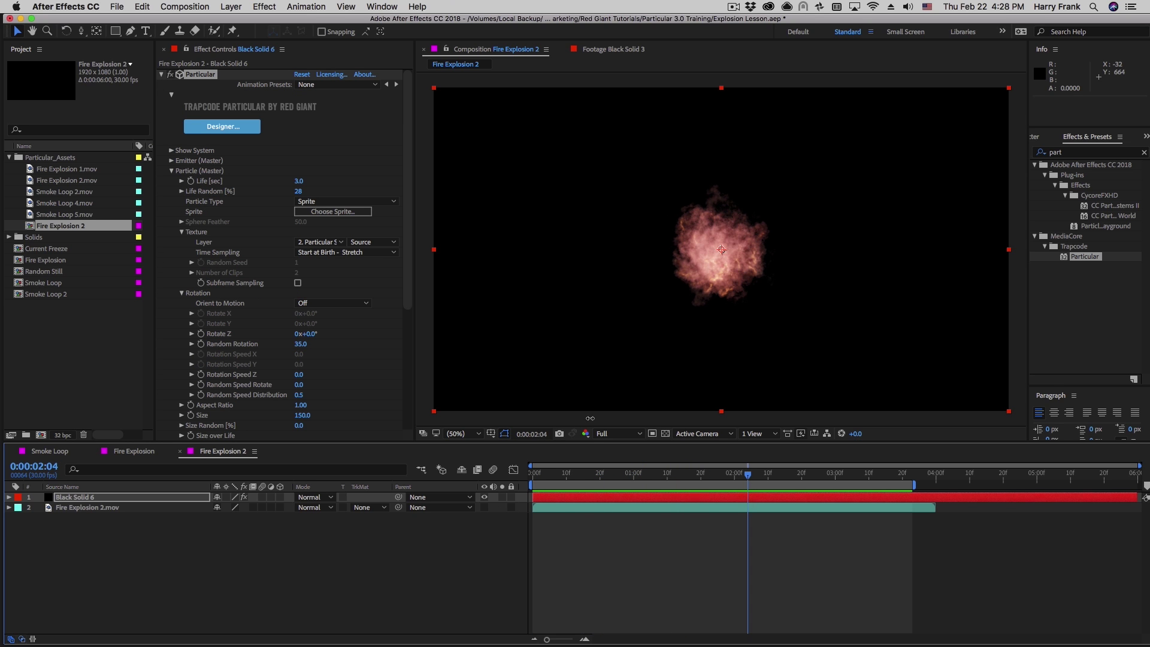
Set the particles' Life to 1.25 seconds and scrub through the shortened explosion
click(297, 182)
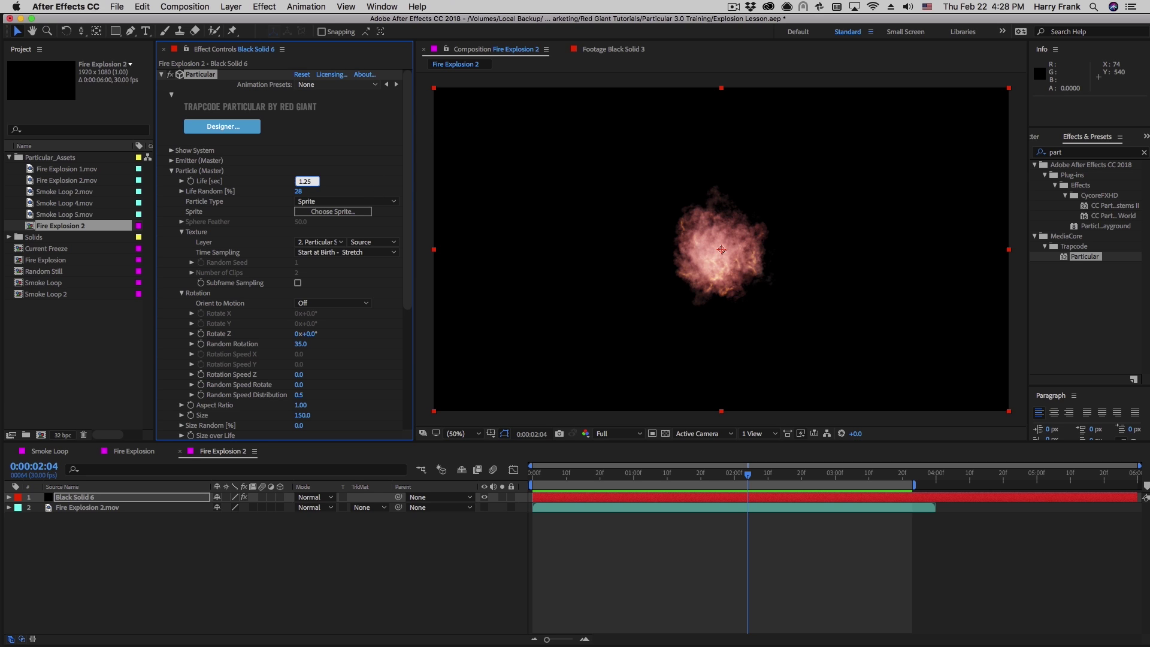
key(Return)
key(space)
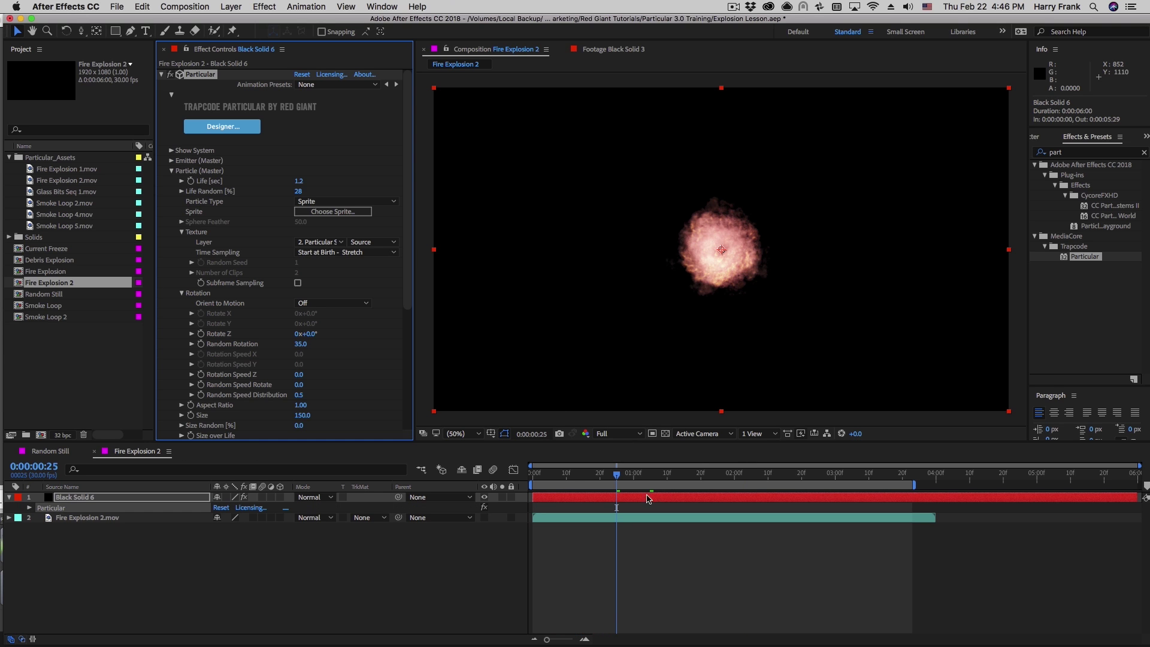
click(615, 482)
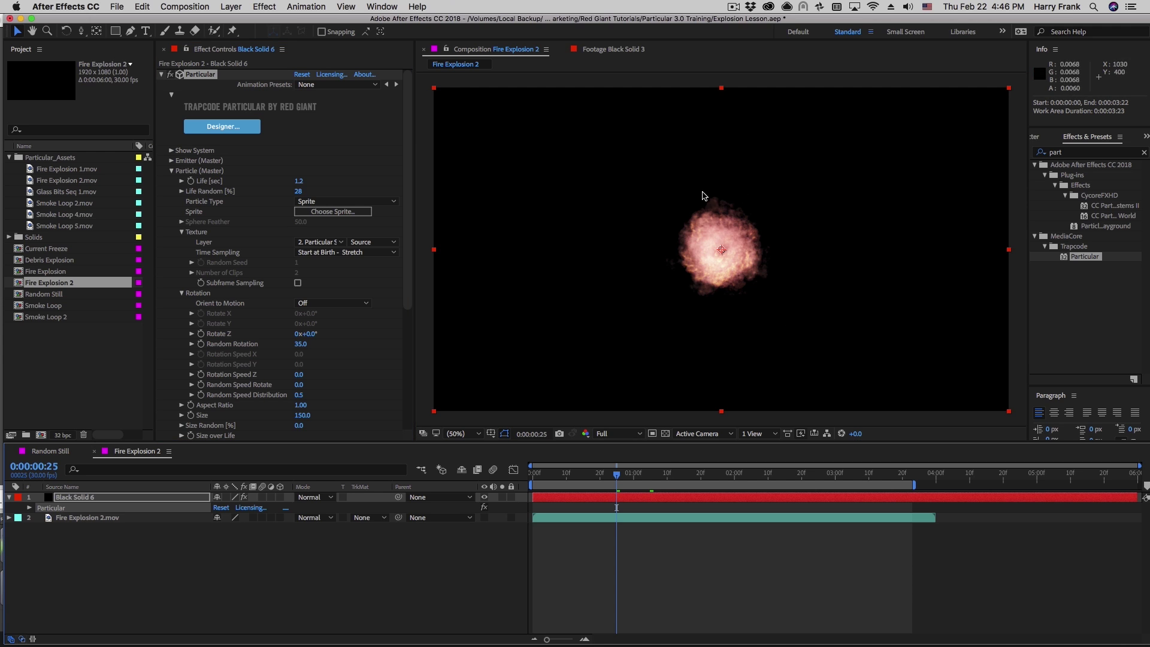
drag(699, 476, 593, 489)
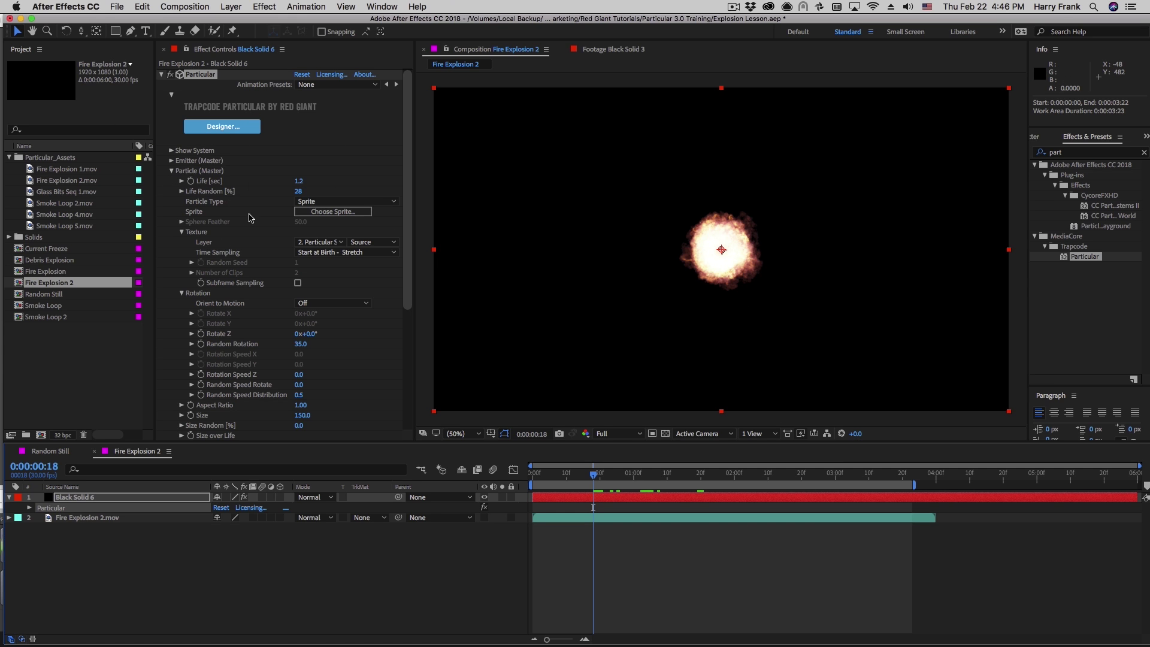
Set the Particle Type to Sprite Colorize and view the explosion at 0:00:01:00
click(305, 201)
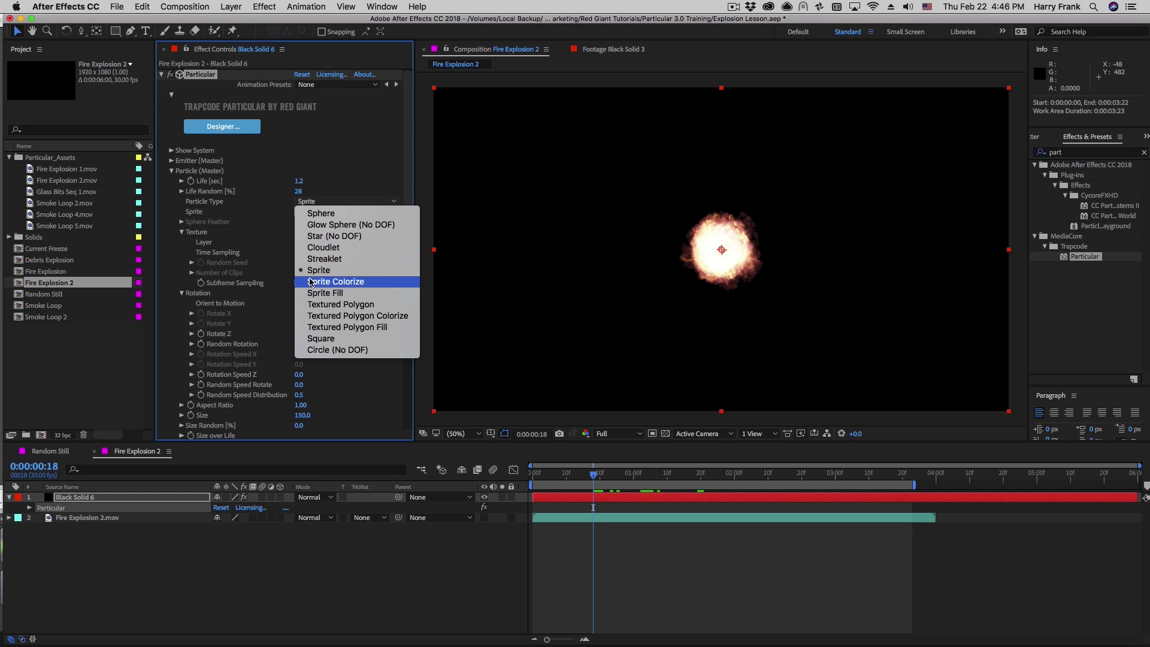
click(336, 281)
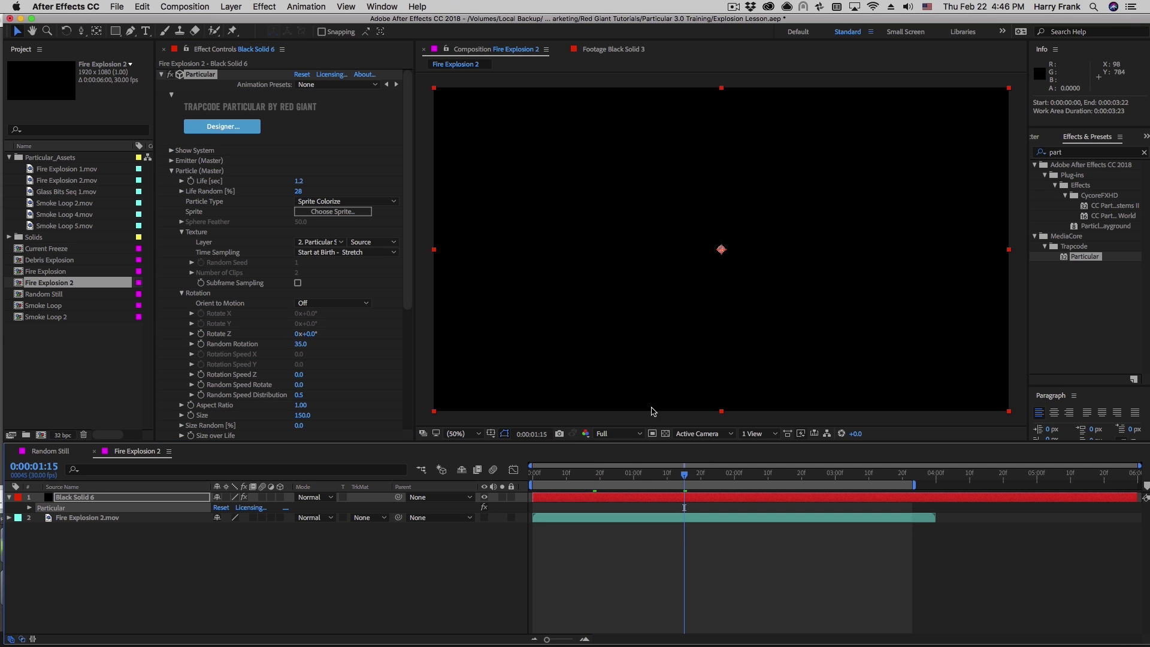
click(633, 474)
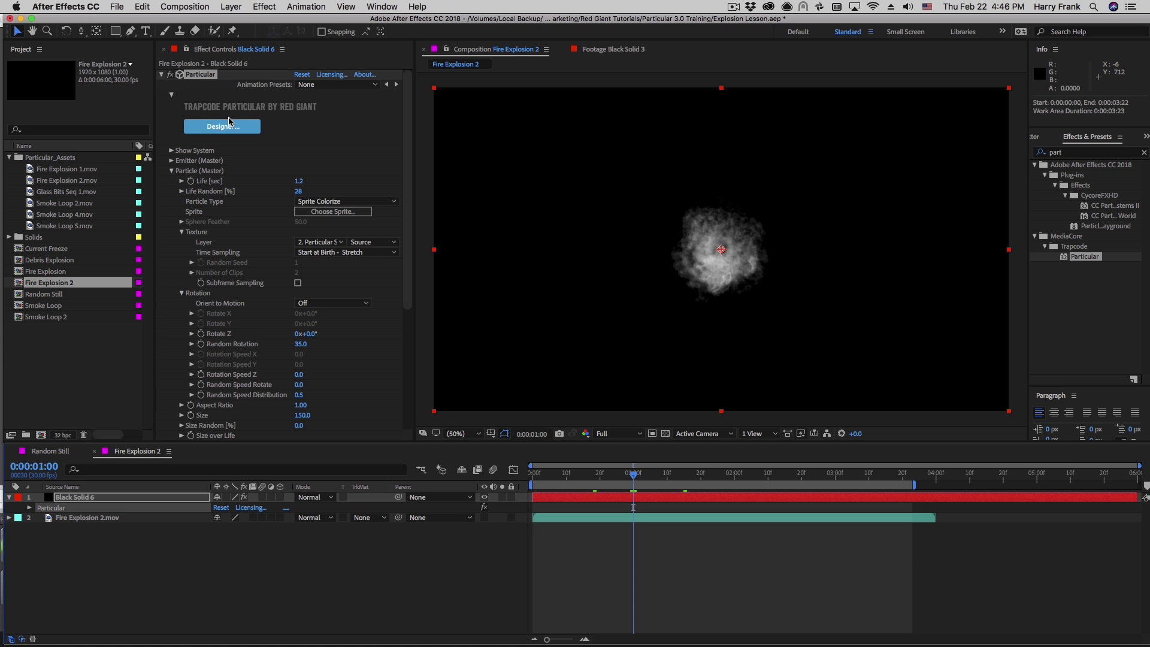
Apply the Shock Grenade preset from the Designer's Explosive multiple-system presets
click(229, 120)
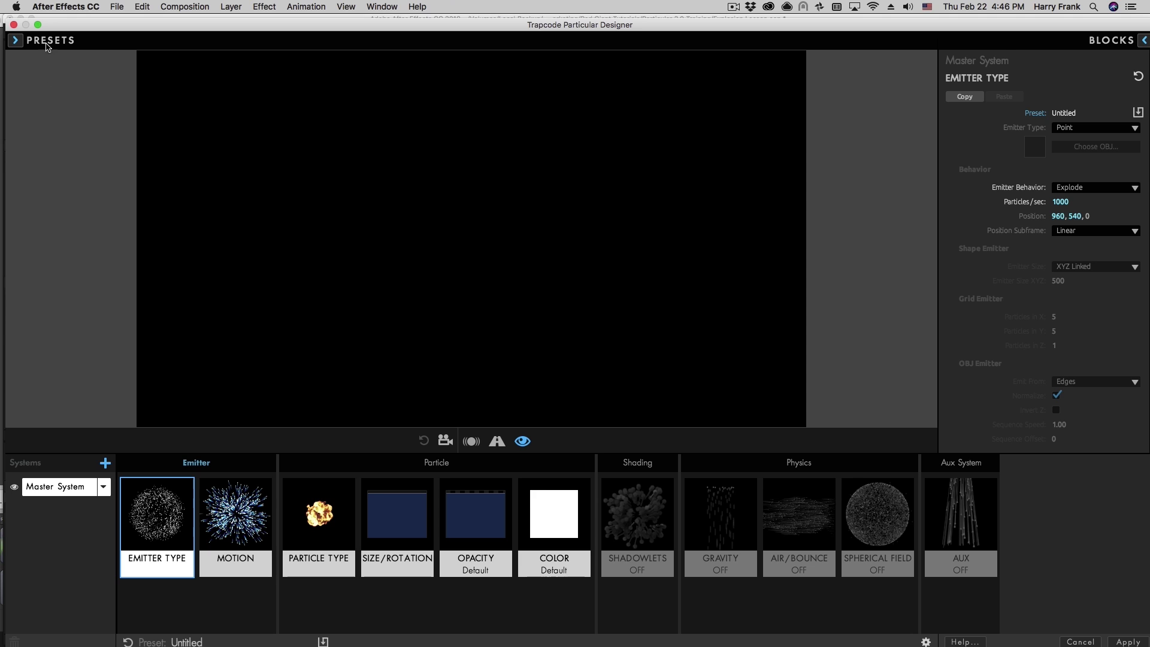
click(23, 42)
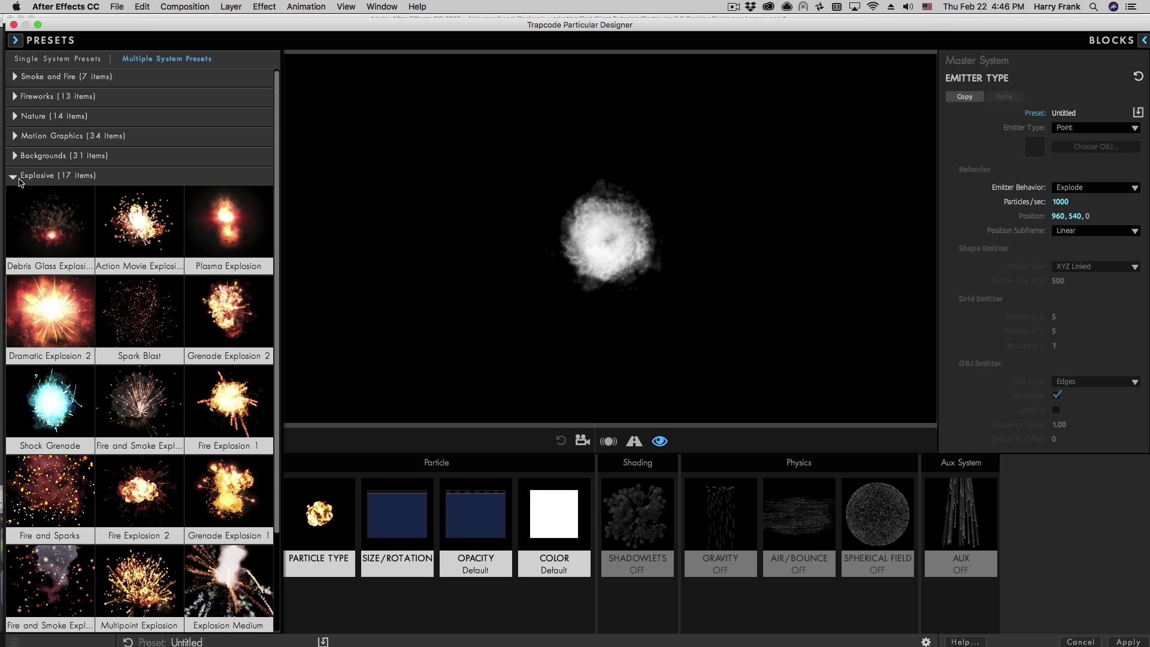
click(37, 401)
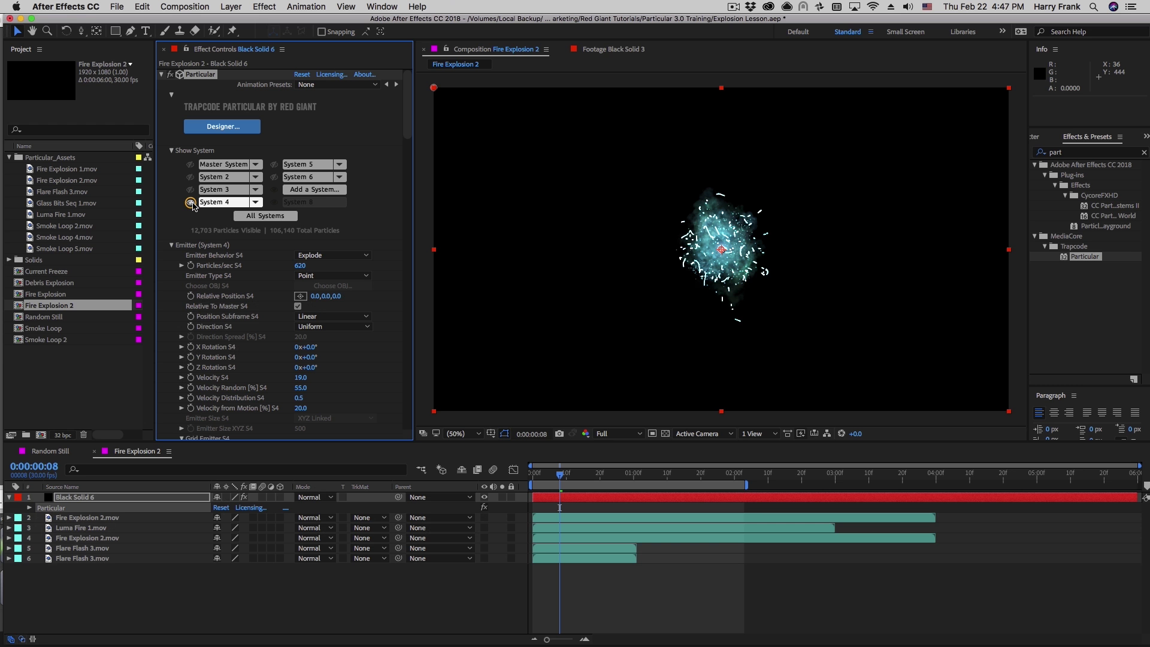
Isolate System 4, compare it with all systems shown, and examine its sprite, texture and color settings
click(190, 202)
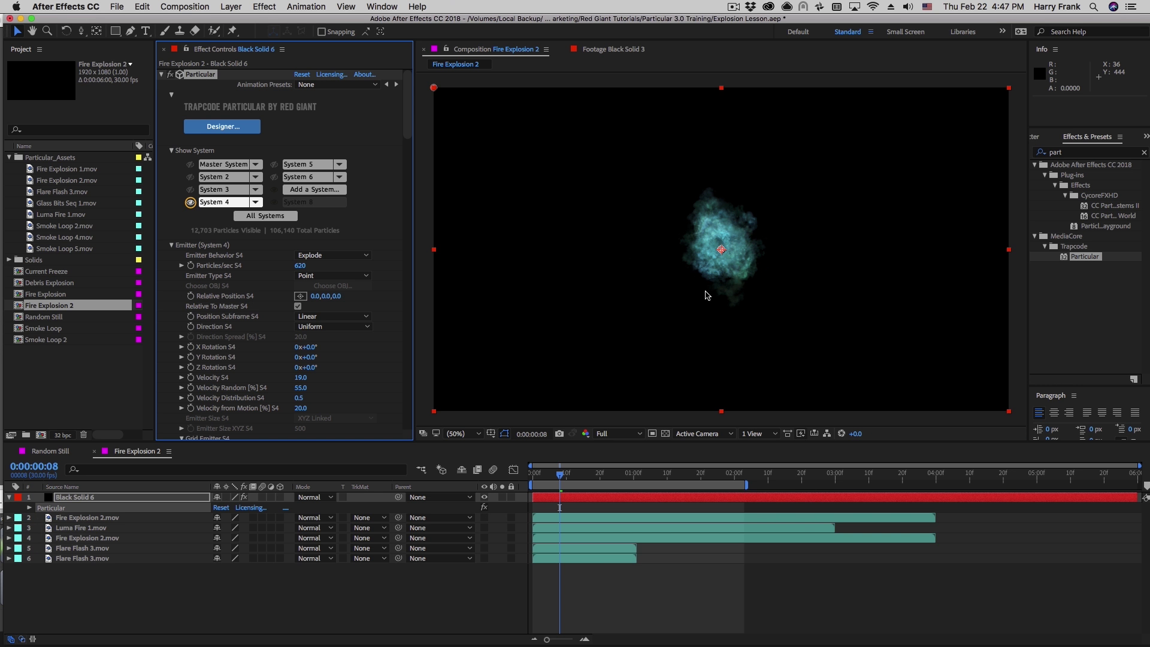
click(265, 216)
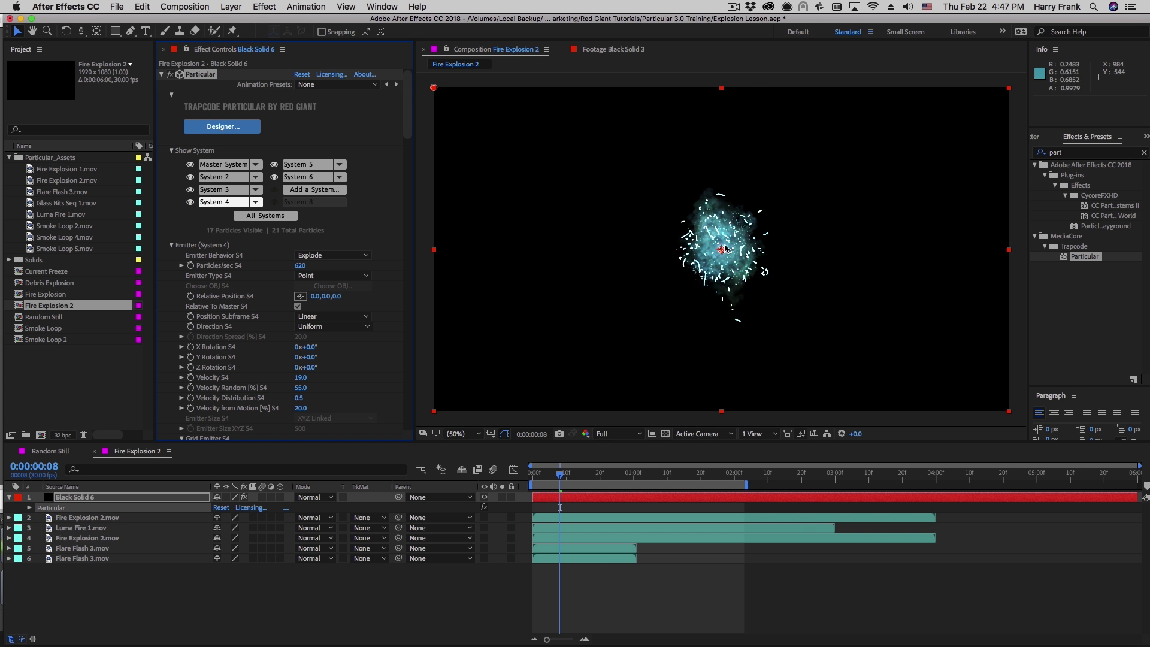
click(191, 203)
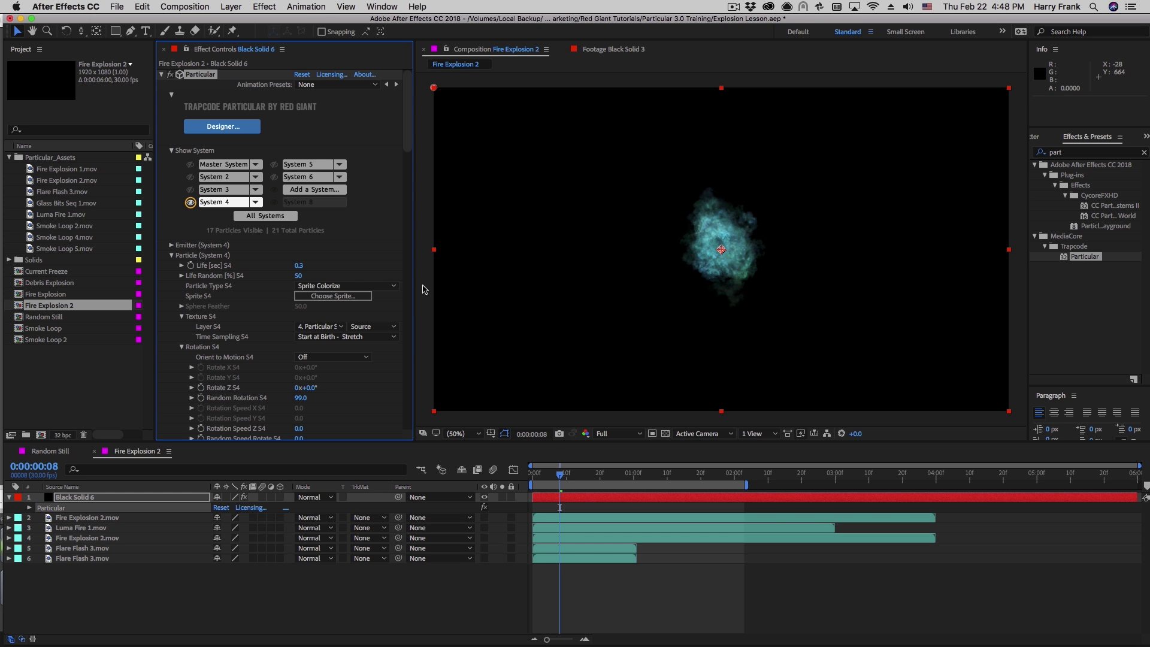
click(363, 343)
scroll(361, 354, down, 5)
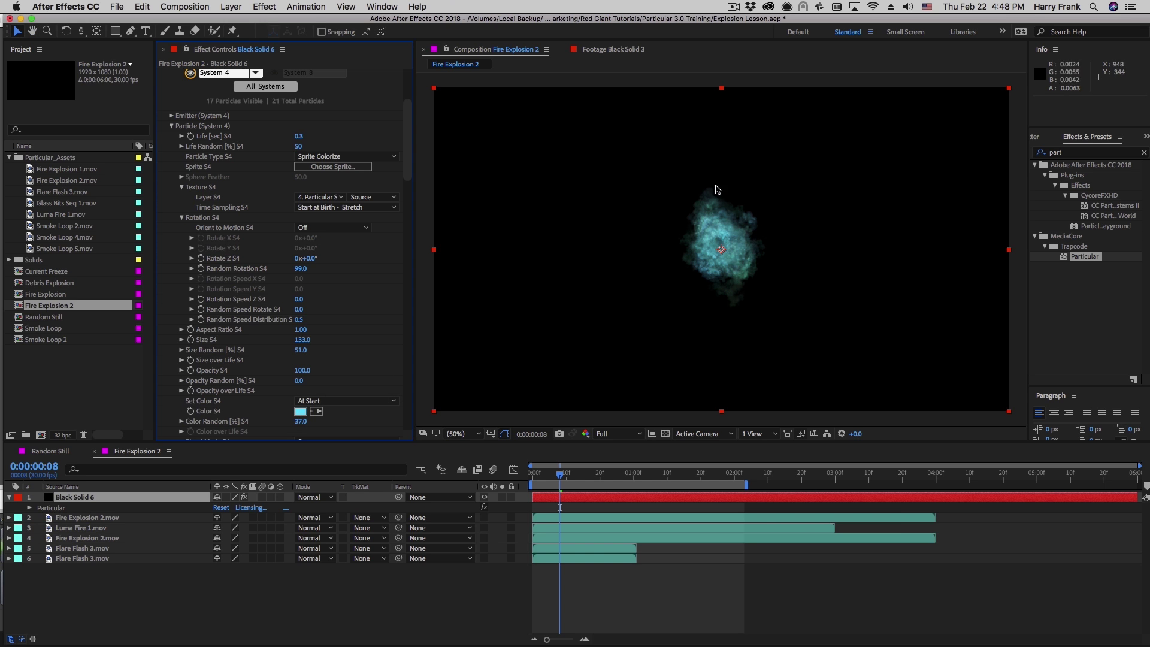
scroll(311, 429, up, 5)
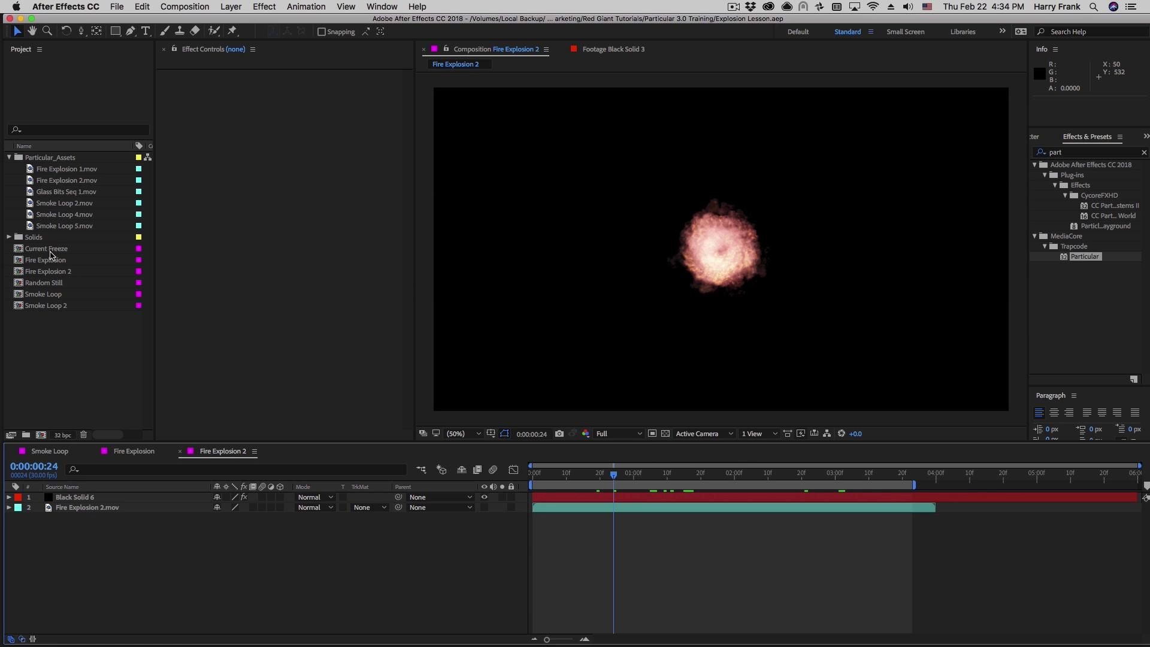
Duplicate the Fire Explosion 2 composition and rename the copy Debris Explosion
click(52, 272)
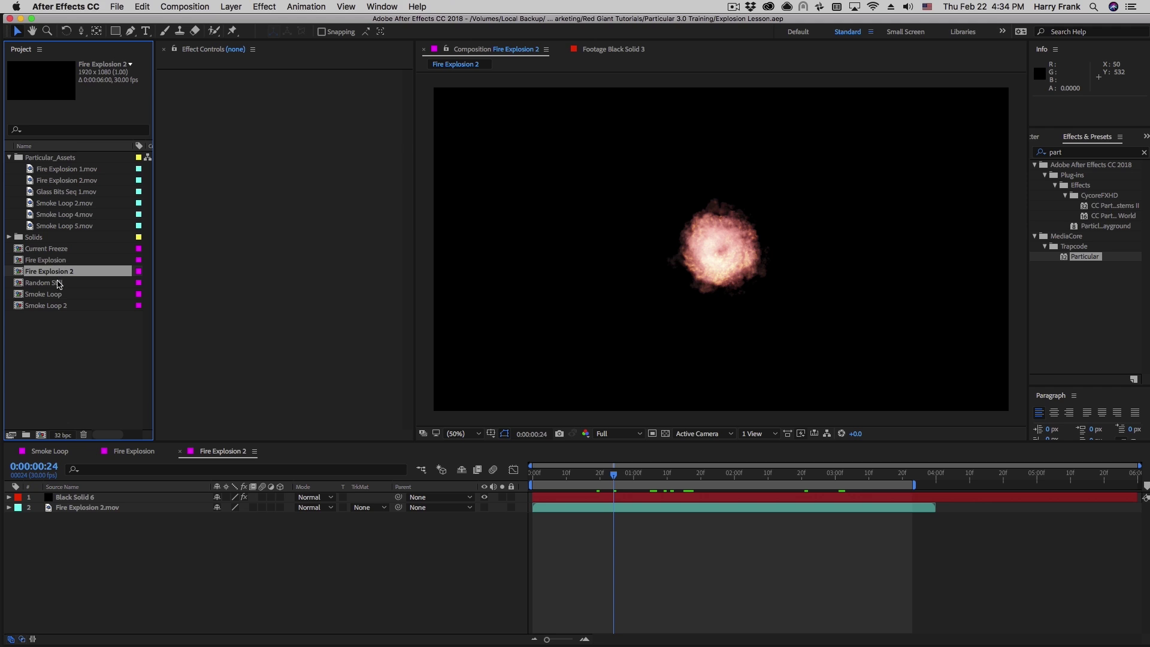
key(super+d)
key(Return)
text(Debris Ex)
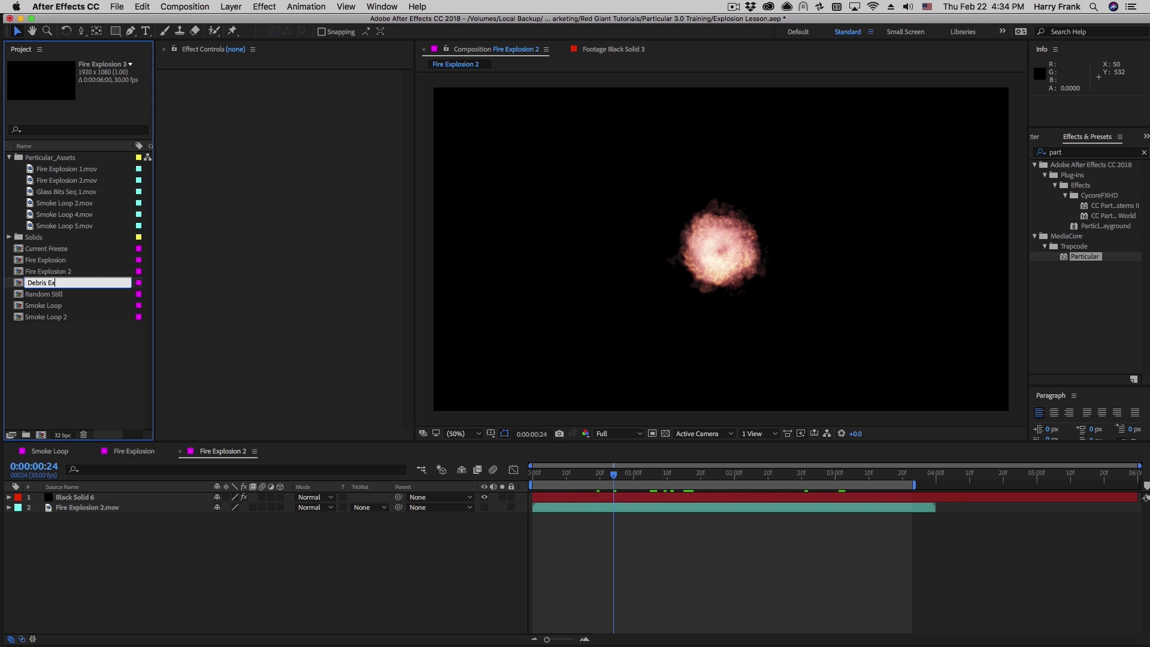
text(plosion)
key(Return)
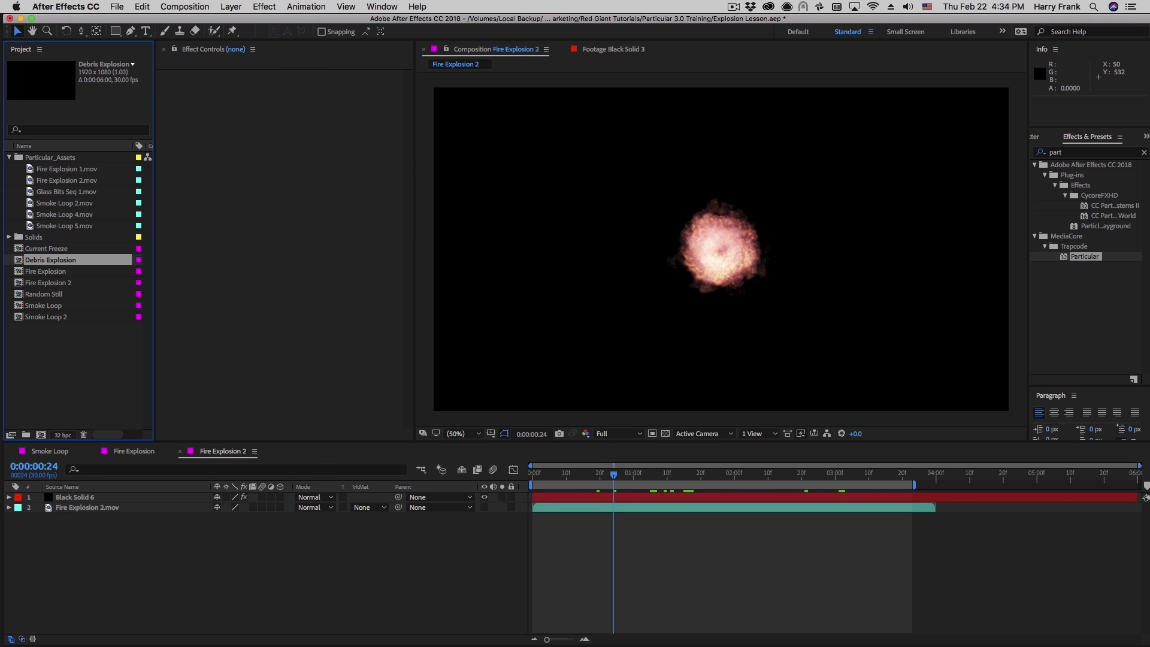
In the Debris Explosion composition, reset Particular on Black Solid 6 and set its Emitter Behavior to Explode
click(92, 497)
key(e)
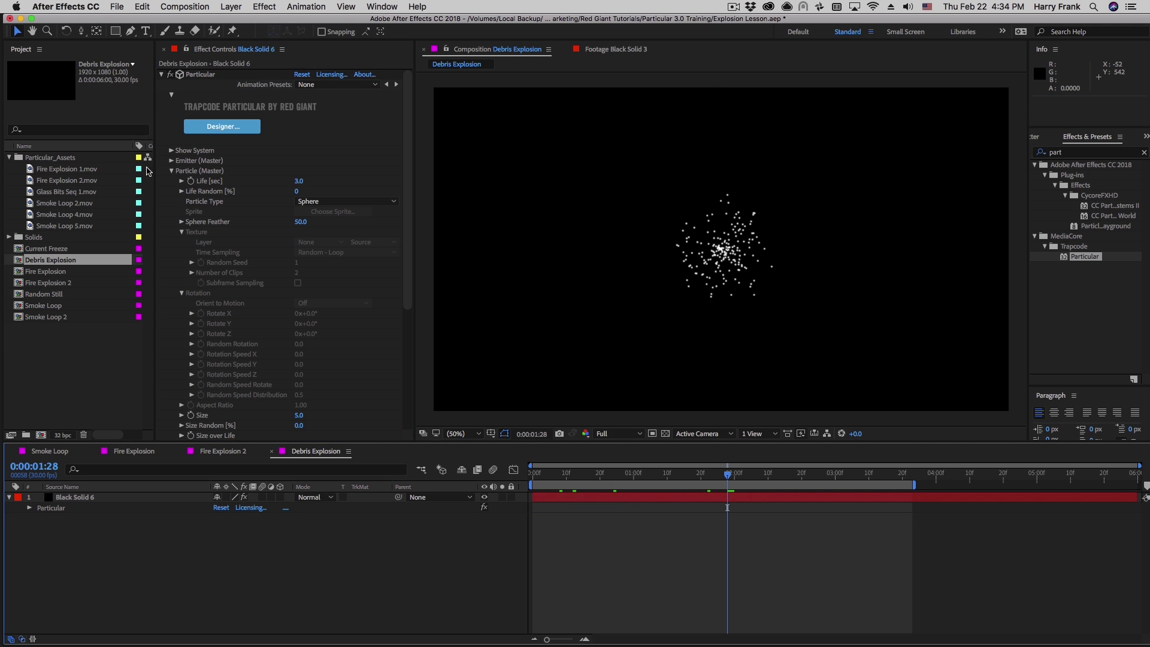
click(172, 160)
click(301, 171)
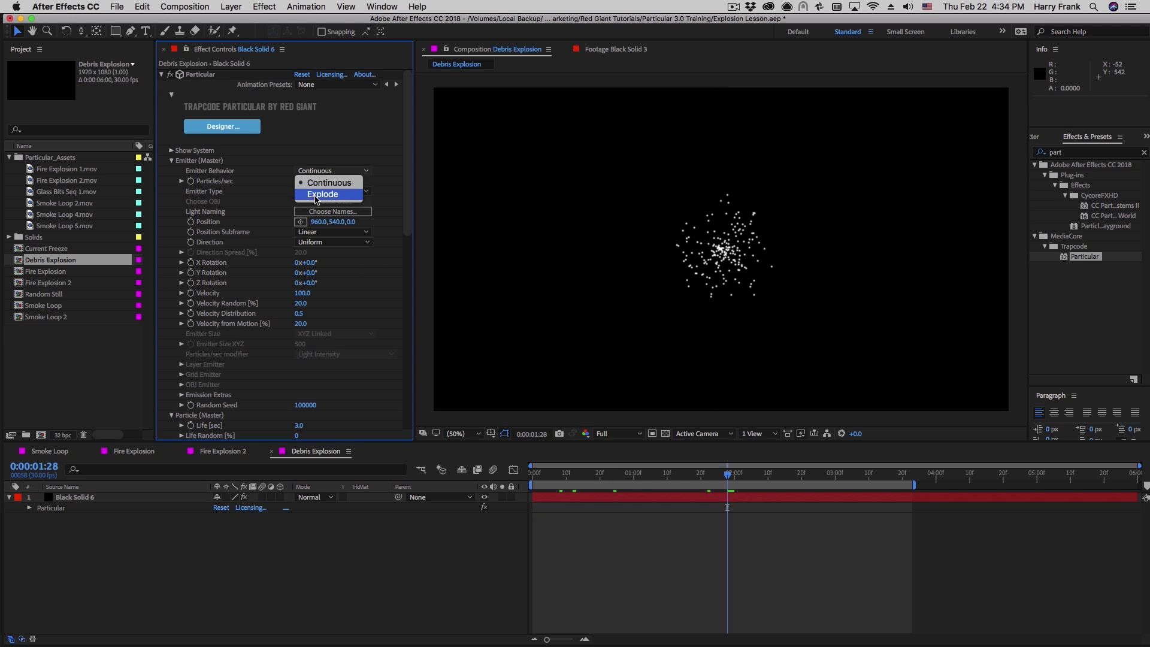
click(324, 193)
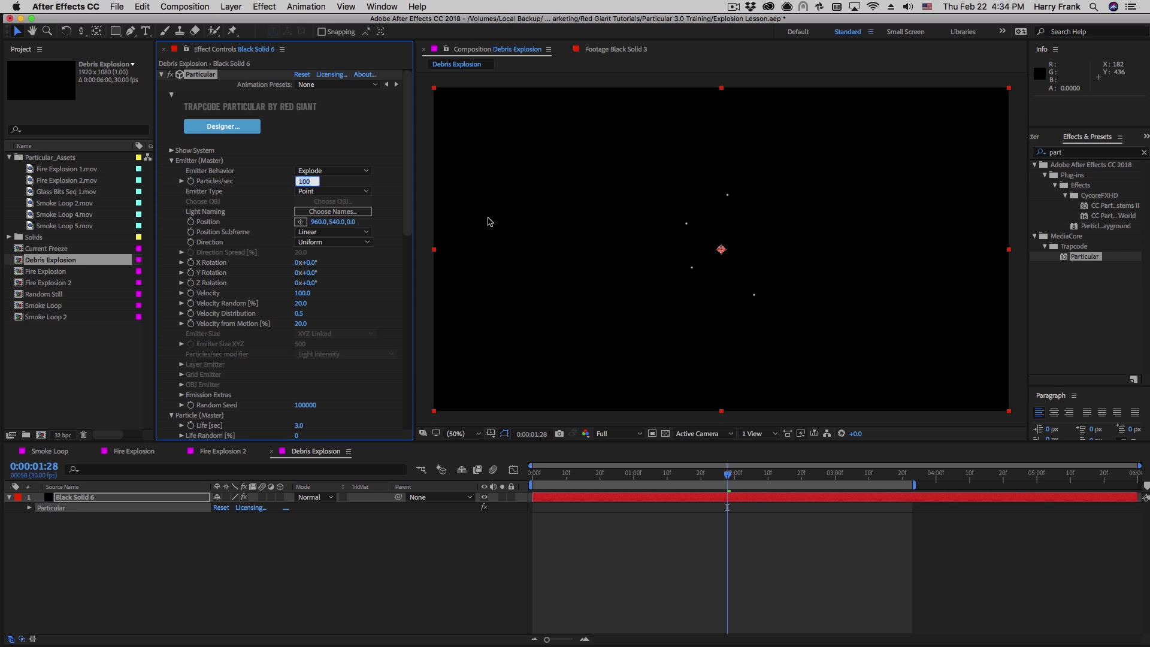
Increase the emitter's Particles/sec and set its Velocity to 200
key(Return)
click(299, 293)
text(200)
key(Return)
click(172, 160)
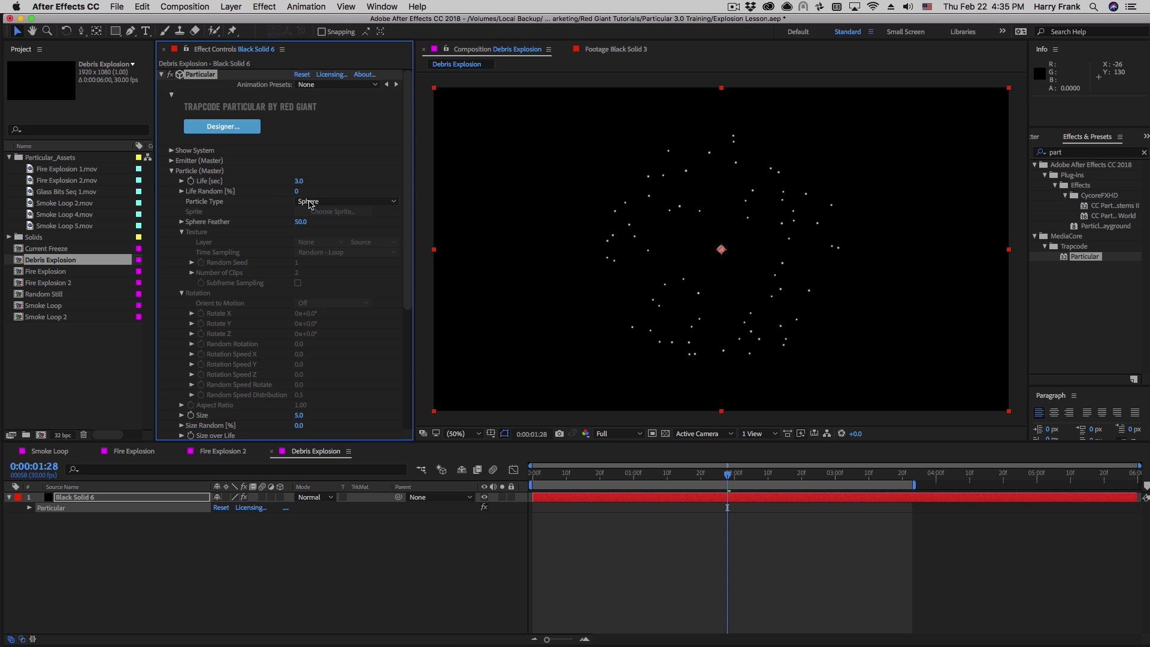
Set the Particle Type to Sprite and choose the Glass Bits Seq 1 sprite from the Dust and Debris category
click(336, 202)
click(327, 271)
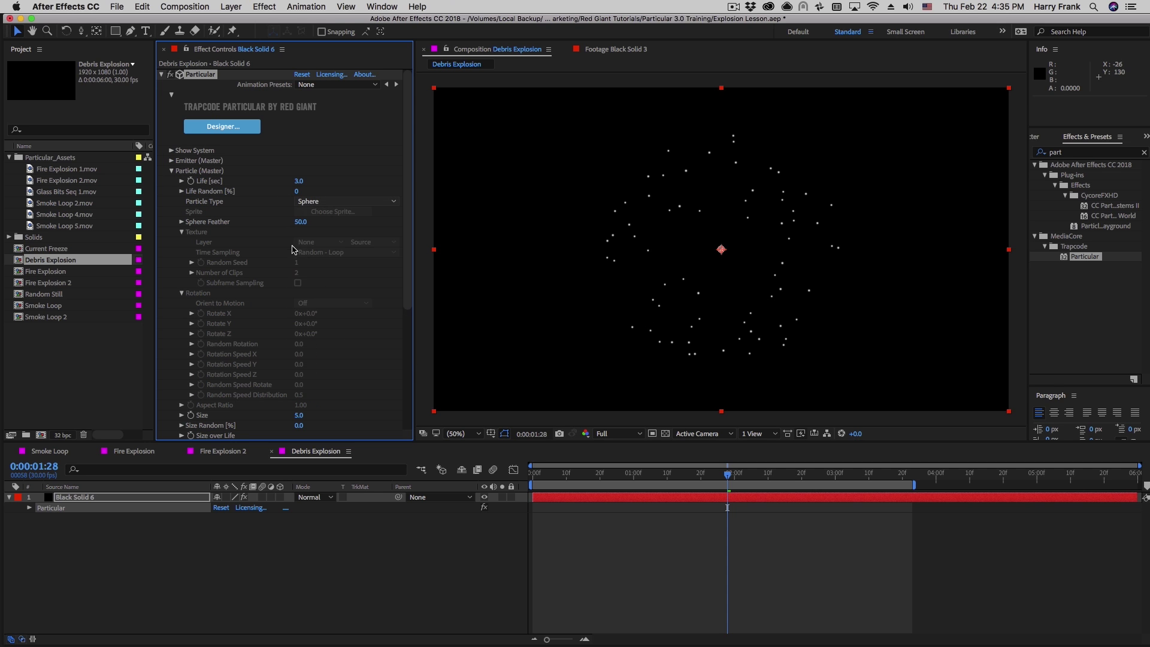
click(332, 212)
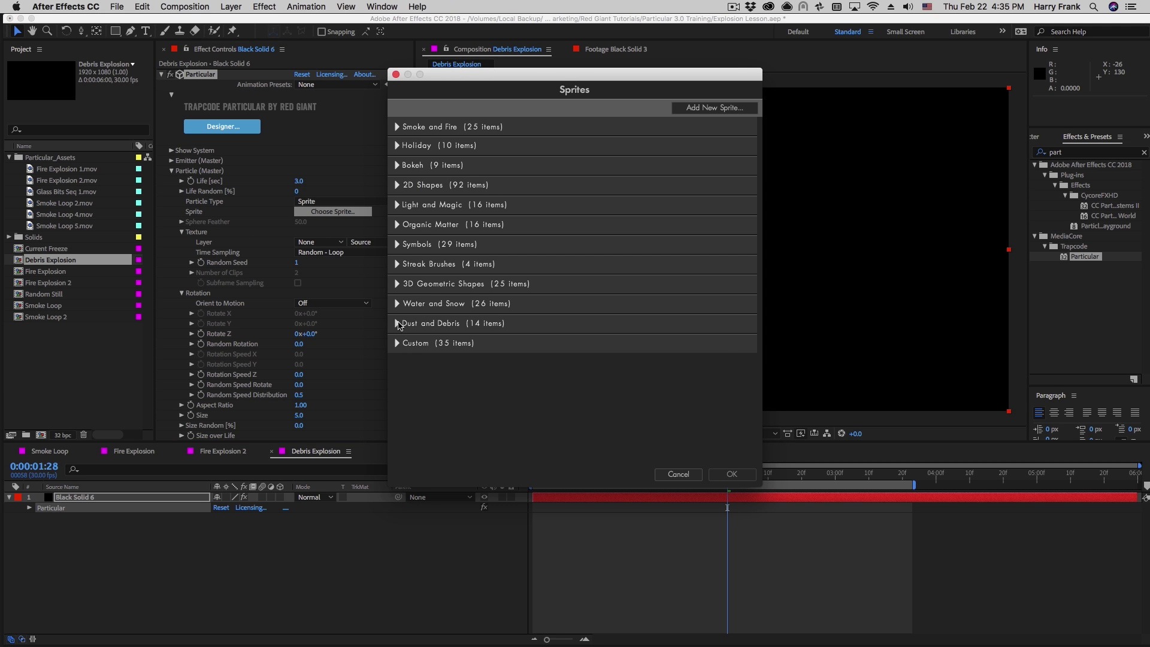
click(398, 323)
scroll(464, 216, down, 3)
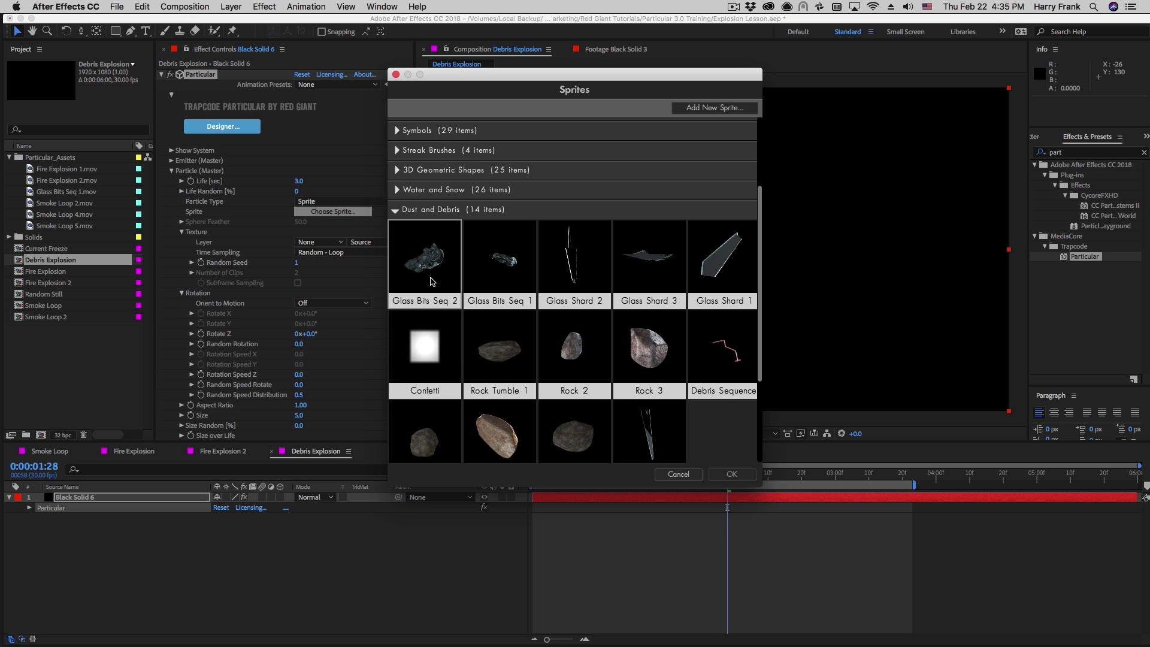
double_click(501, 264)
Step through the opening frames of the isolated Glass Bits Seq 1.mov clip to examine how its shape varies
key(Home)
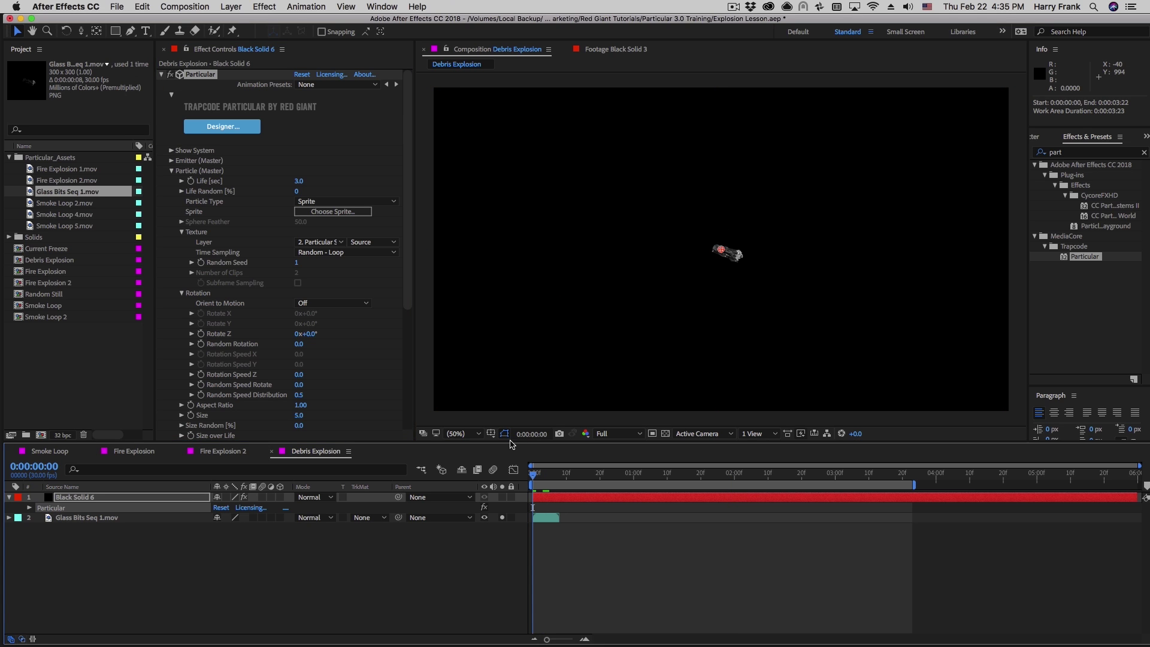
key(Page_Down)
key(Page_Down)
key(Page_Down)
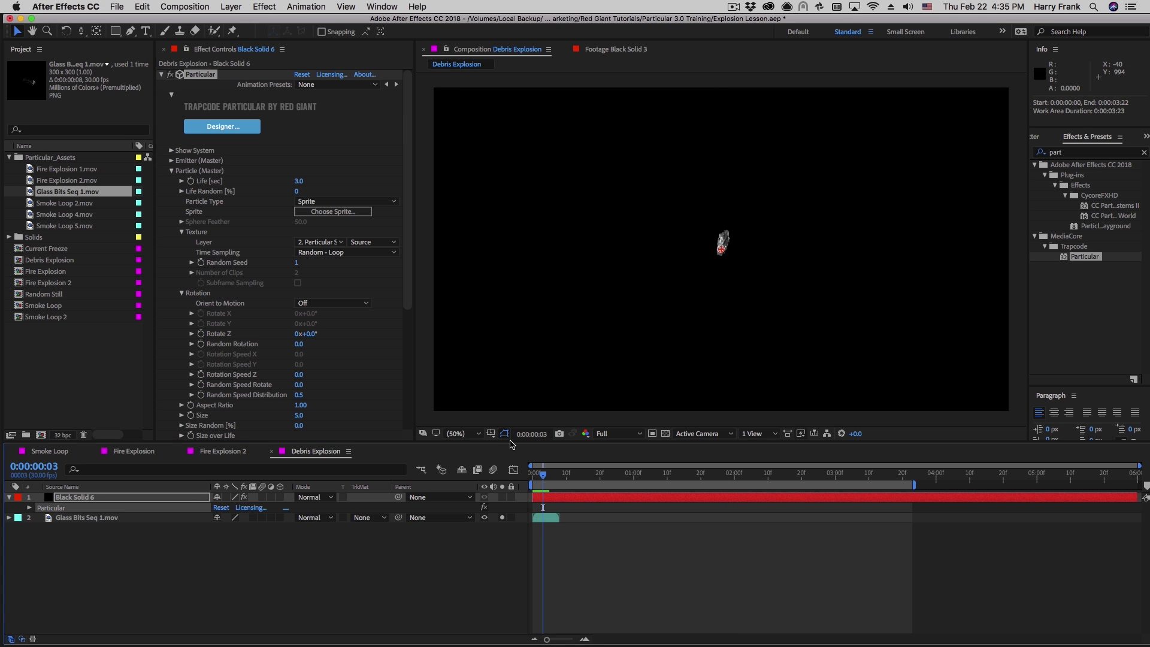
key(Page_Down)
key(Page_Down)
key(Page_Down)
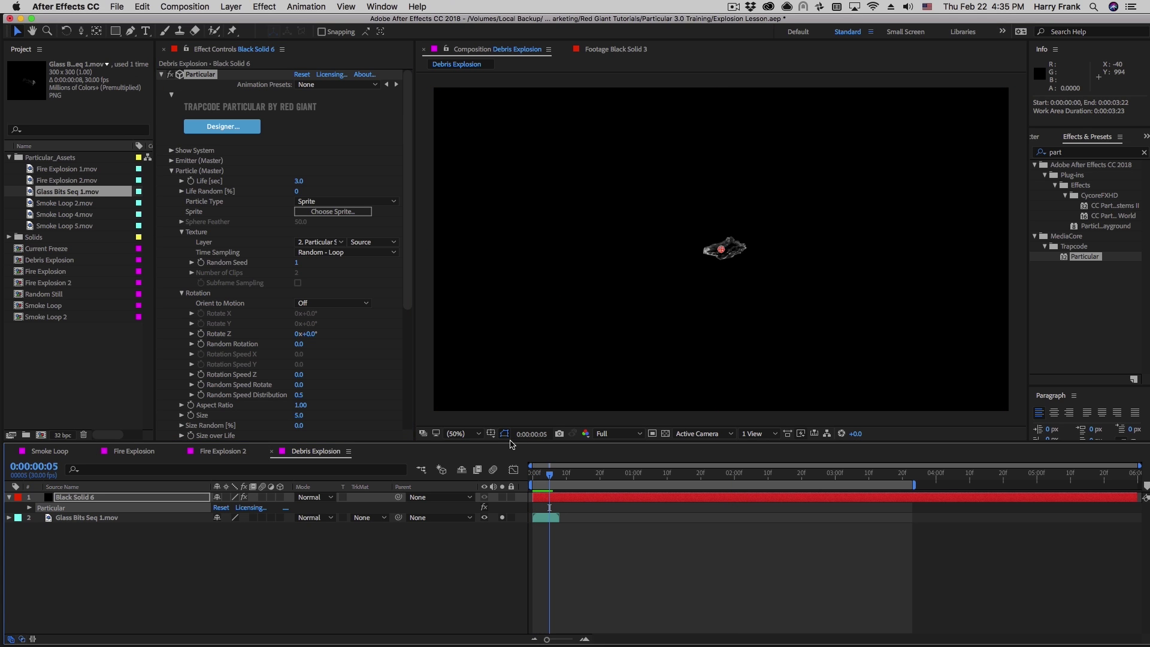
key(Page_Up)
key(Page_Up)
key(Page_Up)
key(Page_Up)
key(Page_Up)
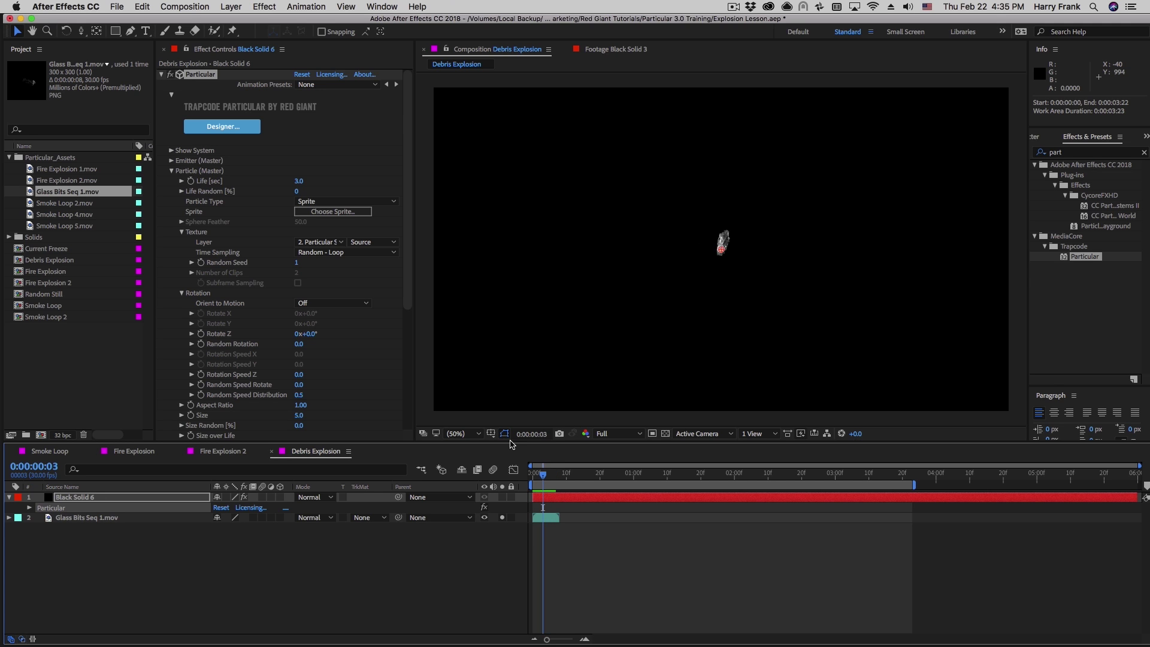
key(Page_Down)
key(Page_Down)
key(Page_Down)
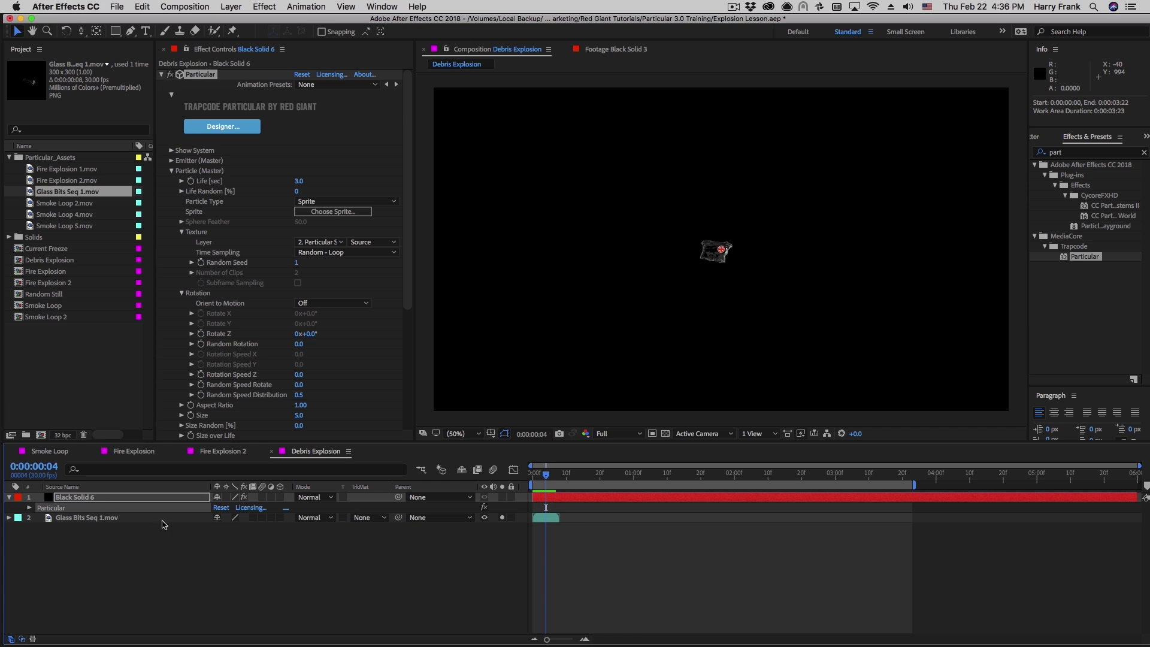
Turn off solo for the Glass Bits Seq 1.mov layer and set the particle Size to 158 and Size Random to 54%
drag(545, 478, 600, 479)
click(502, 517)
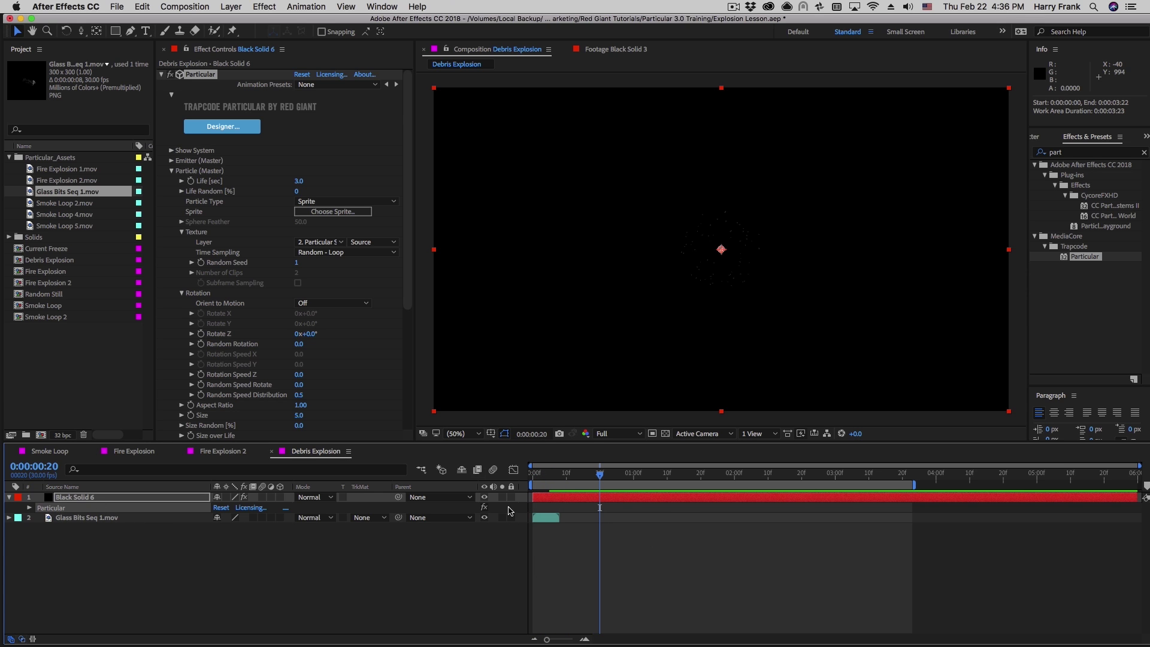
key(Page_Down)
click(182, 293)
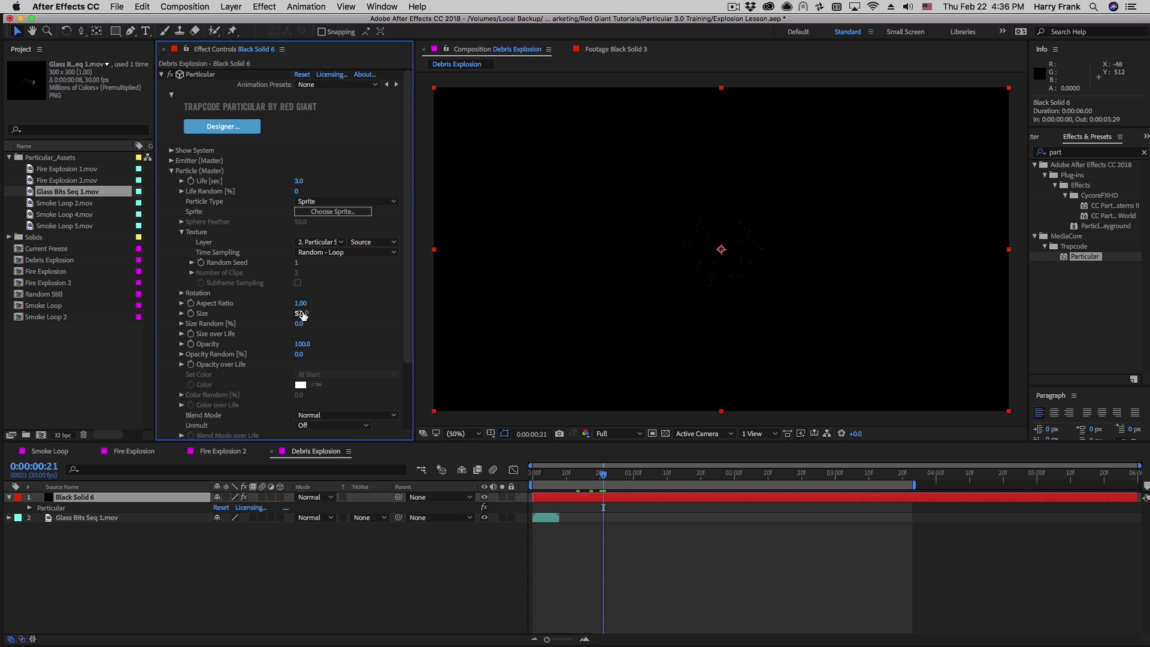
drag(303, 316, 345, 331)
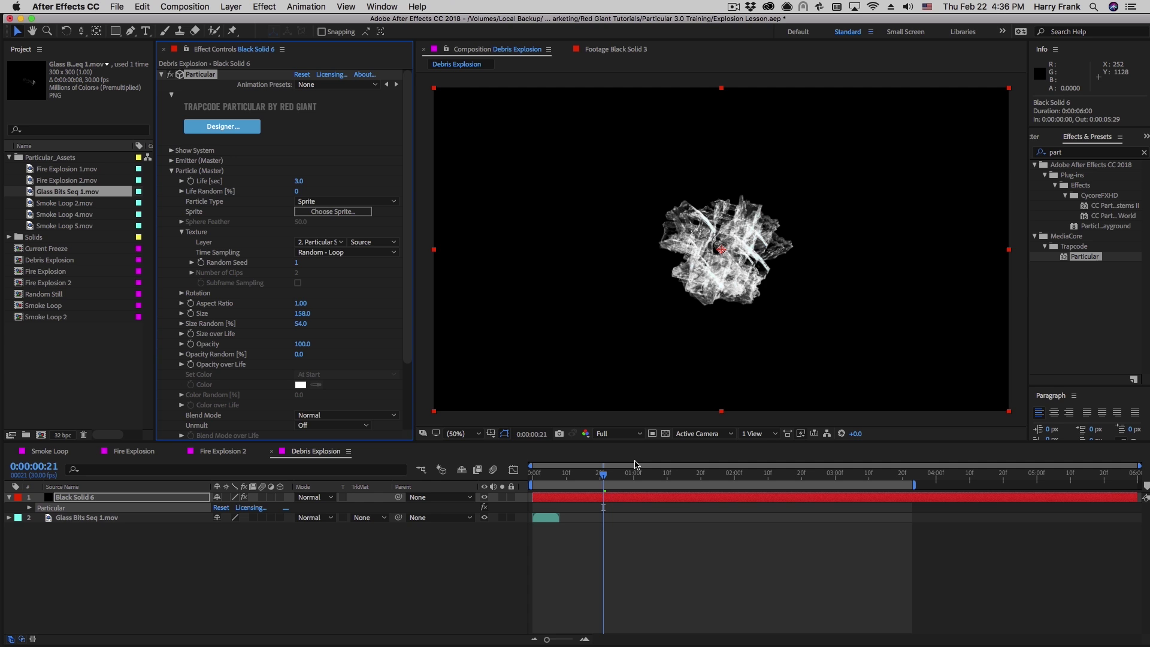
key(space)
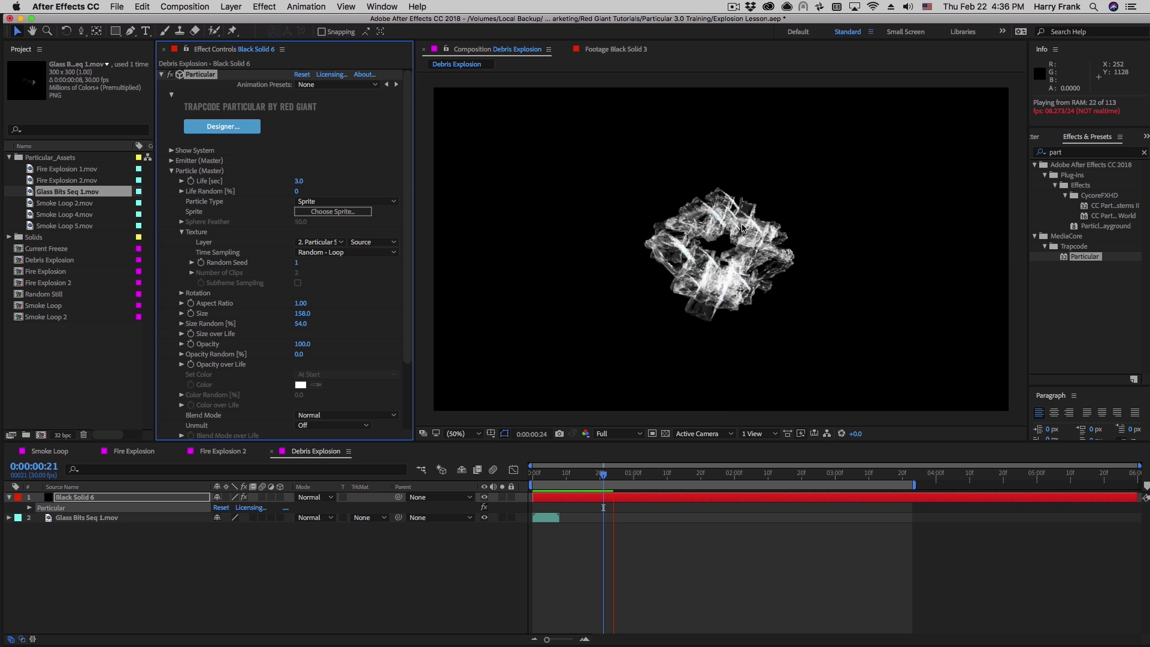
key(space)
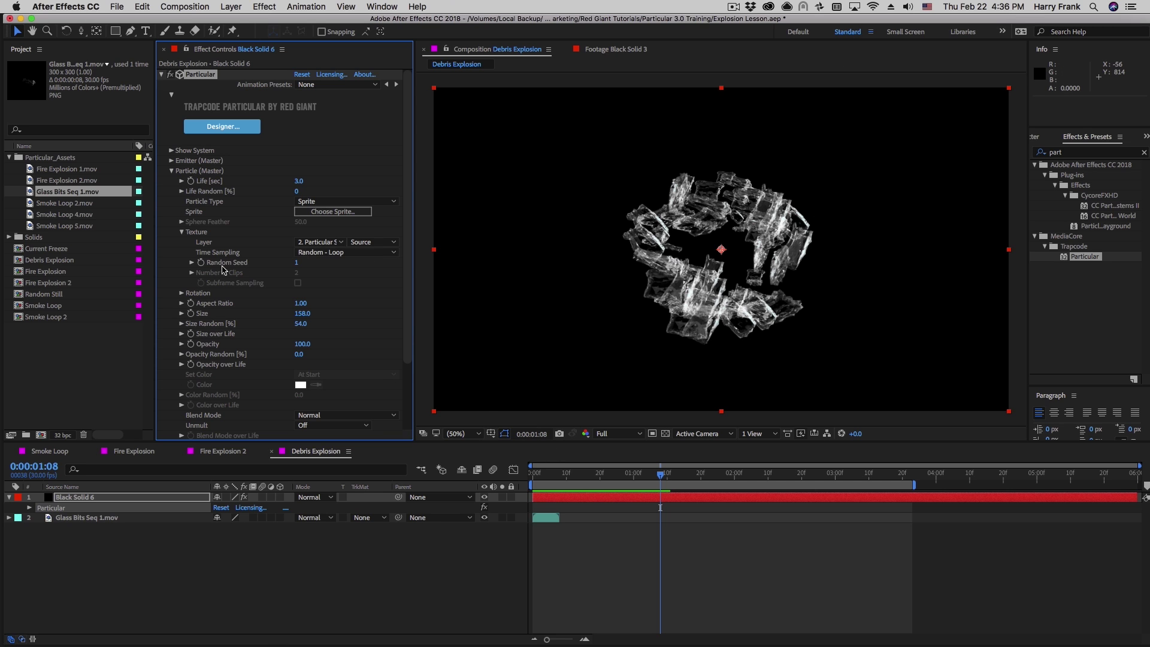
Set the texture's Time Sampling to Random - Still Frame, with particle Size at 69 and Size Random at 79%, and preview it
click(337, 252)
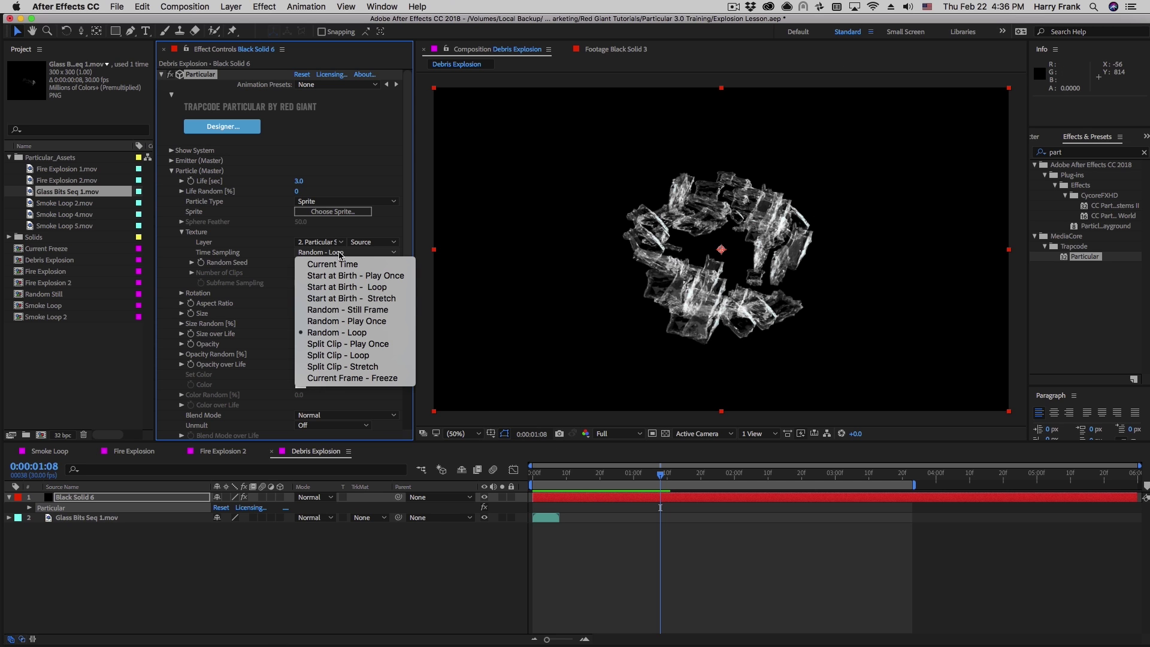
click(374, 313)
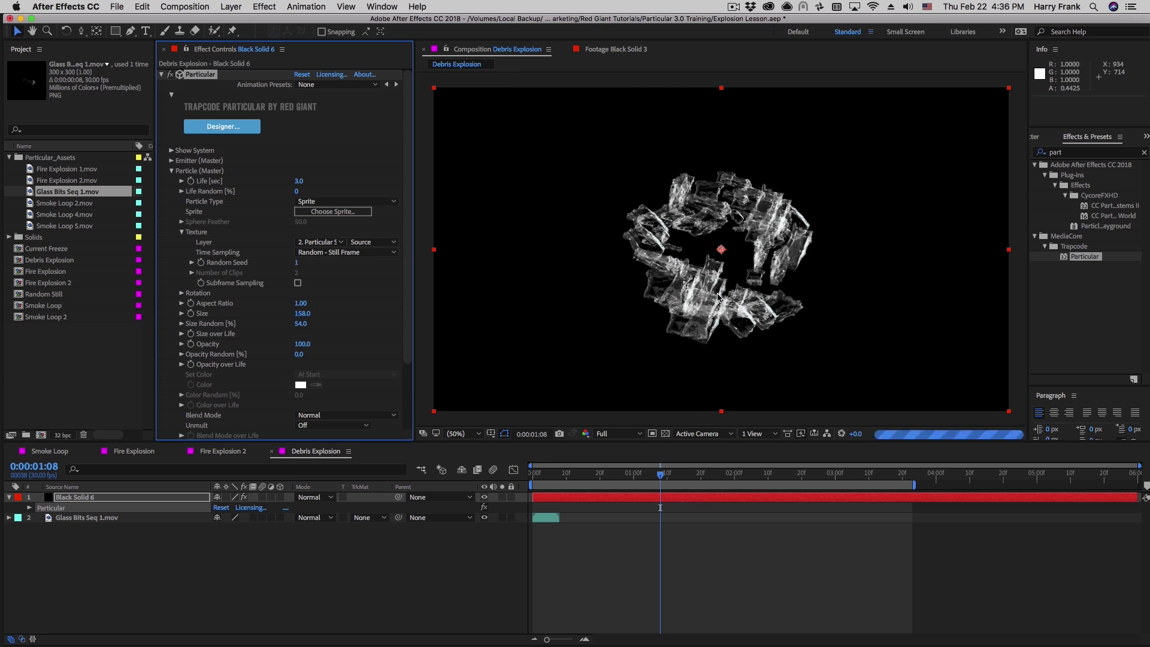
drag(299, 323, 275, 349)
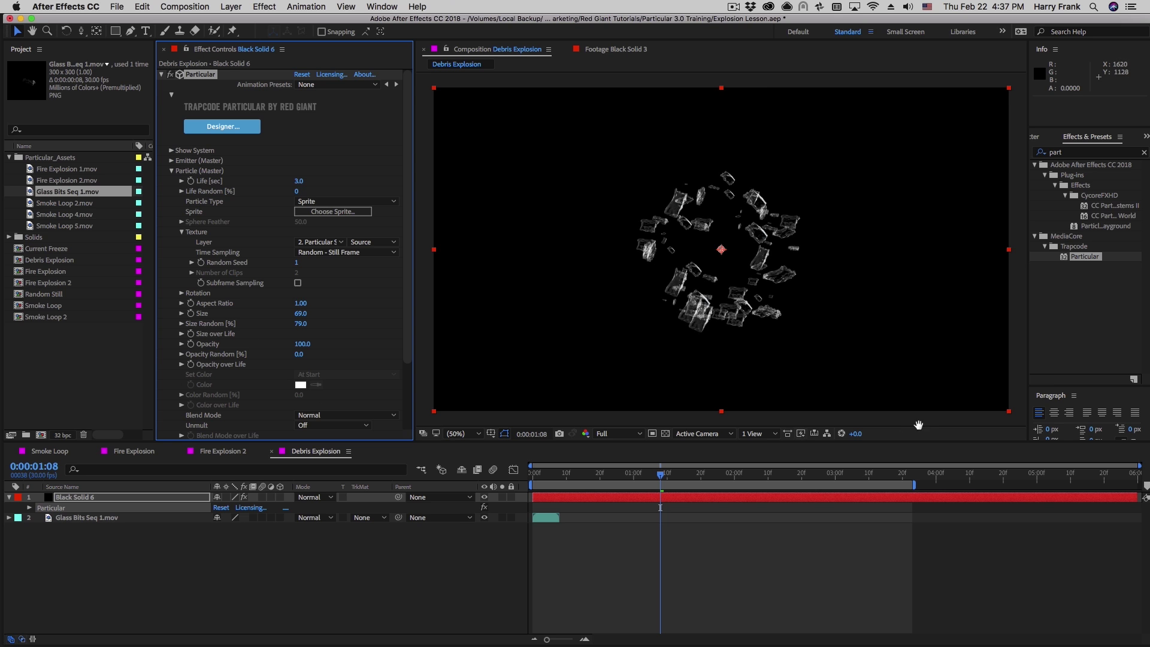
key(space)
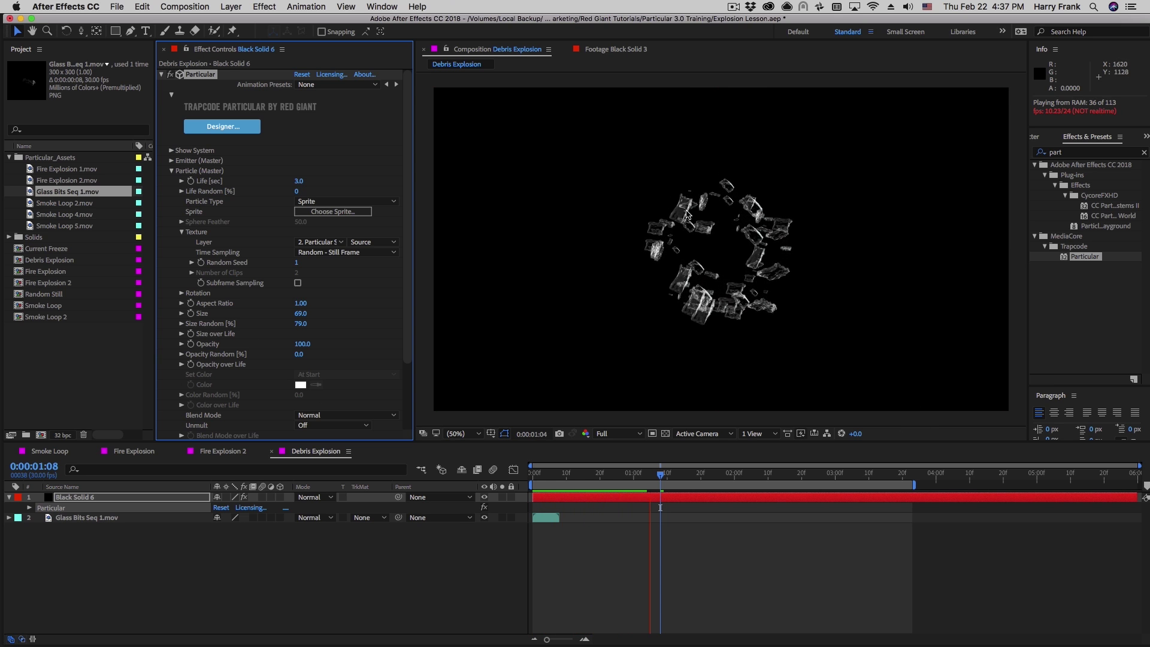
key(space)
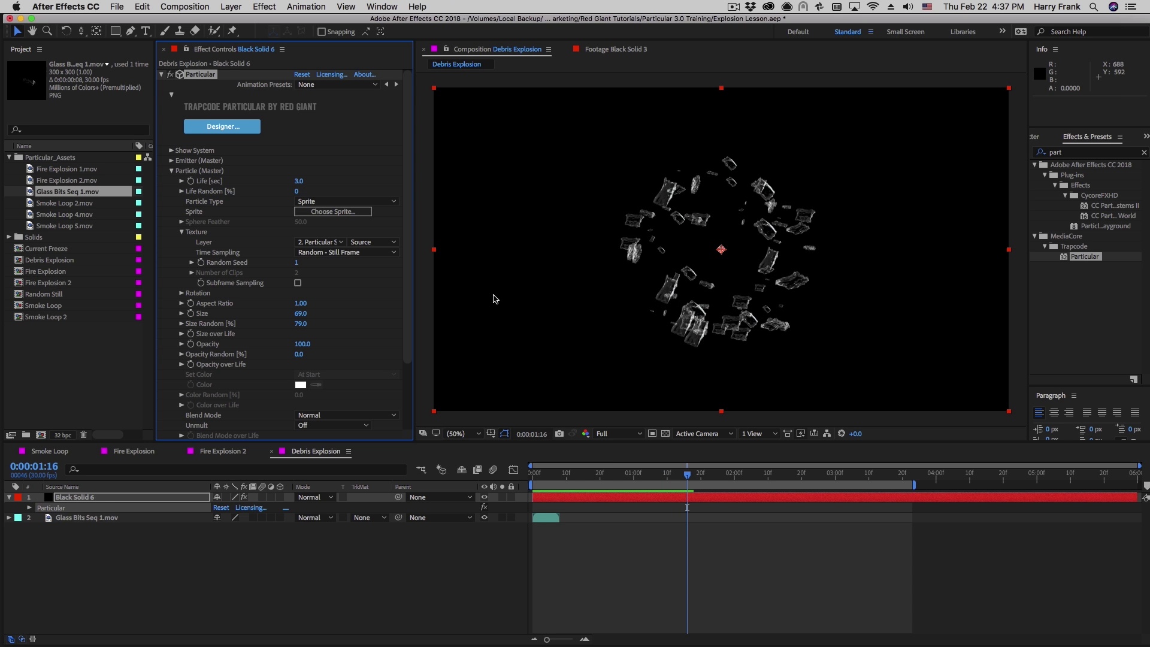
Move to a late frame of the explosion and set the emitter's Particles/sec to 10000
click(754, 472)
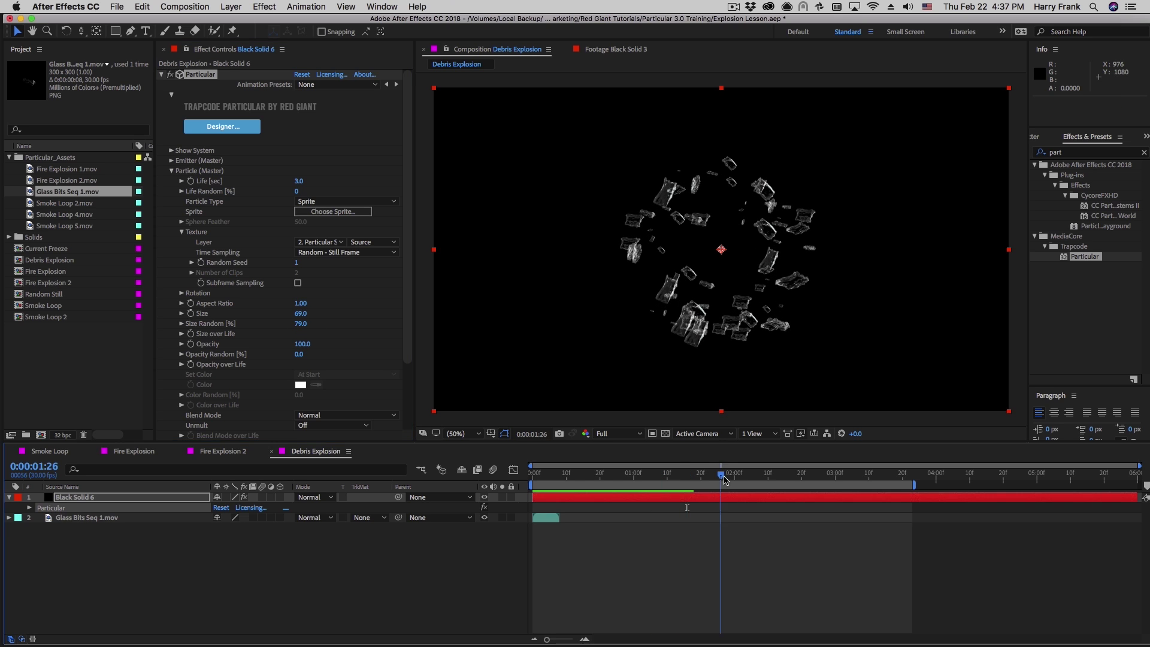
click(171, 160)
click(307, 181)
text(1)
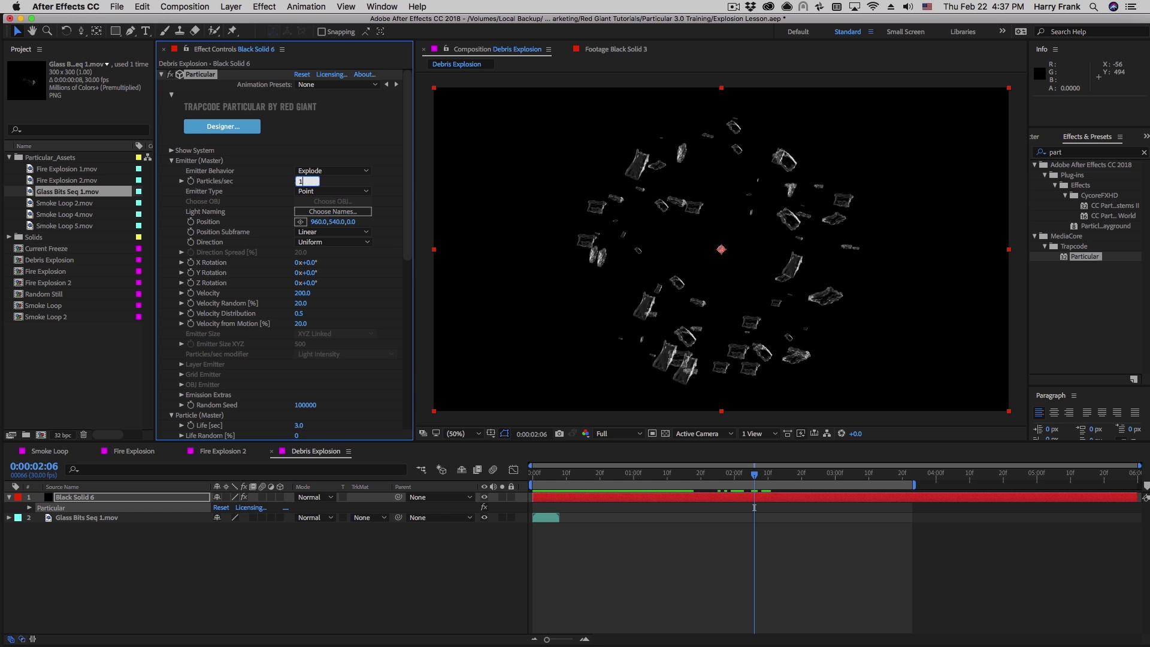
text(0000)
key(Return)
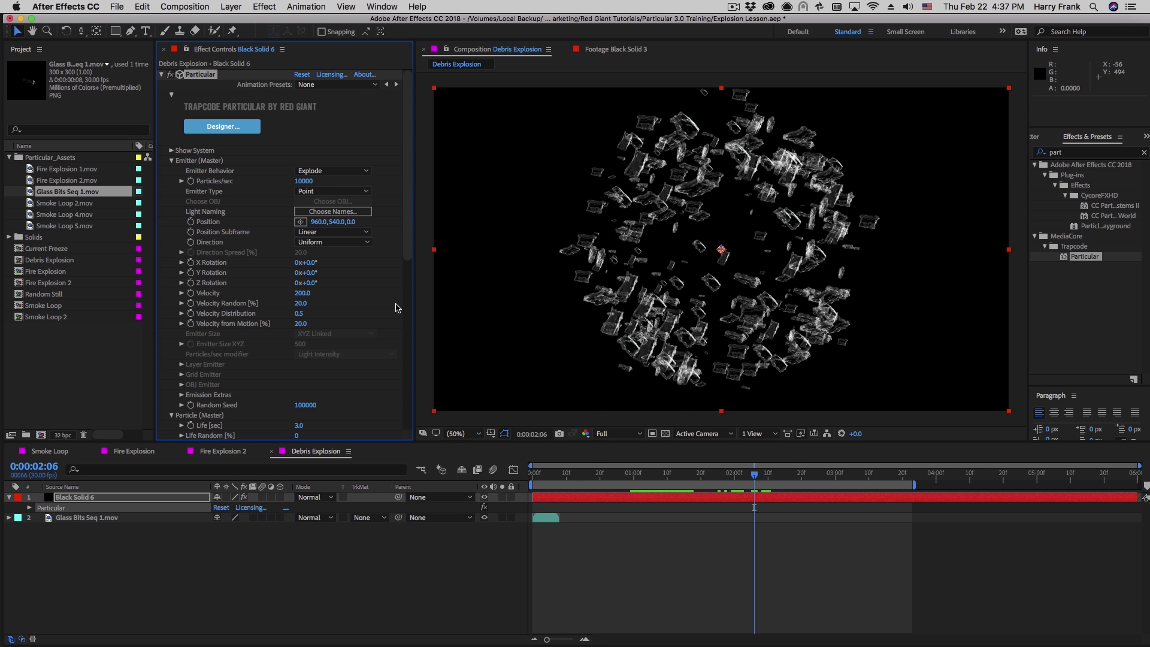
Reduce the particle Size to 25 and preview the denser glass debris
scroll(282, 270, down, 5)
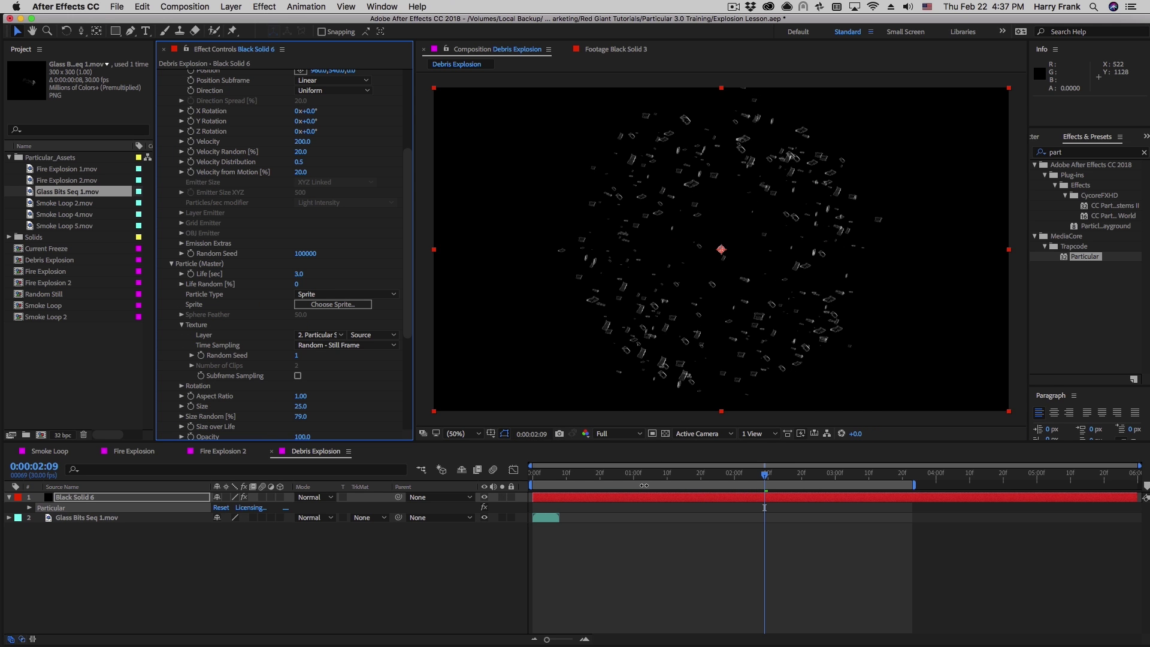
drag(576, 485, 688, 487)
key(space)
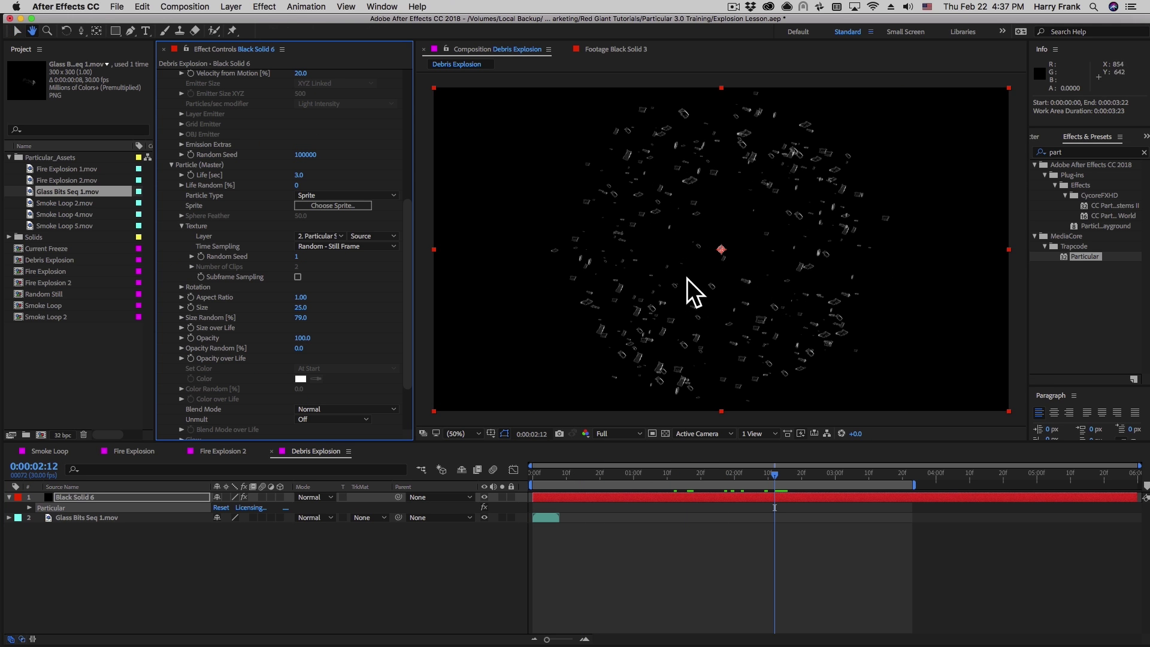
Set the particles' Rotation Speed Z to 1.0 and check the spin across the explosion's frames
click(181, 288)
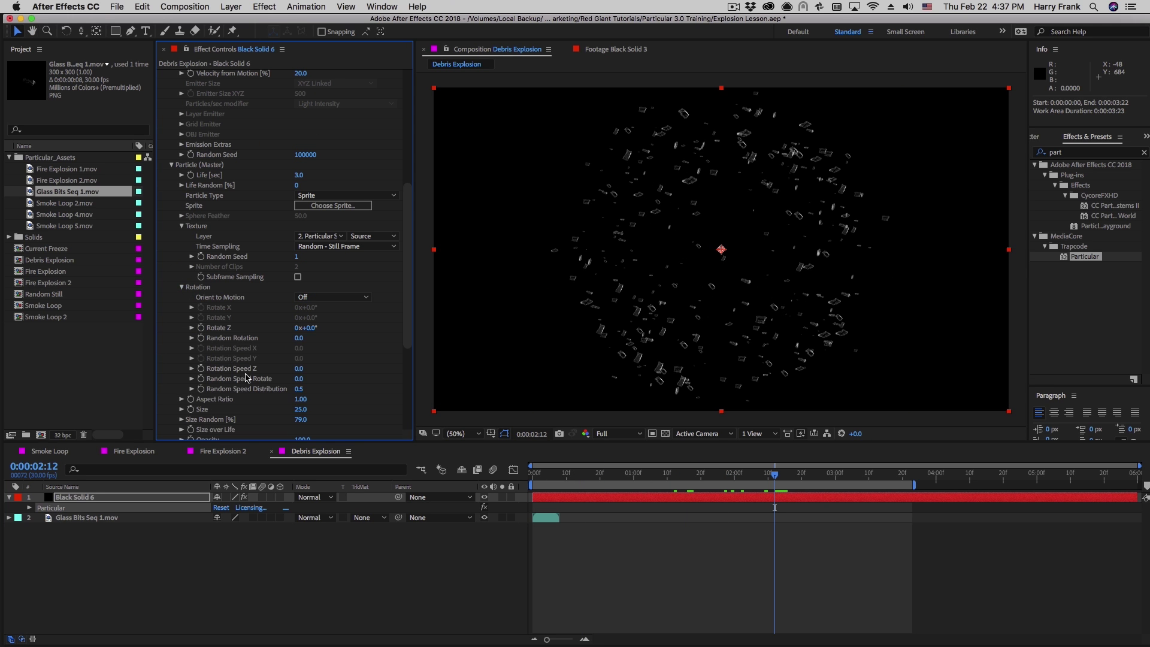
click(299, 369)
key(Return)
key(space)
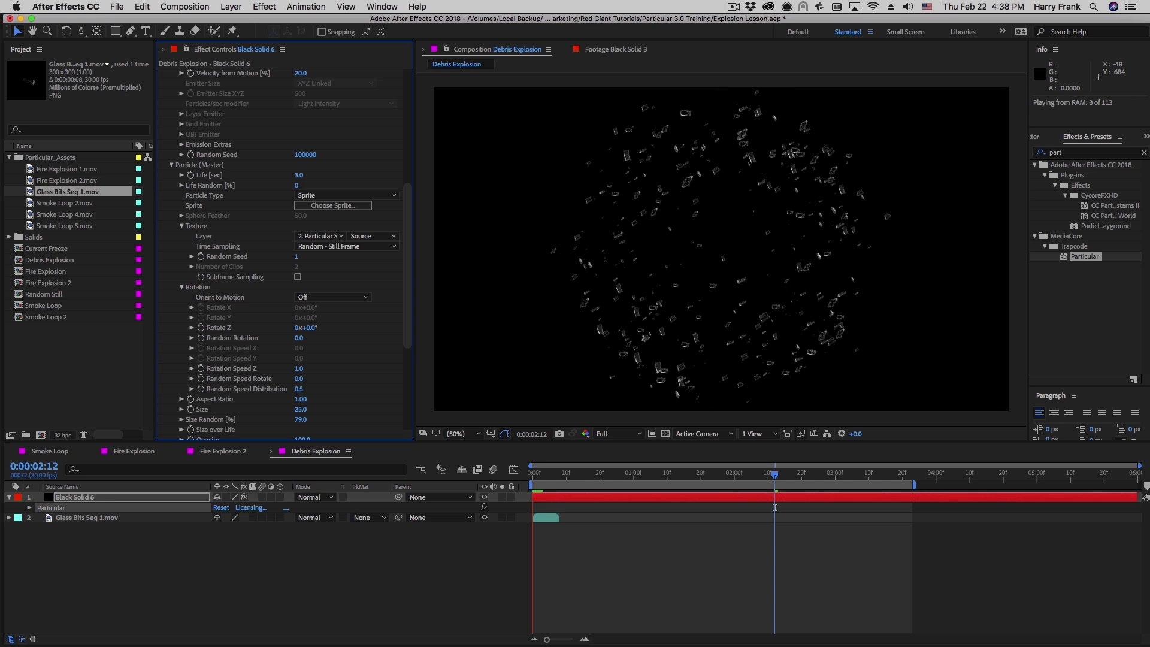
click(566, 475)
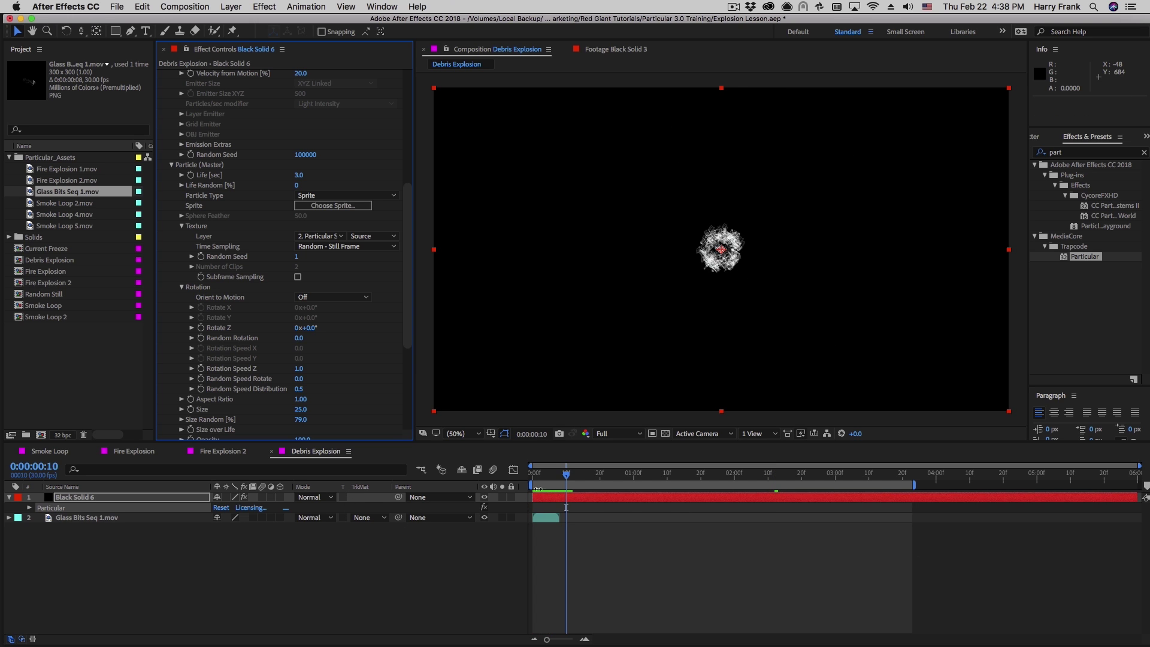
drag(580, 480, 700, 536)
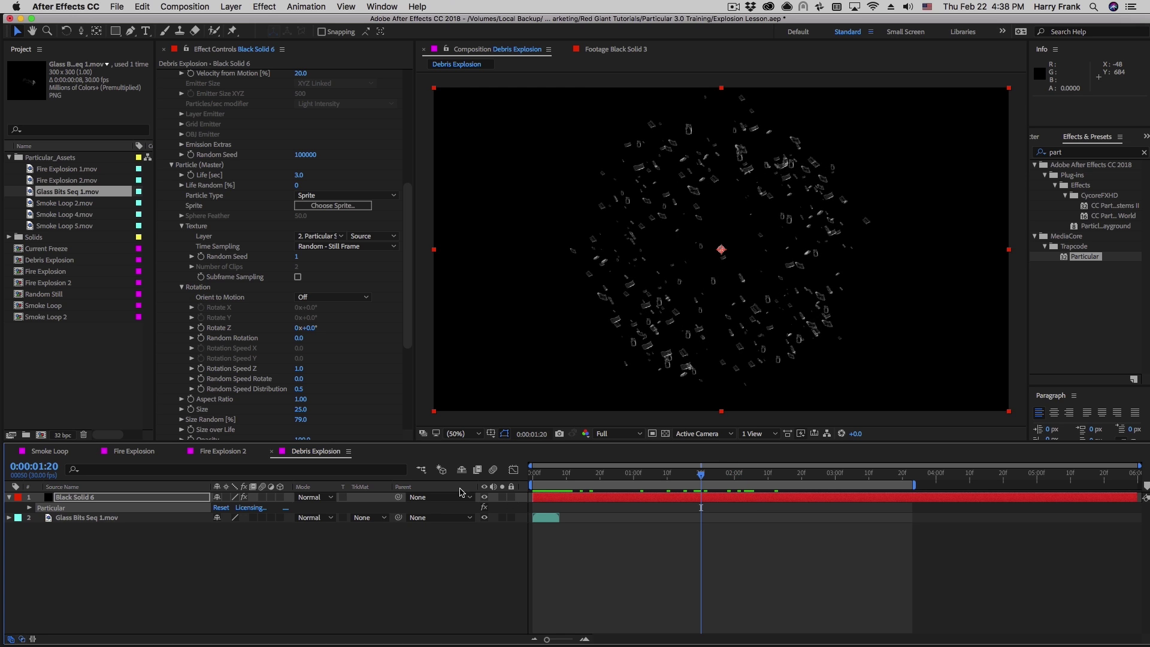
Set Random Speed Rotate to 2.0 and hide the Glass Bits Seq 1.mov layer
click(299, 380)
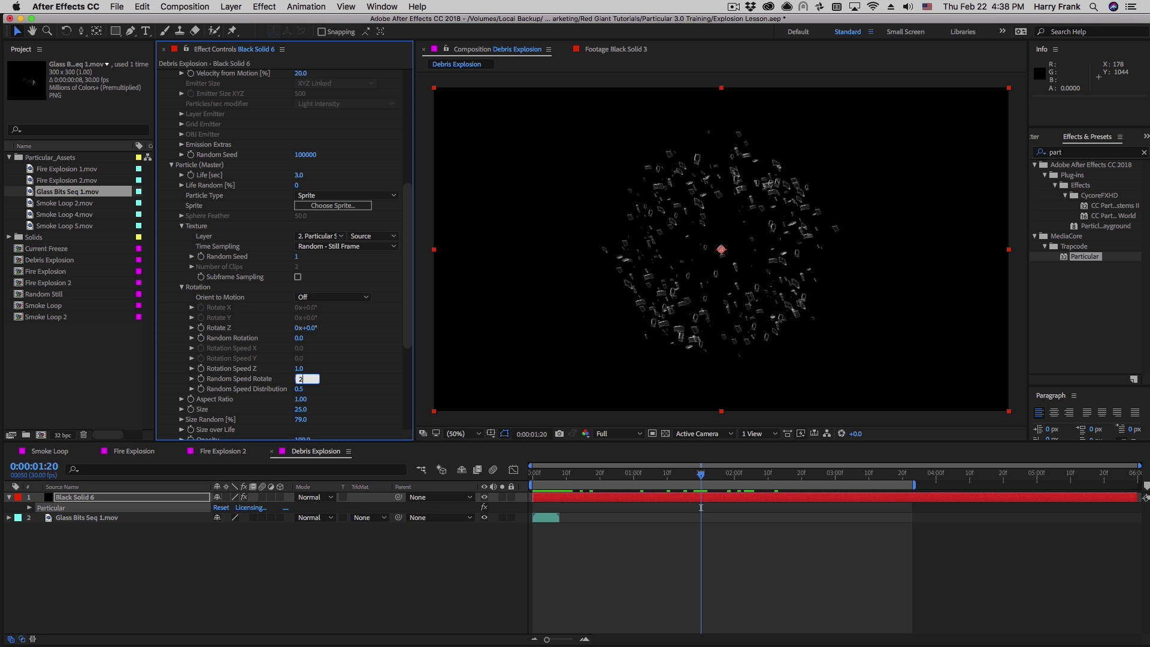
text(2.0)
key(Return)
drag(701, 475, 546, 487)
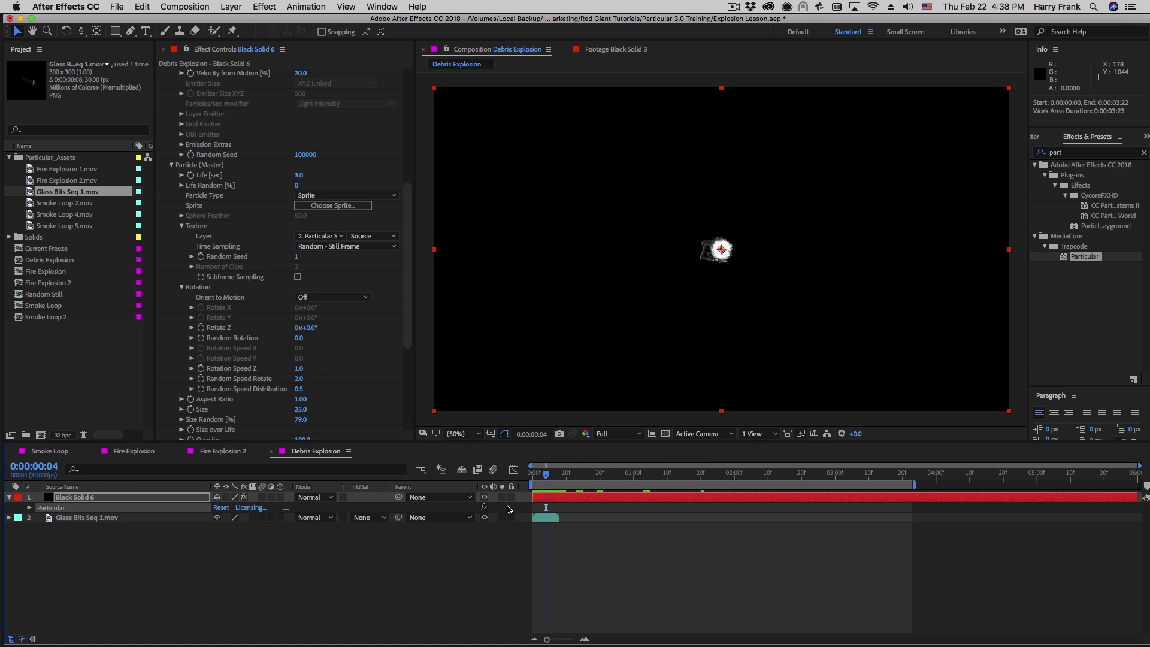
click(484, 518)
mouse_move(544, 477)
mouse_down()
mouse_move(560, 479)
mouse_move(533, 488)
mouse_up()
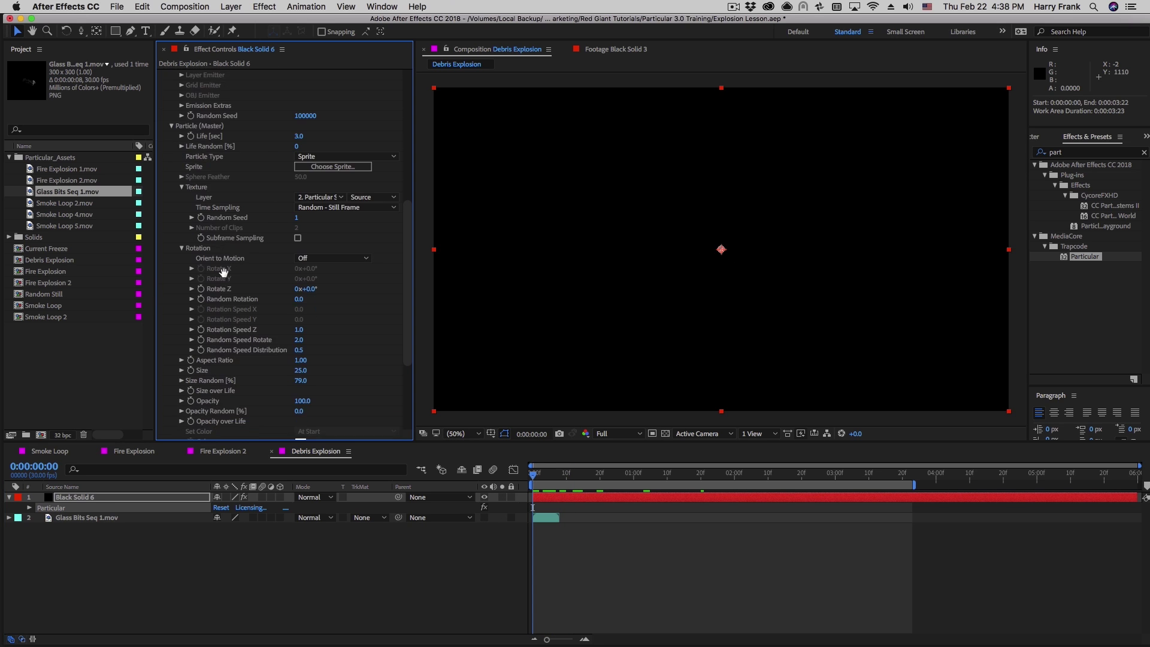
Shape the Size over Life curve to rise quickly from zero at birth to full size, and preview it
scroll(226, 366, down, 3)
click(182, 373)
scroll(229, 374, down, 3)
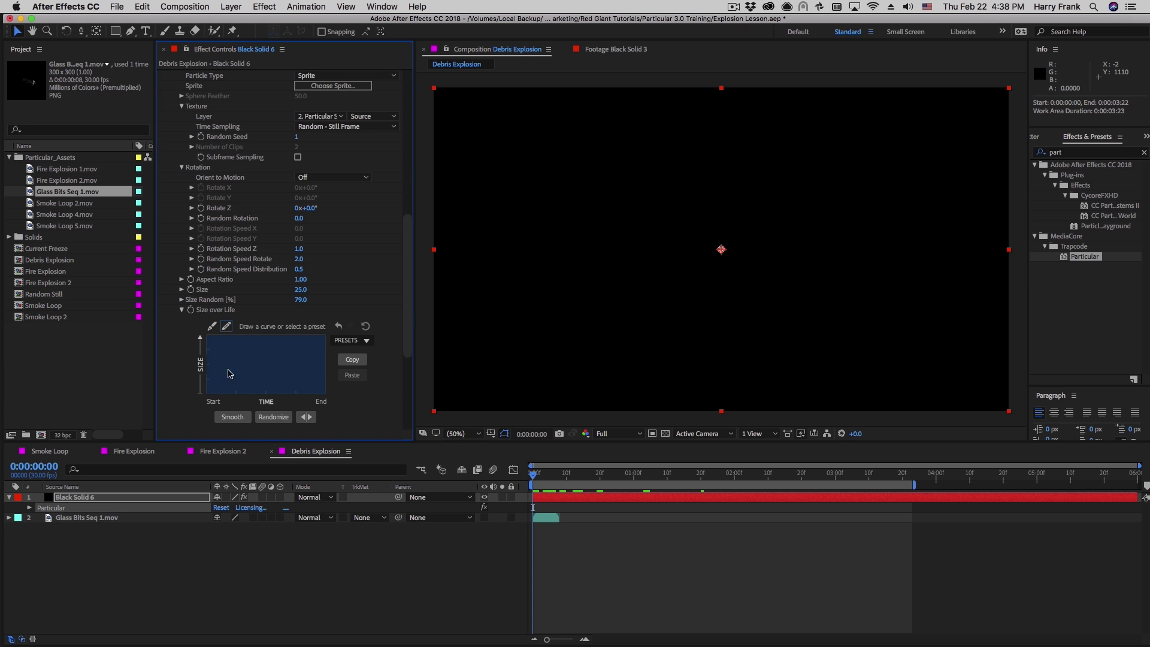
click(212, 326)
mouse_move(208, 340)
mouse_down()
mouse_move(222, 354)
mouse_move(209, 399)
mouse_up()
drag(229, 346, 218, 342)
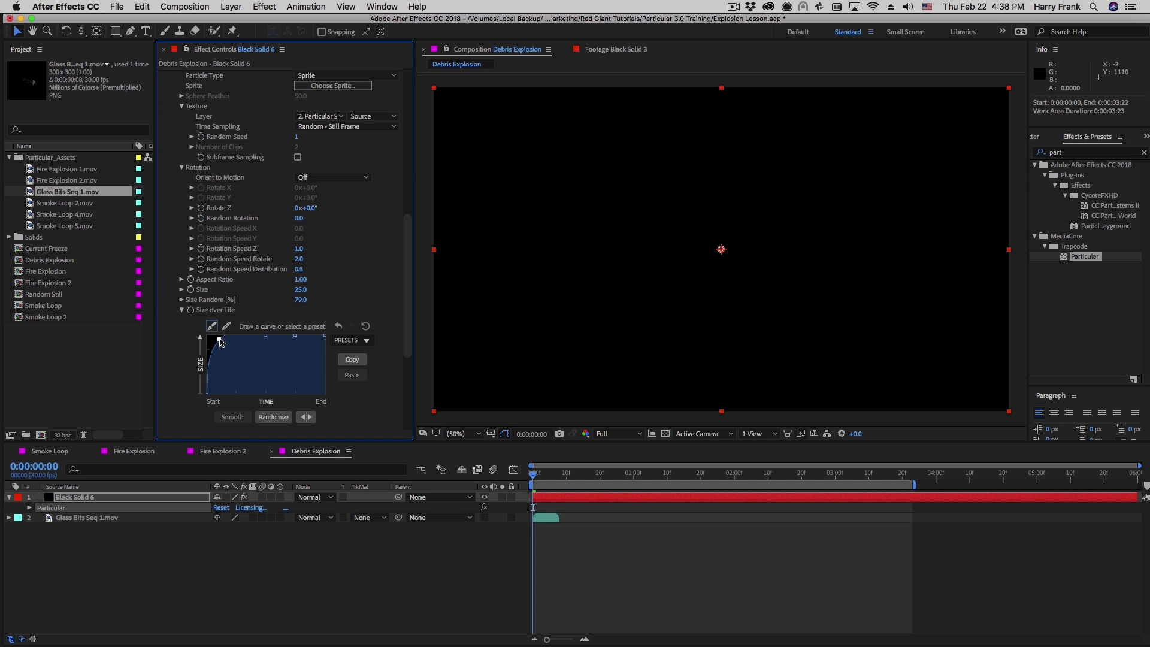
key(space)
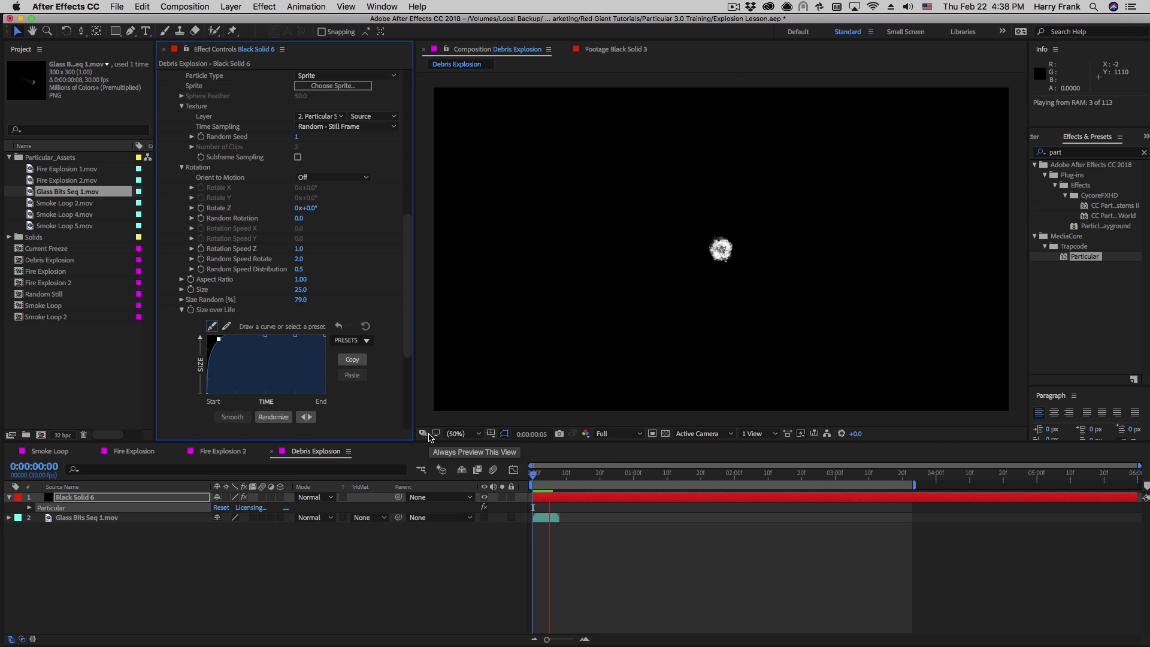
Set the emitter's Velocity Random to 65% and preview the explosion
scroll(298, 224, up, 8)
click(299, 222)
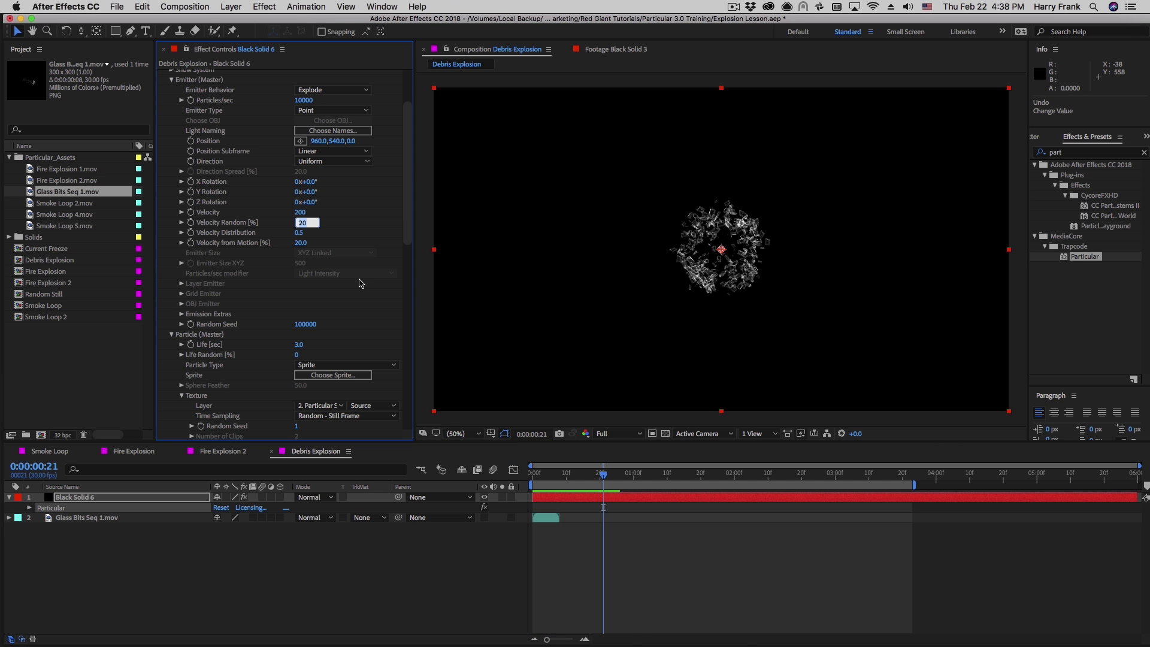
key(Return)
key(space)
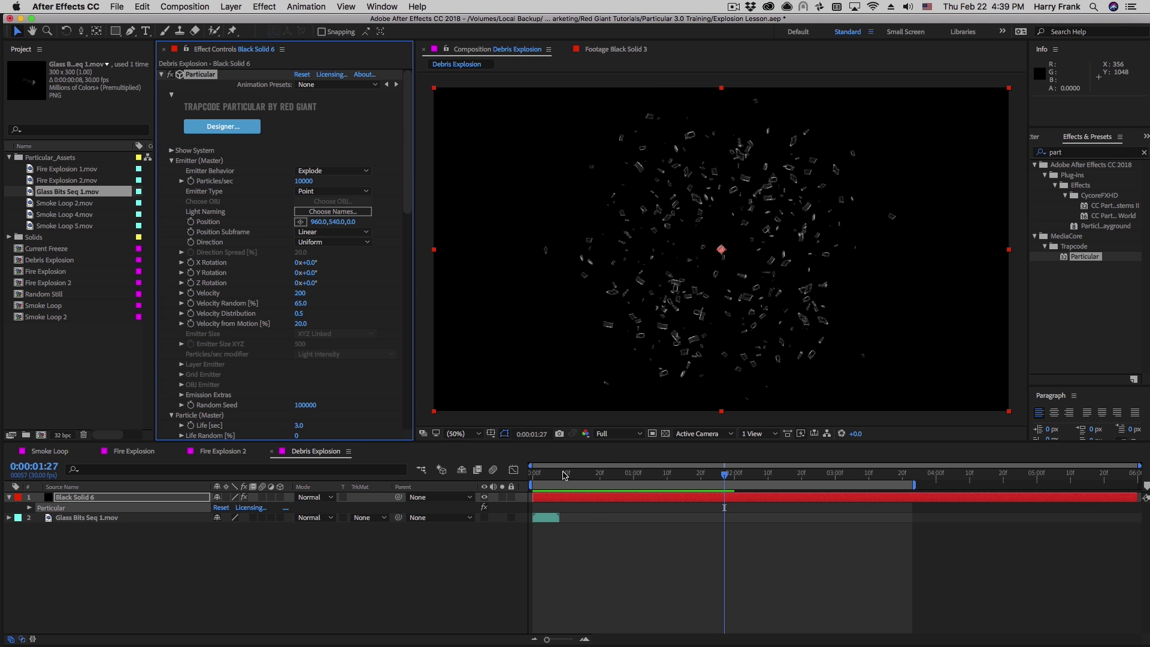
Check the debris explosion once more and open the Random Still composition at an early frame
drag(564, 475, 691, 526)
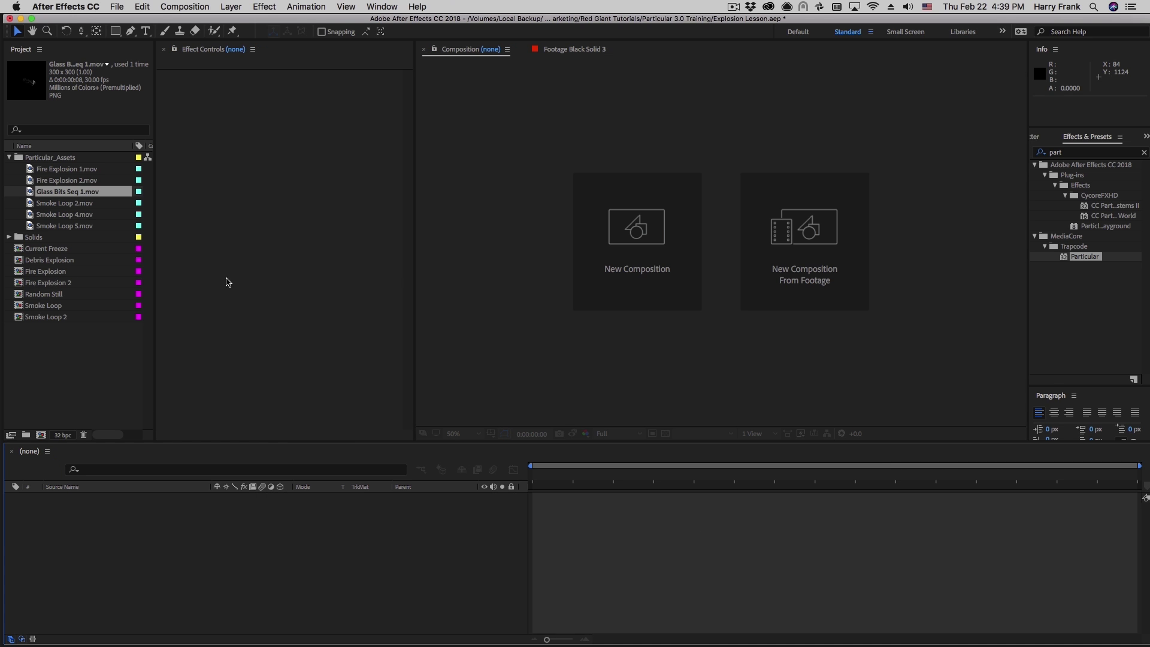
double_click(49, 294)
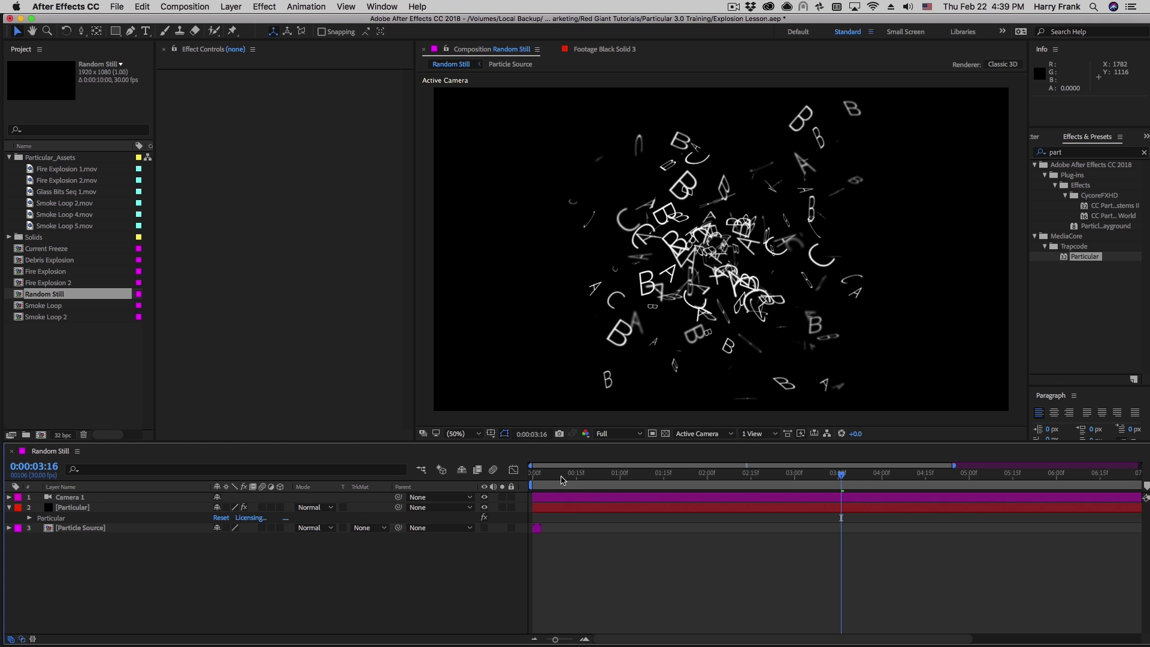
click(567, 475)
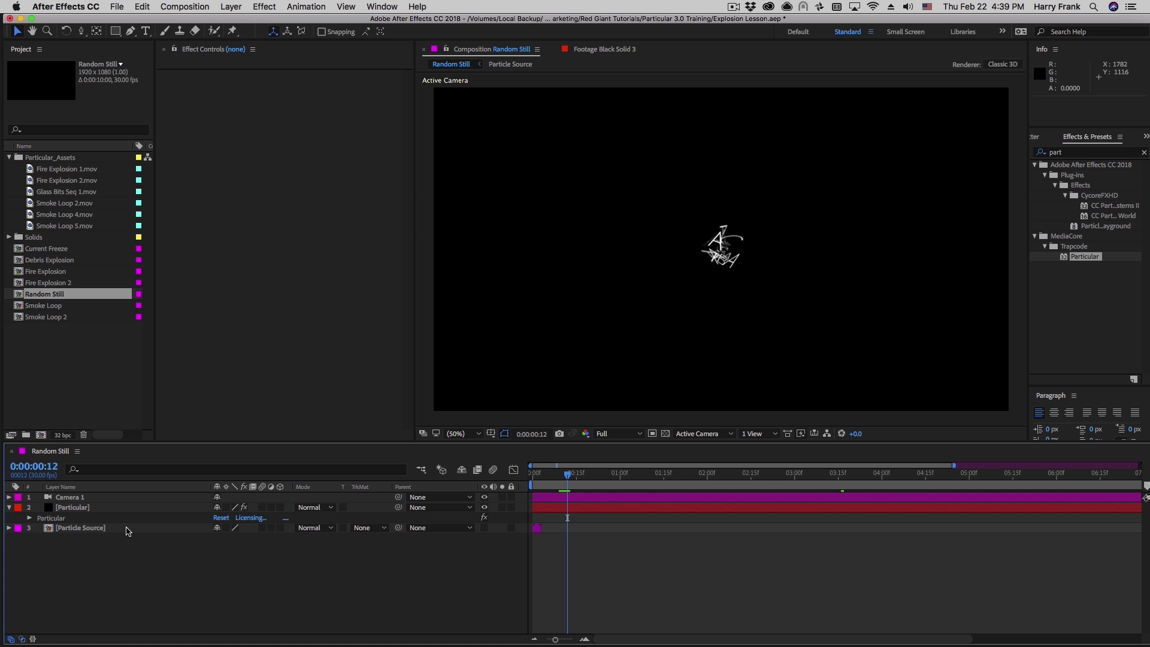
Examine the letter frames inside the Particle Source precomp, close it, and preview the Random Still animation
double_click(89, 527)
drag(578, 484, 904, 496)
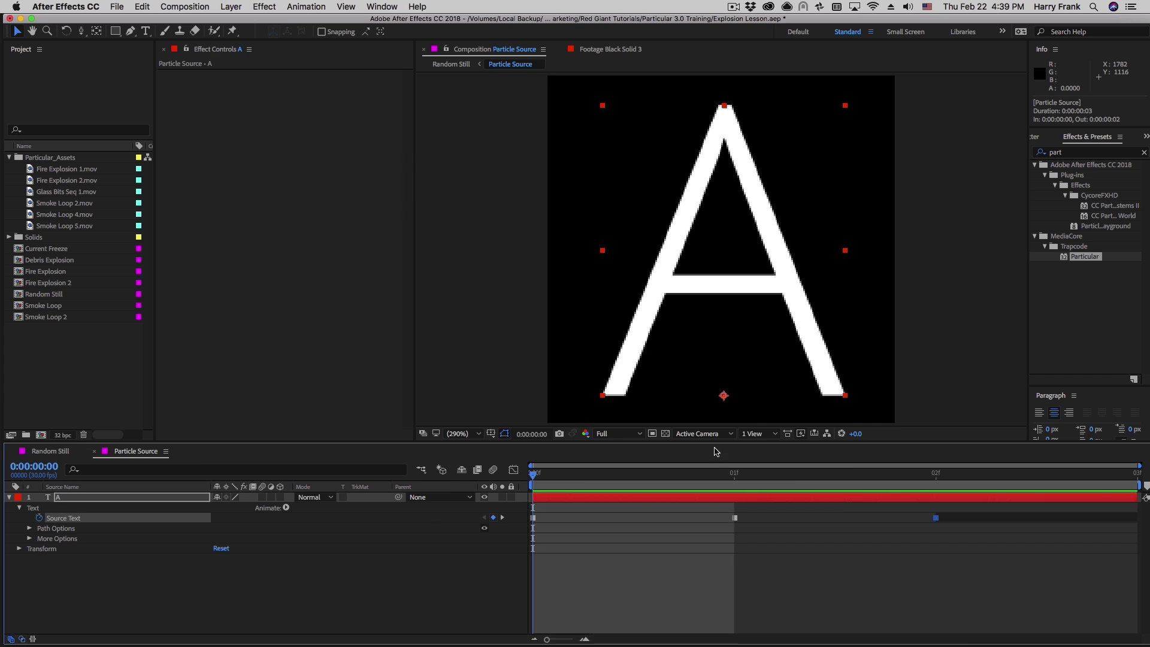
key(super+w)
drag(572, 476, 661, 503)
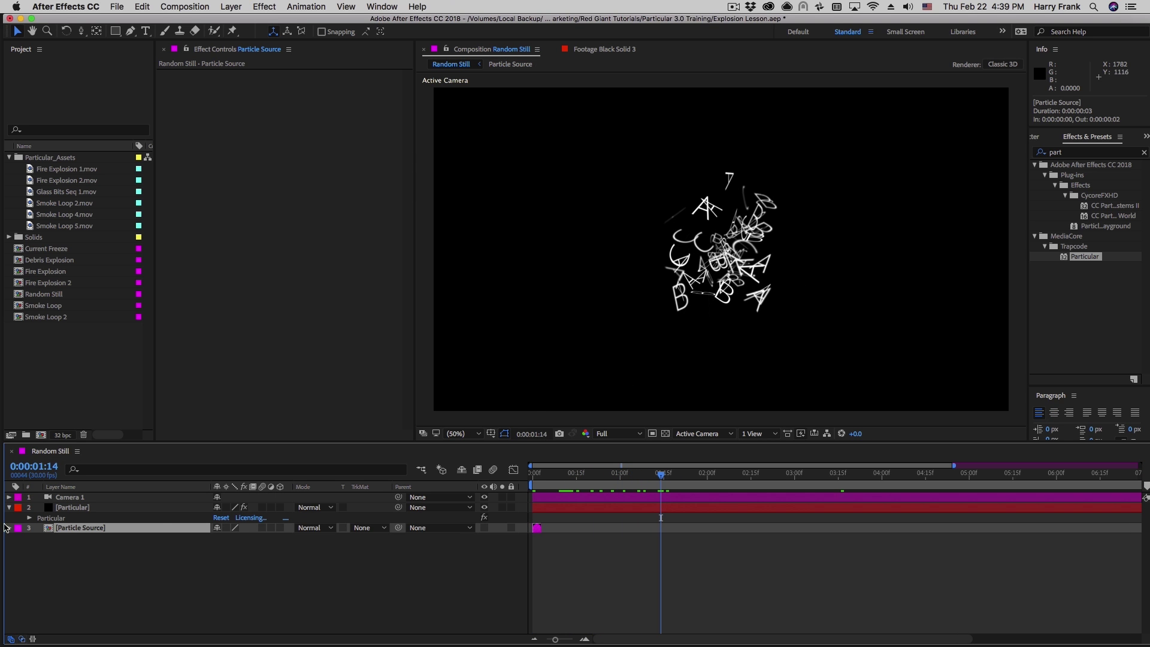
Show the Particle (Master) settings of the Particular layer with the emitter settings collapsed
click(660, 508)
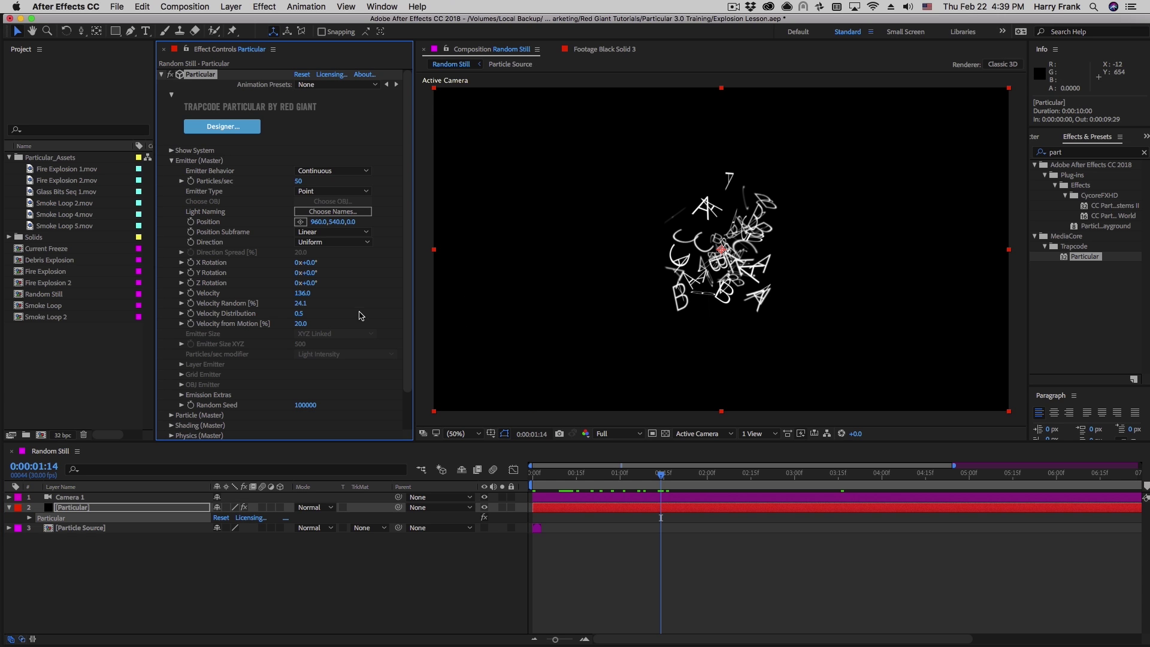
drag(339, 261, 339, 219)
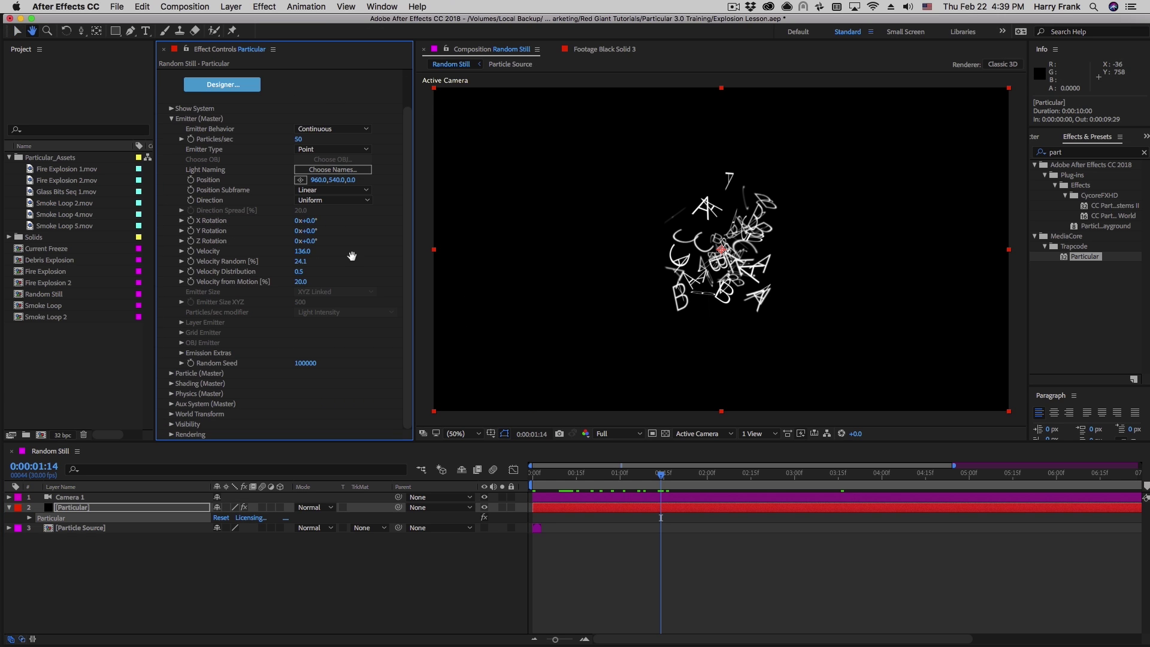
key(v)
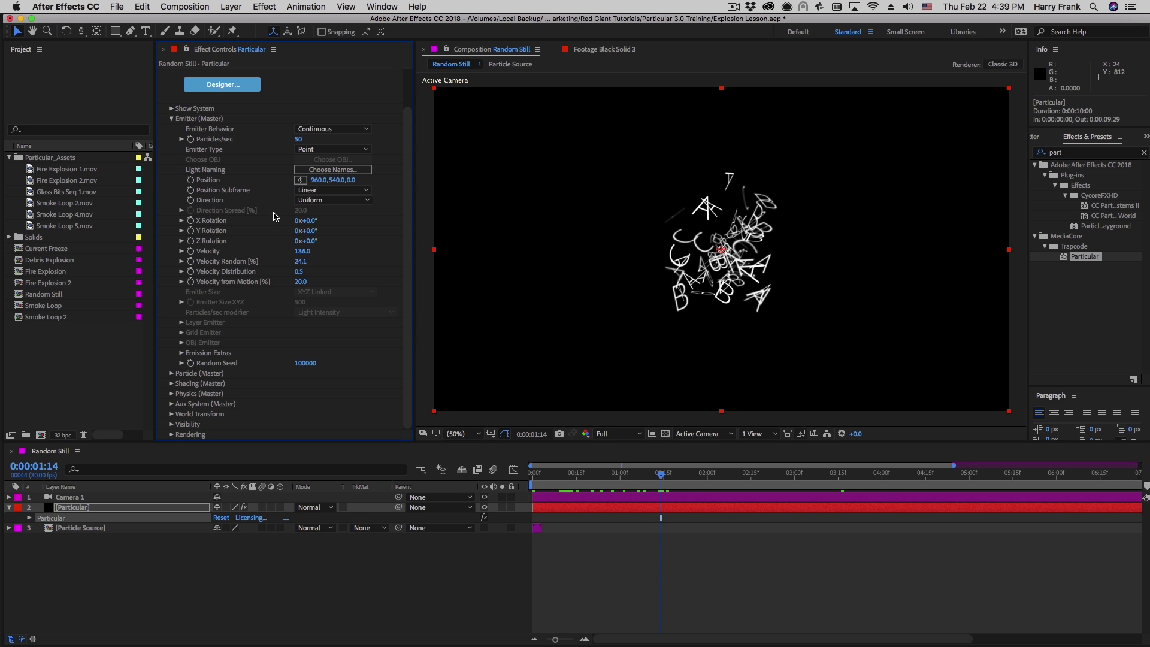
click(172, 119)
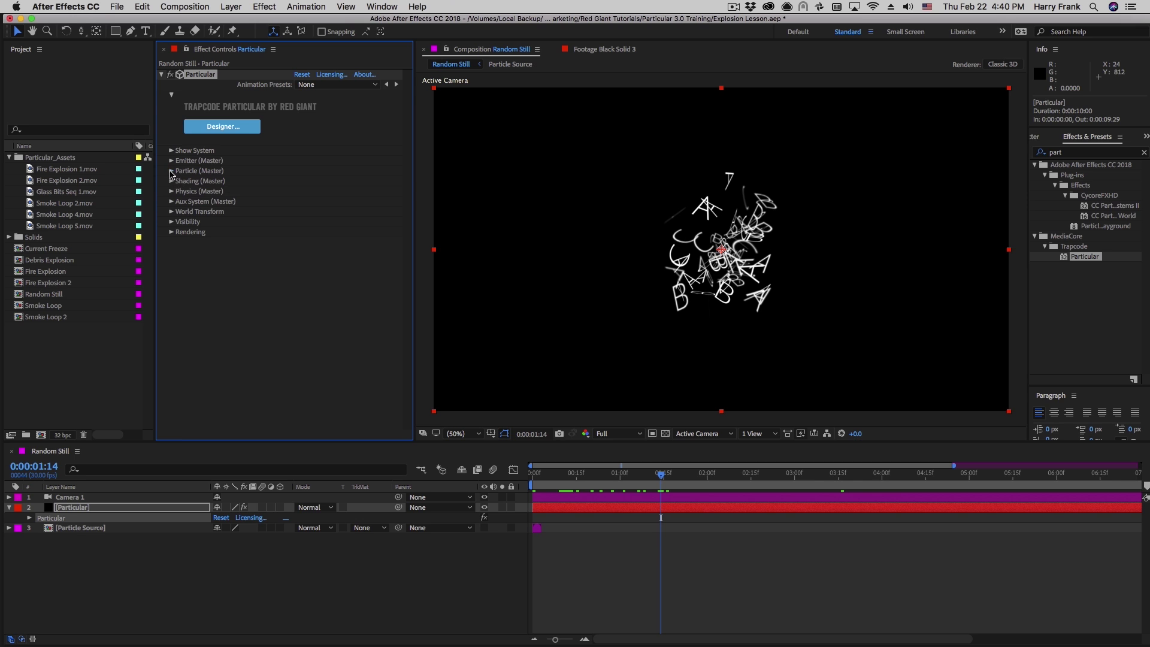
click(172, 171)
scroll(331, 156, up, 3)
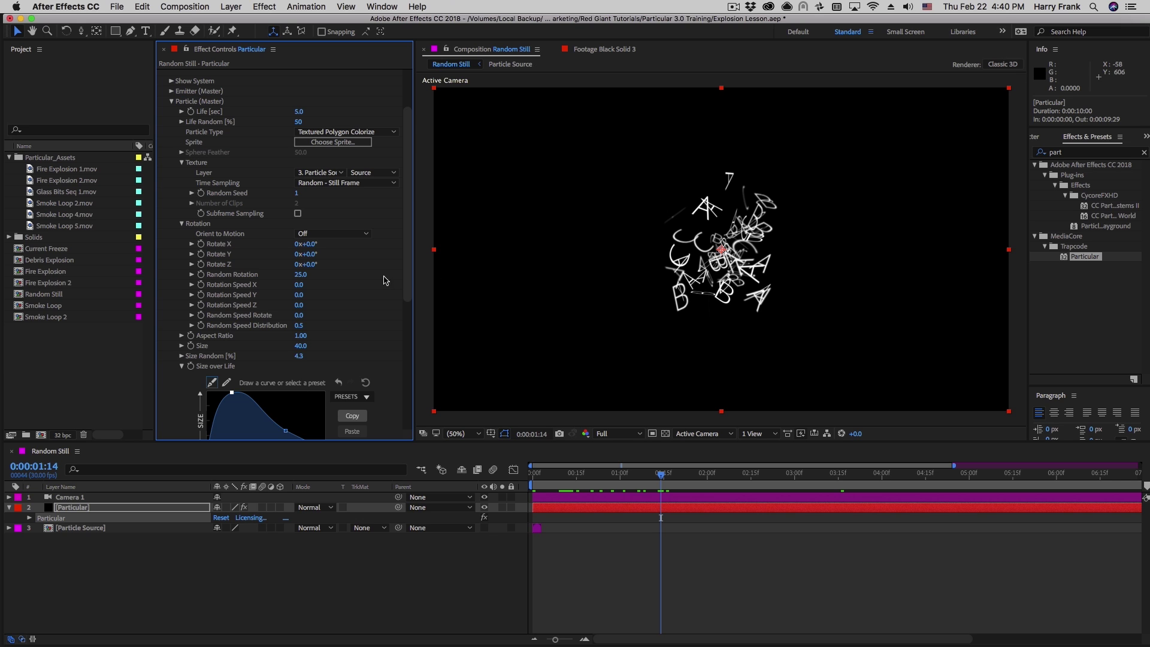
Try the Sprite Colorize particle type on the letters and restore Textured Polygon Colorize
click(325, 132)
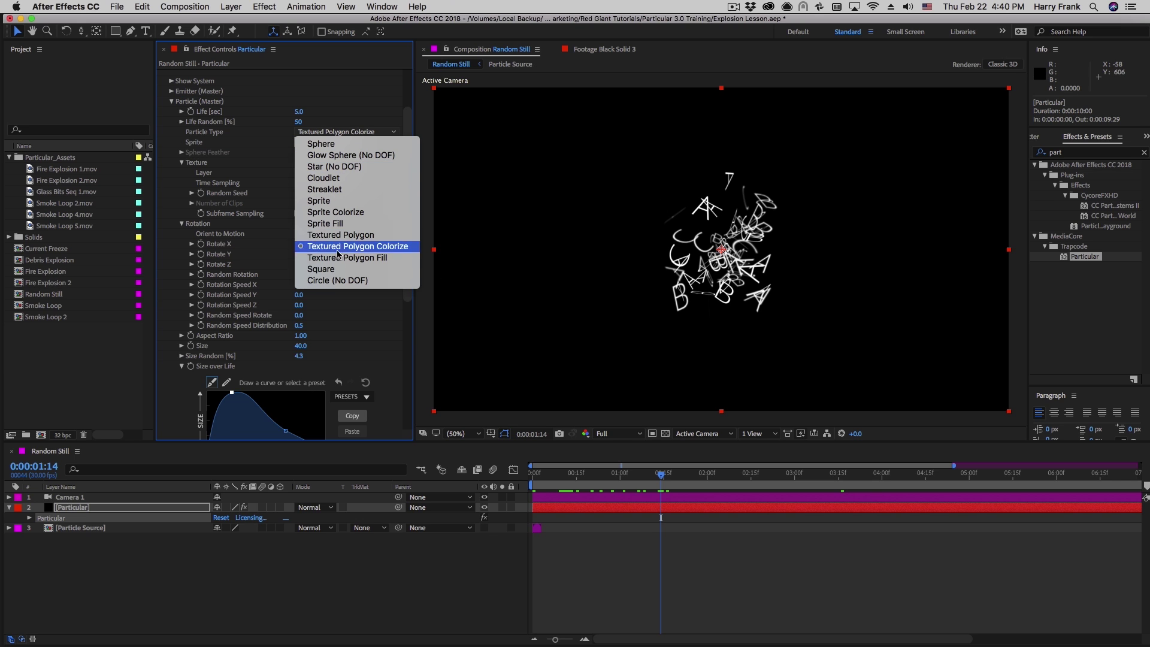
click(363, 212)
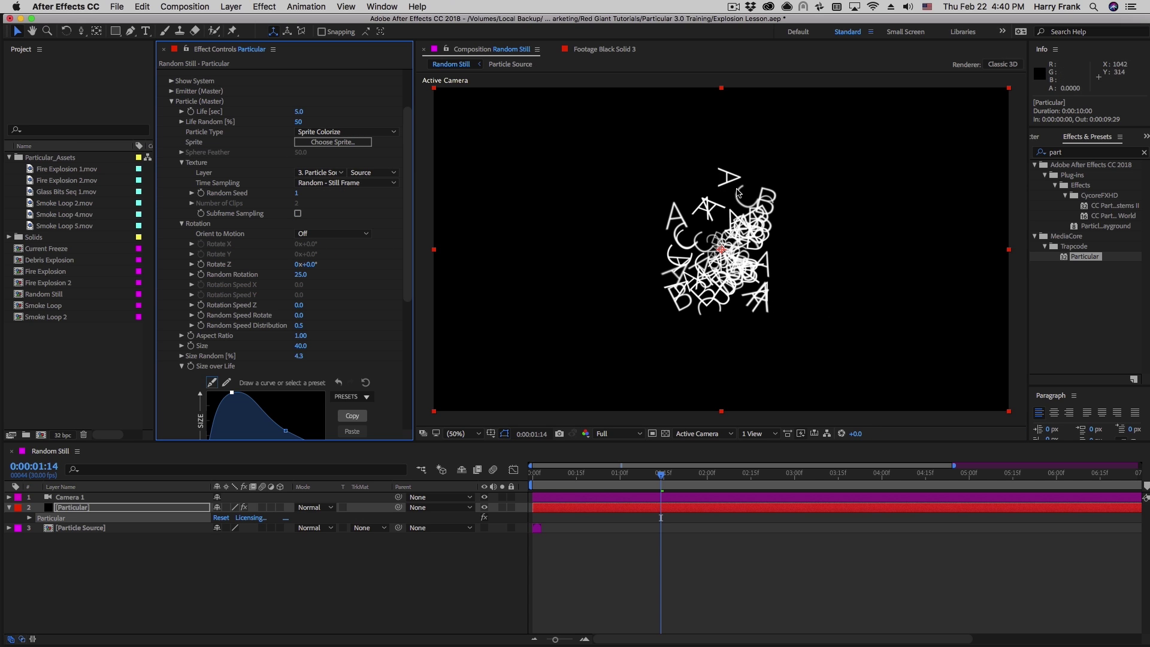
click(342, 133)
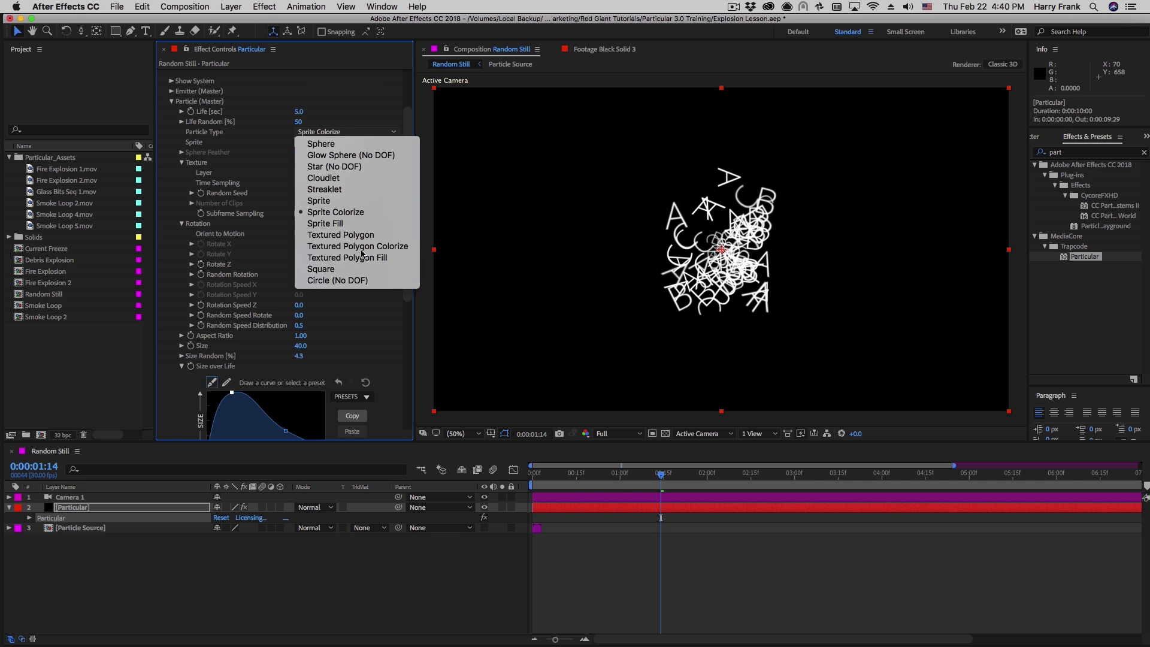
click(362, 247)
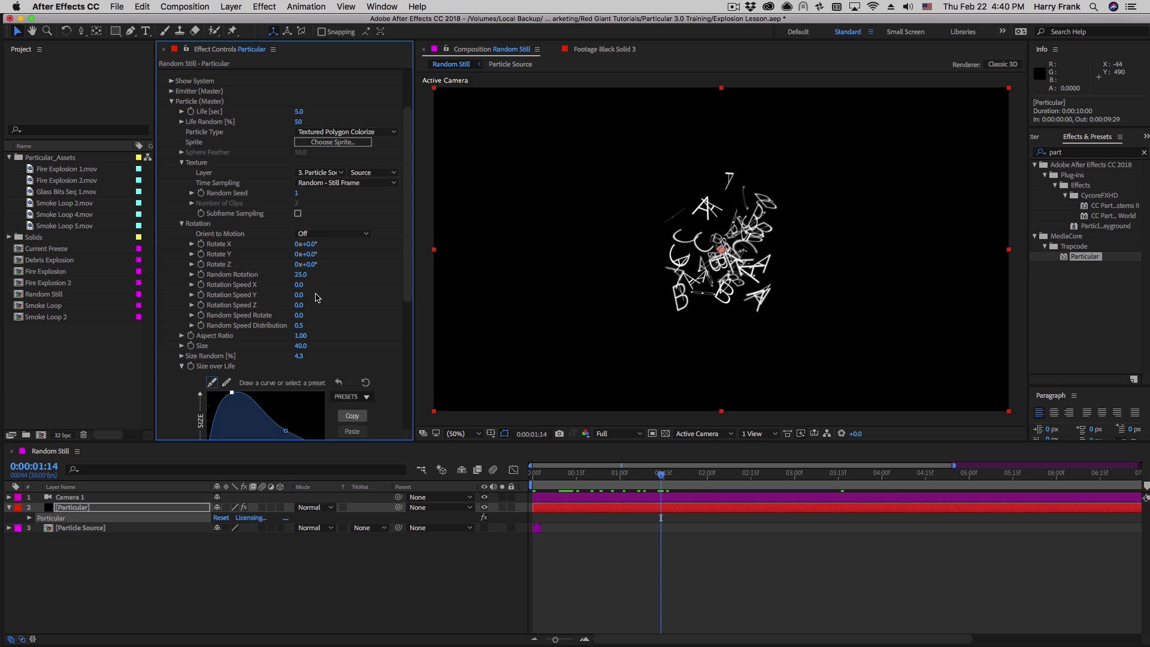
Set the letter particles' Random Rotation to 19.0
drag(287, 273, 313, 299)
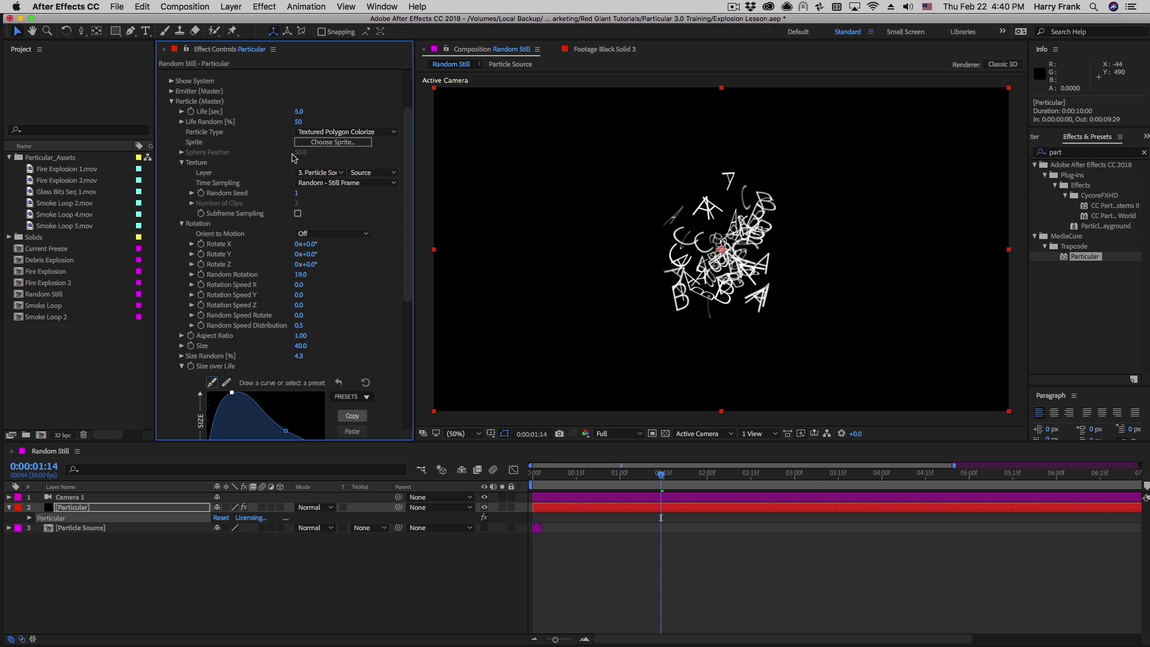
scroll(307, 180, down, 6)
scroll(307, 74, up, 2)
scroll(307, 75, up, 5)
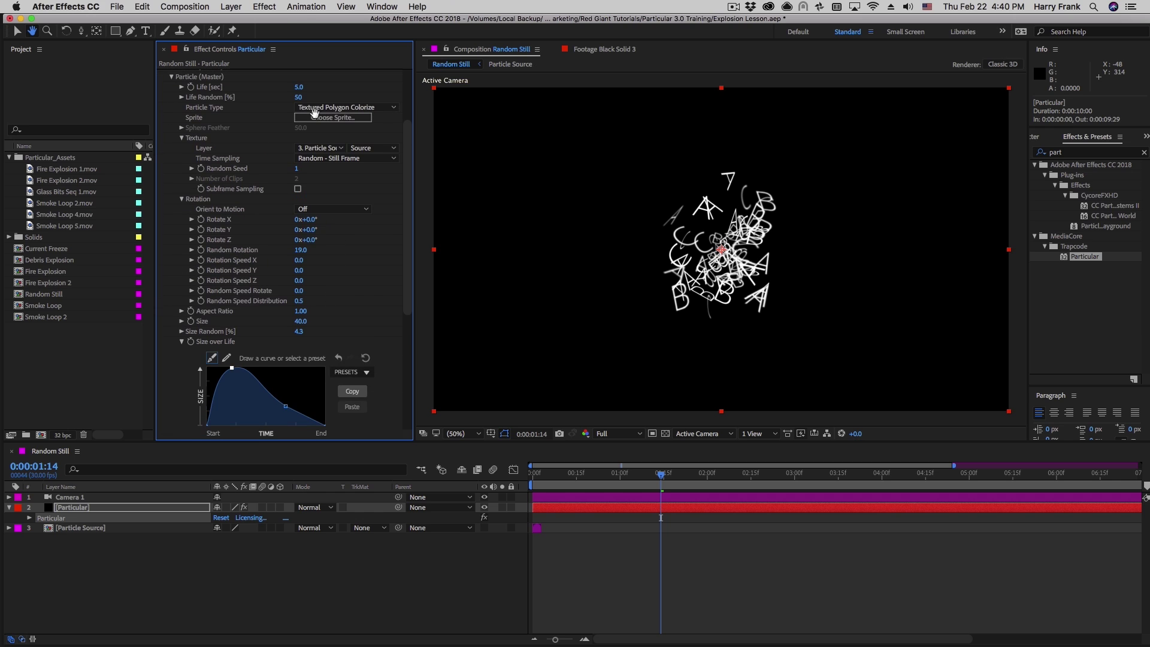
Set the particle color to Random from Gradient and apply the cyan-to-blue Color over Life preset
scroll(318, 234, down, 3)
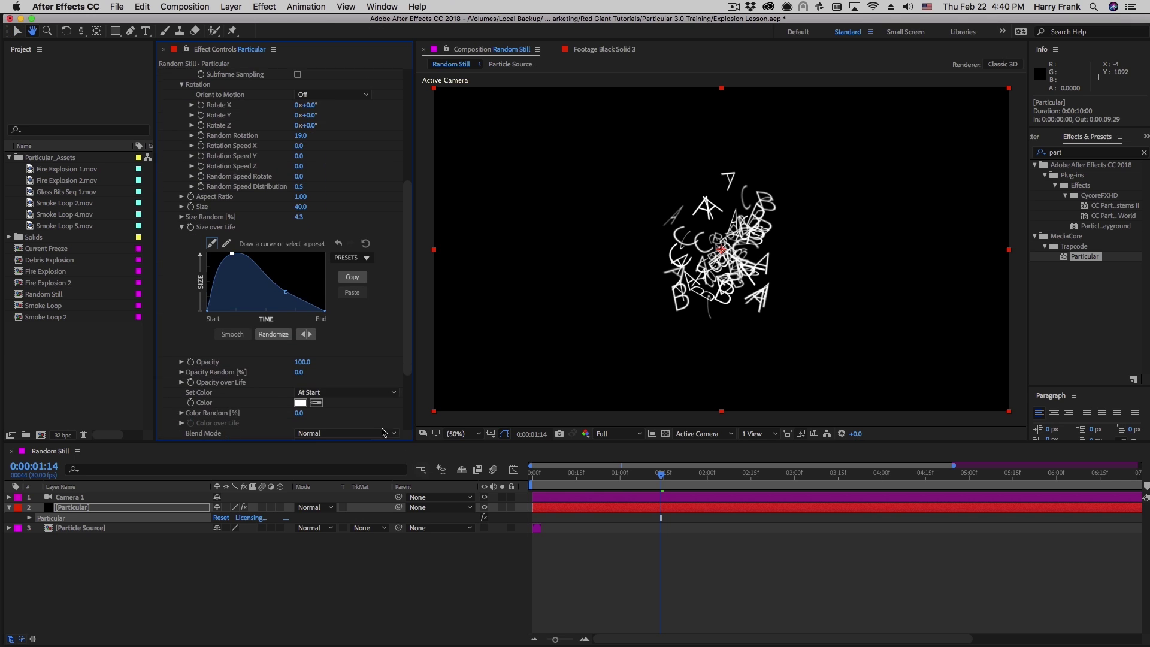
scroll(319, 363, down, 3)
click(328, 292)
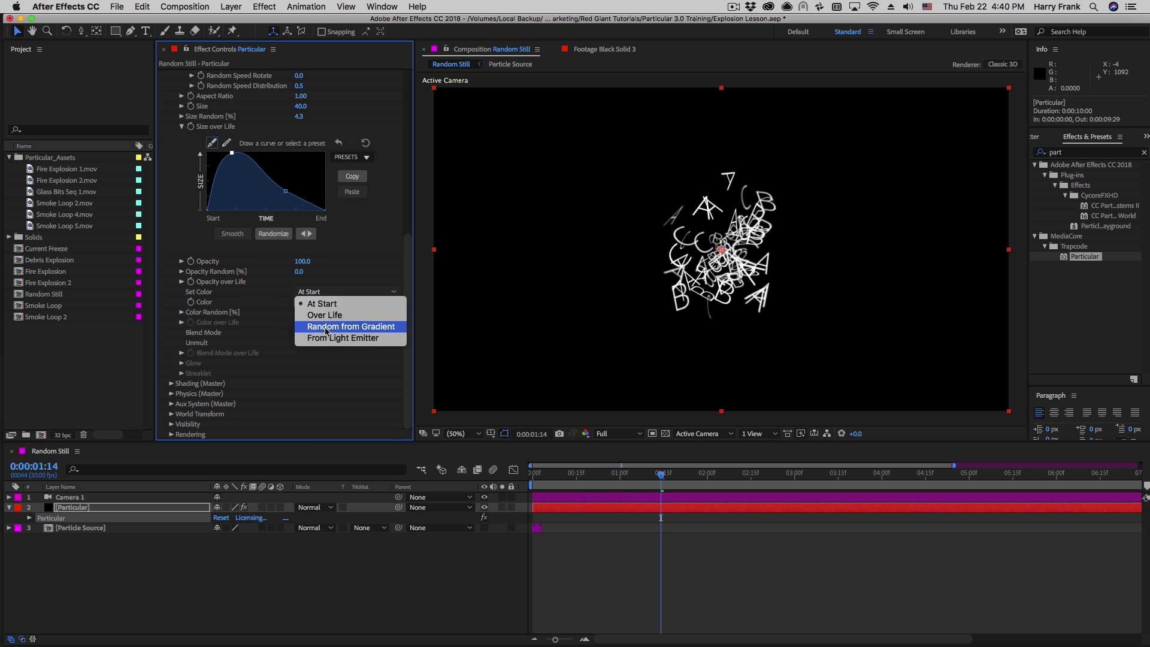
click(327, 328)
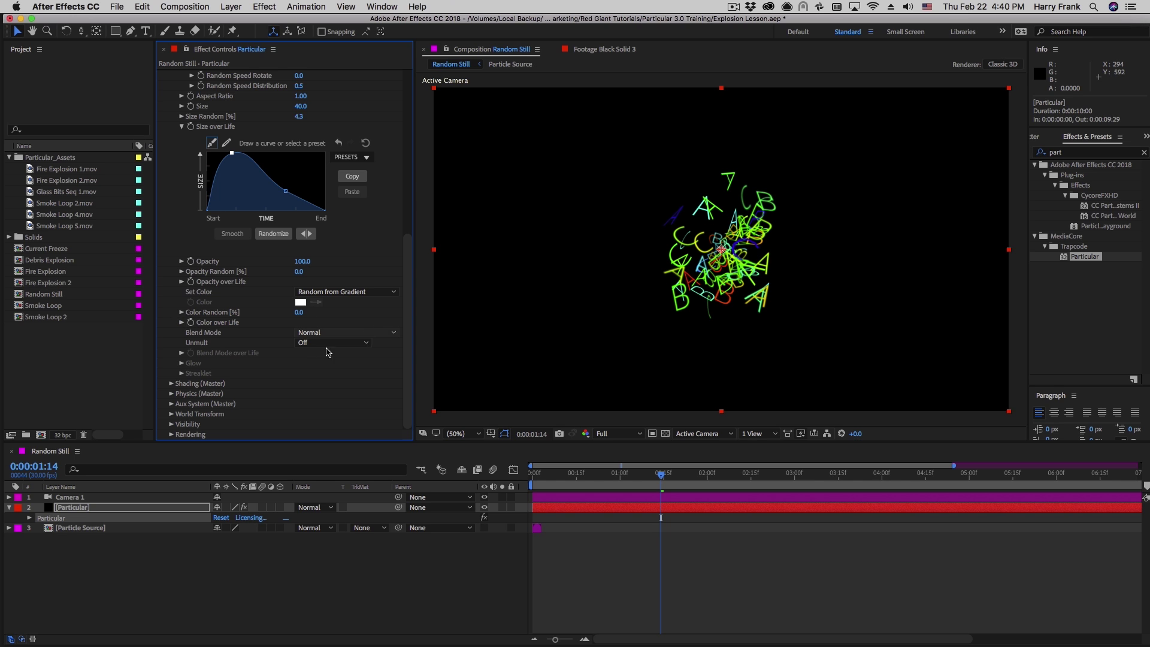
click(183, 324)
click(350, 357)
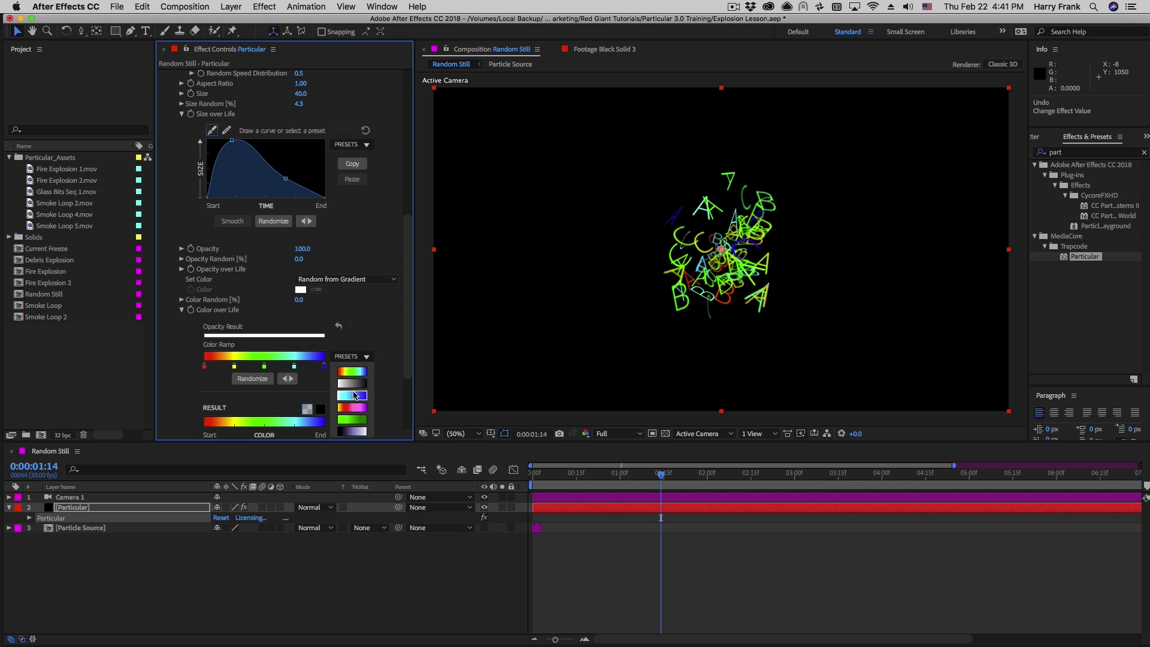
click(359, 401)
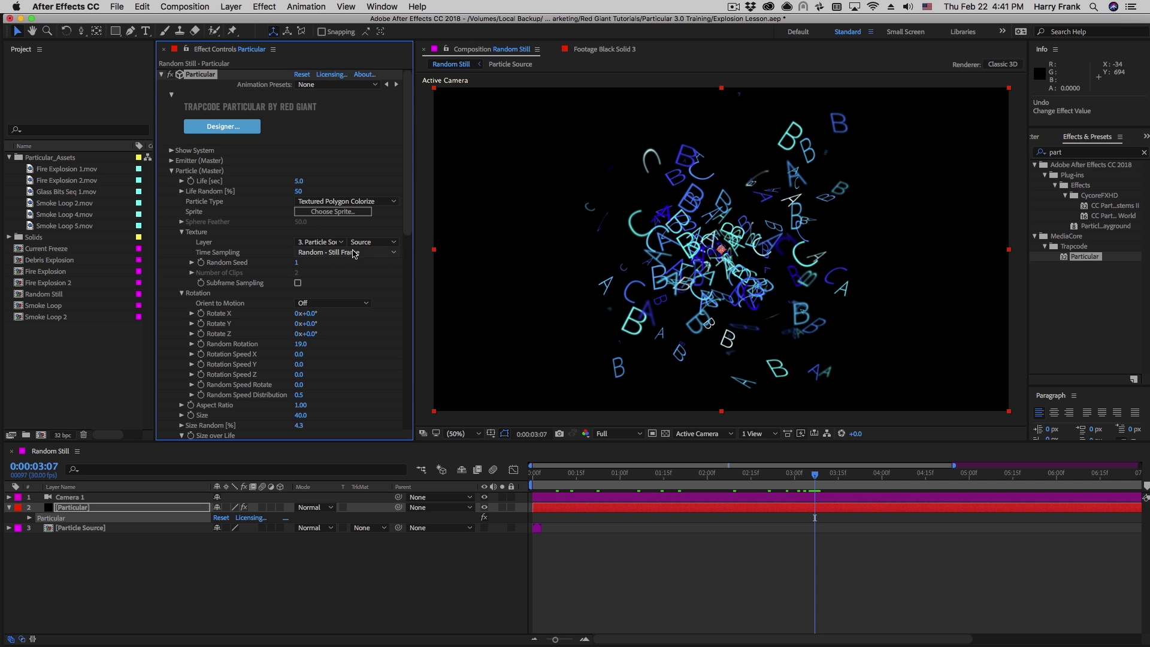
Review the texture's Time Sampling options without changing them and preview the colored letters over time
click(355, 253)
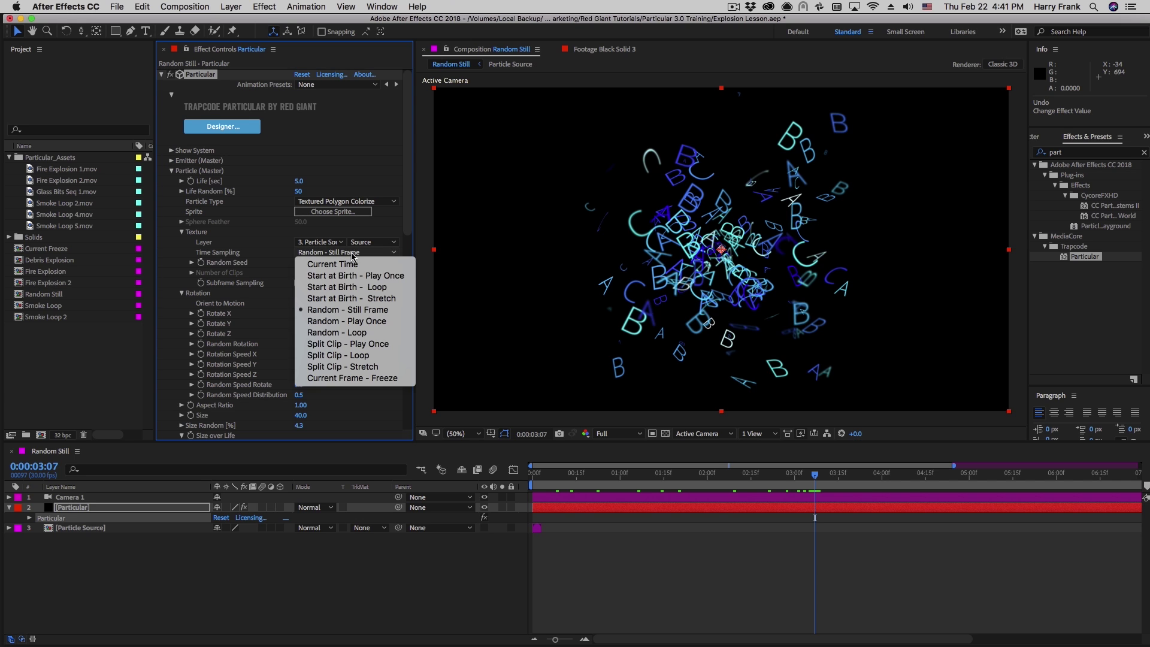
click(632, 421)
drag(553, 480, 745, 512)
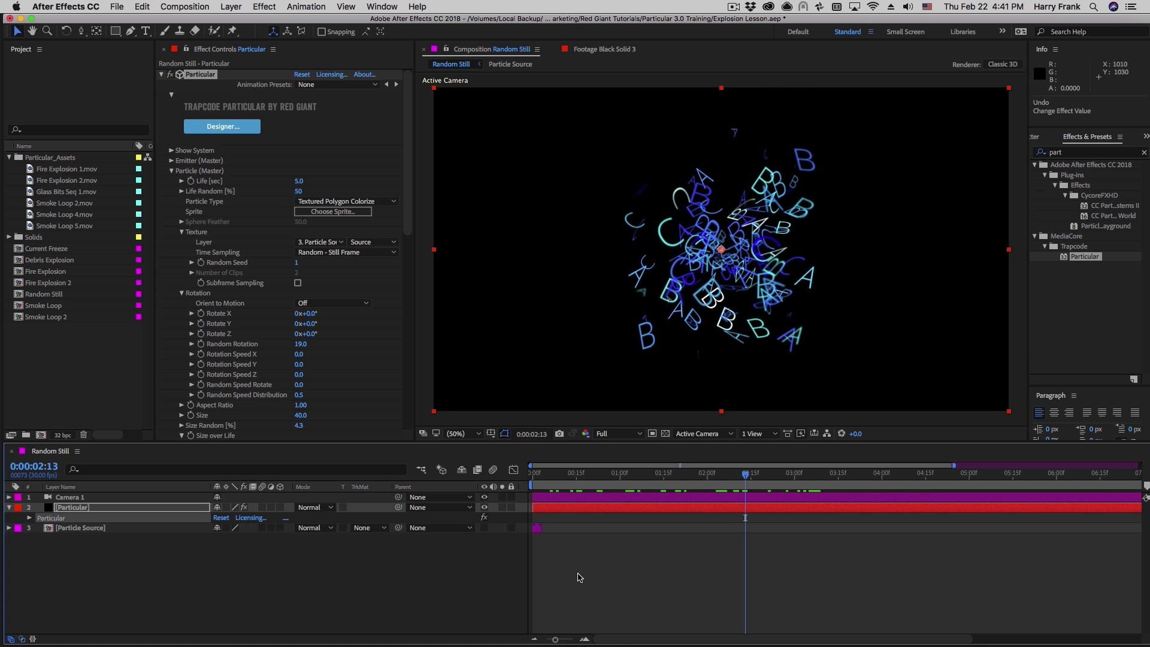
drag(575, 482, 646, 485)
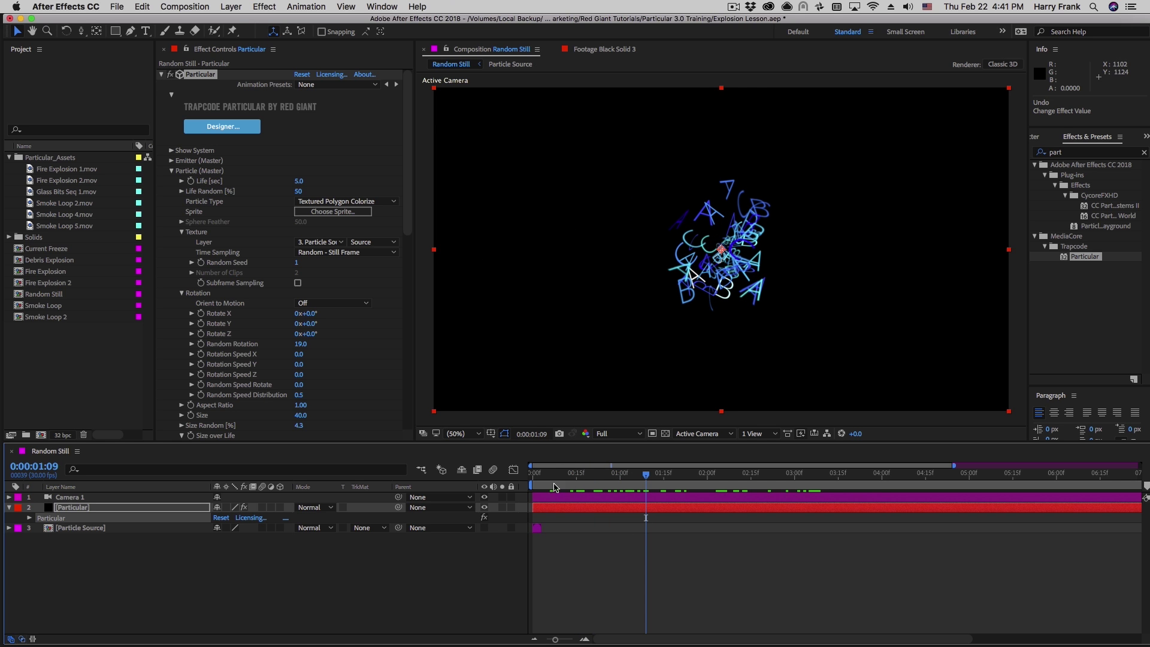
drag(555, 487, 836, 486)
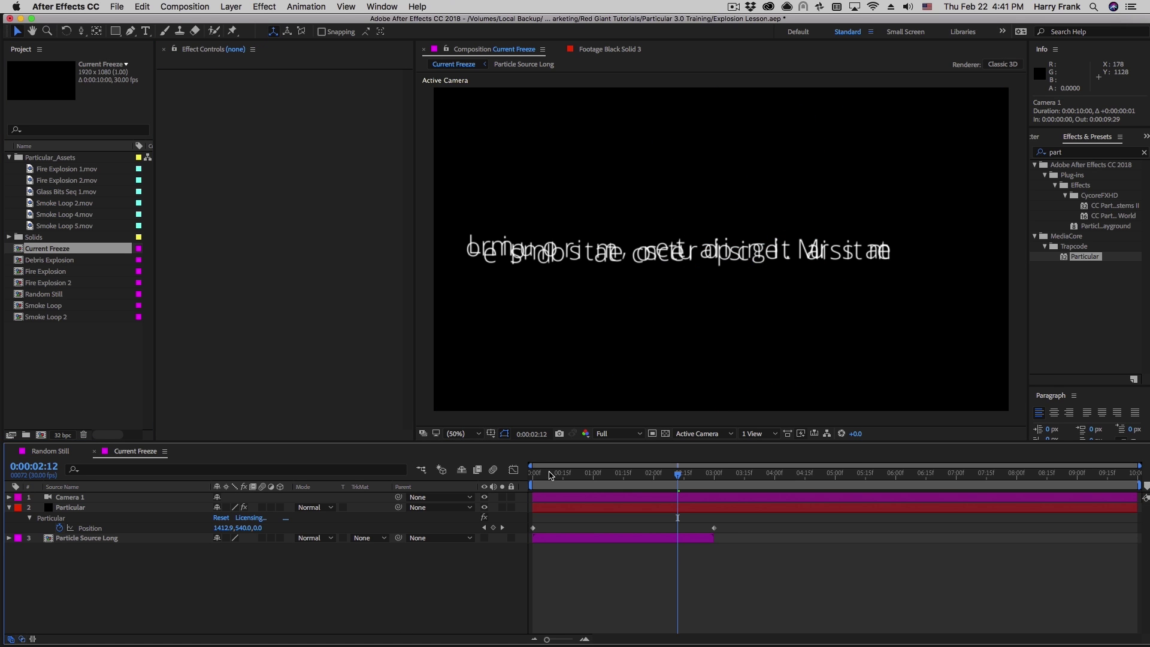
Preview the Current Freeze composition and open its Particle Source Long precomp
drag(550, 475, 799, 475)
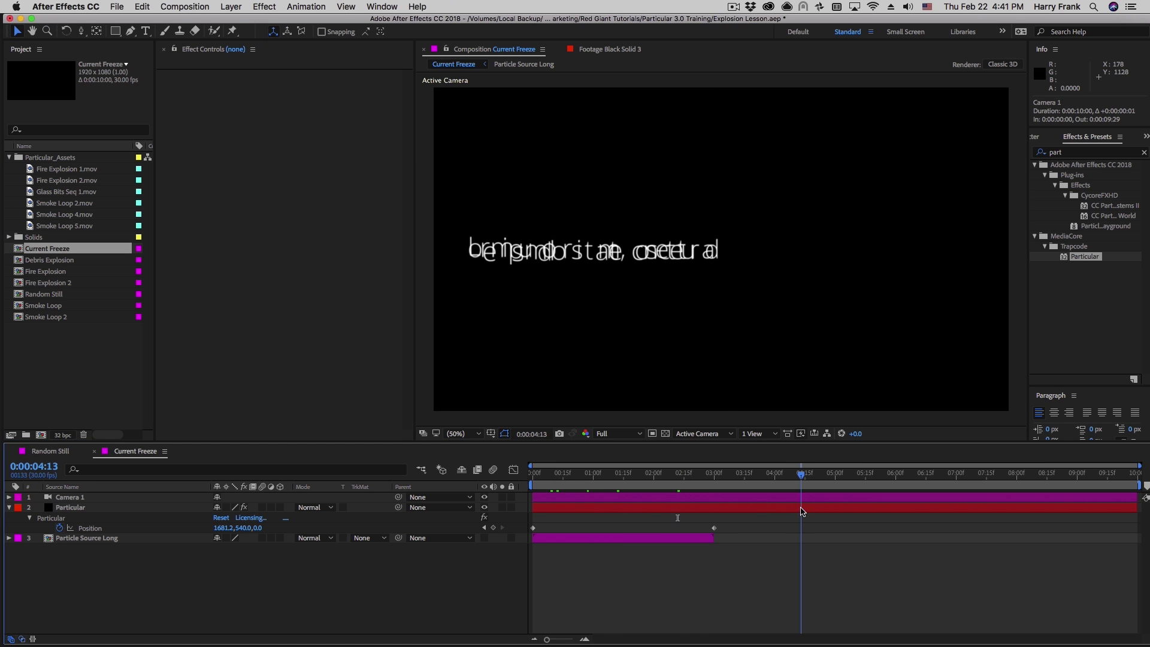
click(99, 540)
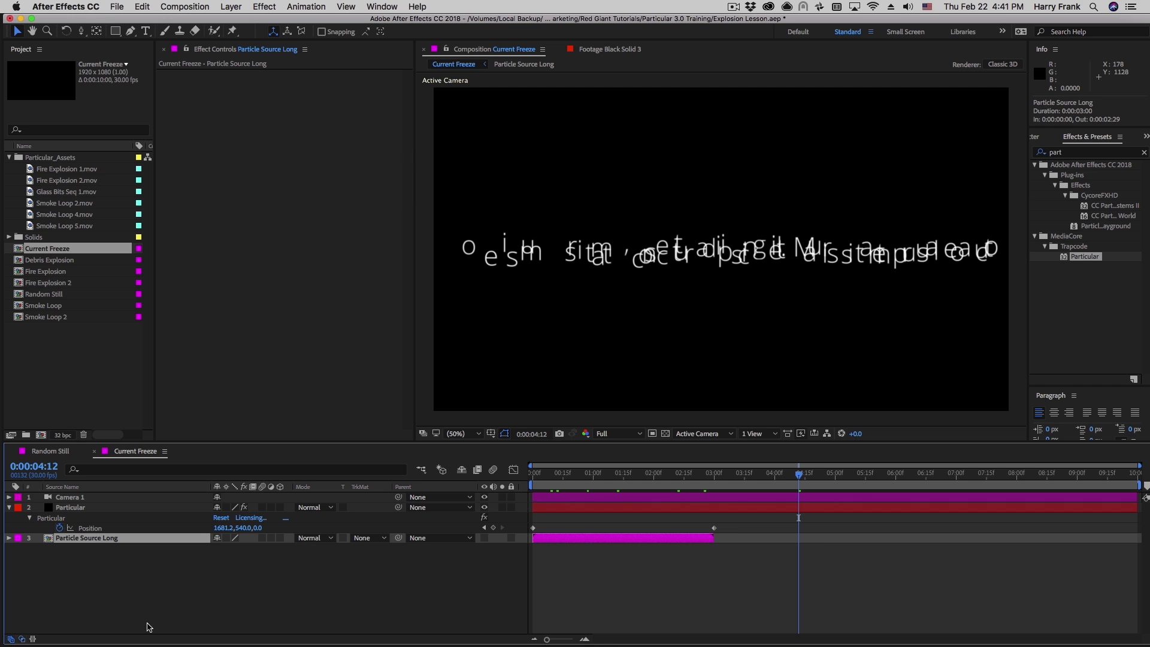
double_click(108, 540)
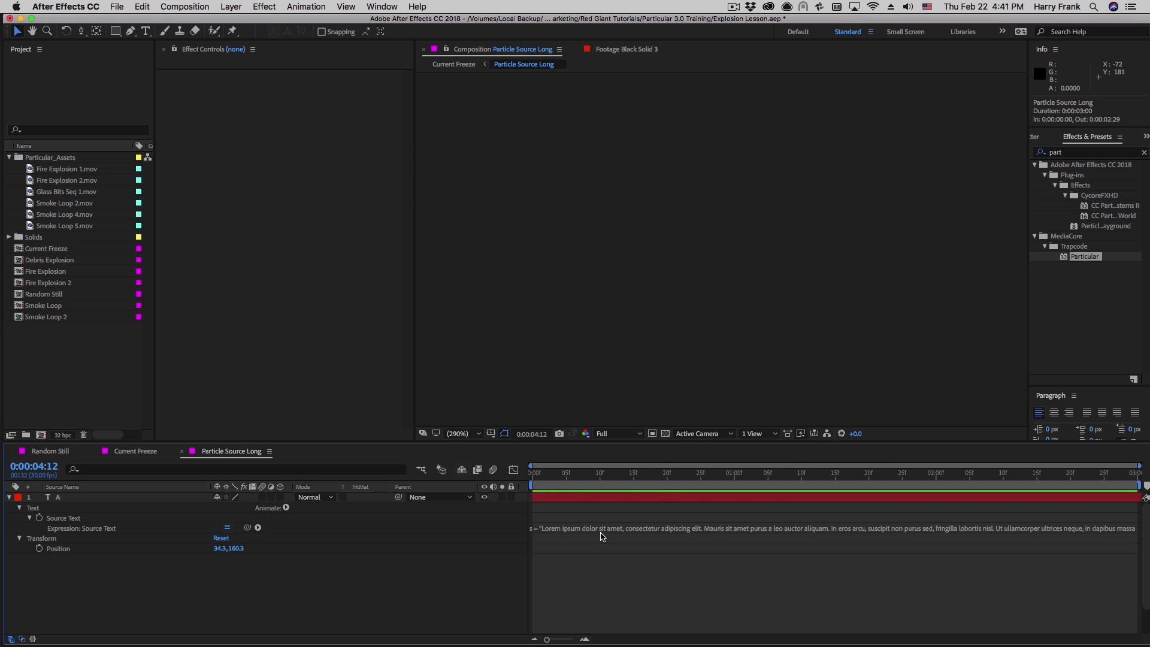
Examine the Particle Source Long text frame by frame to see how its letters change, and close the precomp
drag(563, 473, 628, 517)
click(624, 504)
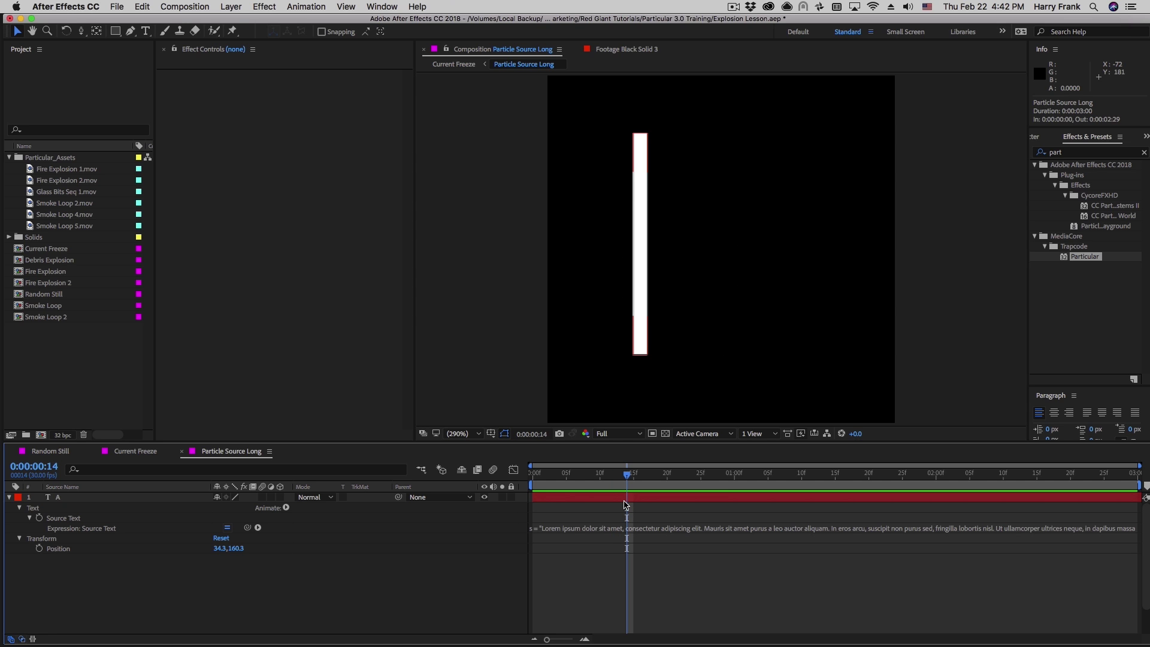
key(Page_Down)
key(Page_Down)
key(Page_Down)
key(Page_Down)
key(Page_Down)
key(Page_Down)
key(Page_Down)
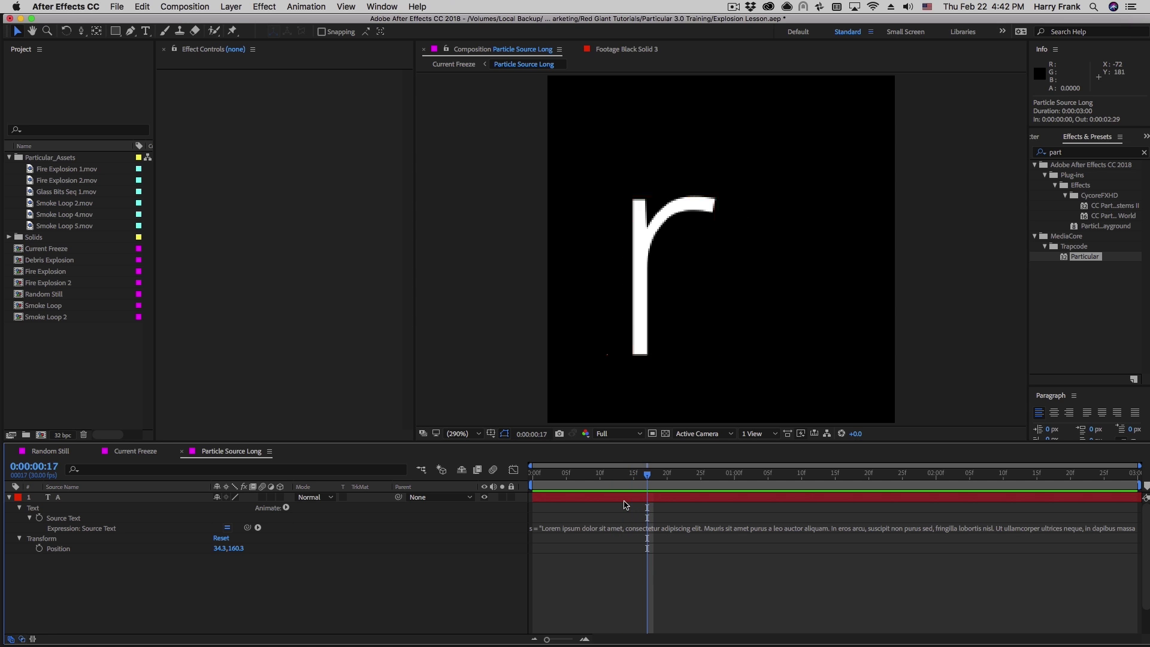
key(Page_Down)
key(Page_Down)
key(Page_Down)
key(Page_Down)
key(Page_Down)
key(Page_Down)
key(Page_Down)
key(Page_Down)
key(Page_Down)
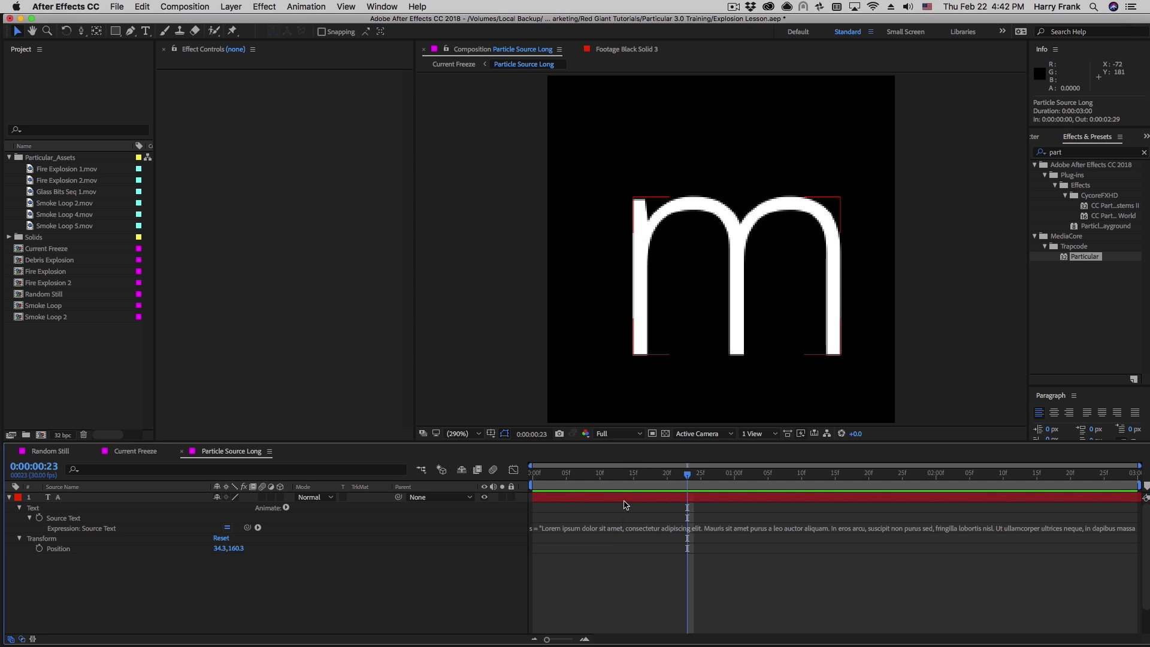
key(Page_Down)
key(Page_Down)
key(Page_Down)
key(Page_Down)
key(Page_Down)
key(Page_Down)
key(Page_Down)
key(Page_Down)
key(Page_Down)
key(Page_Down)
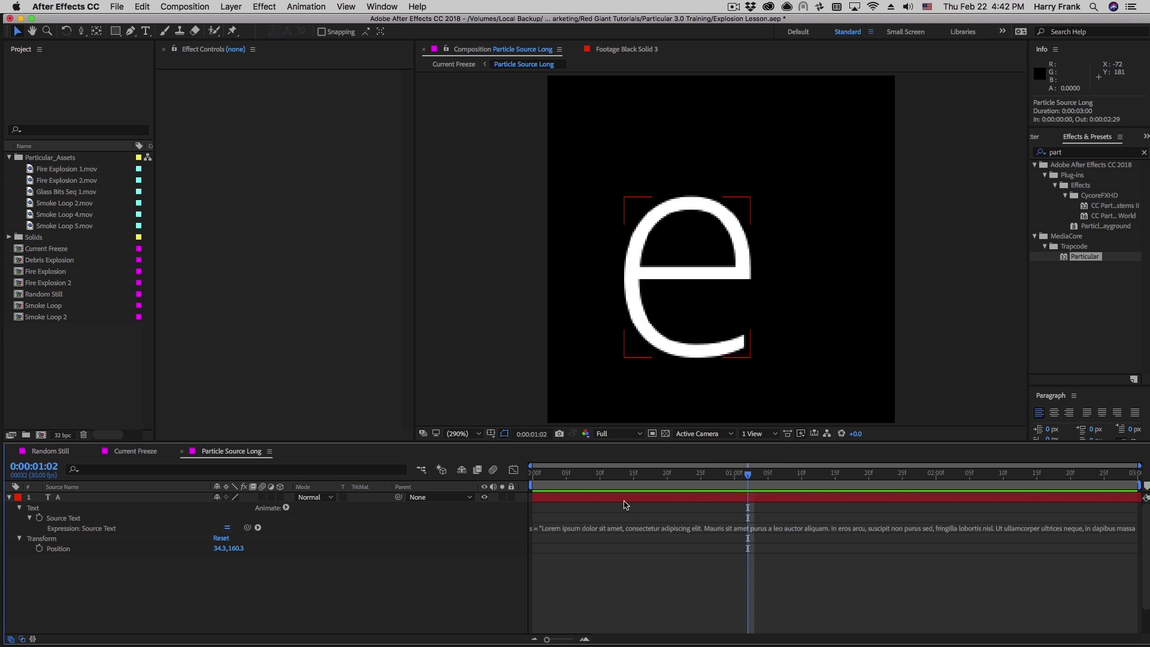
key(Page_Down)
key(Page_Down)
key(Page_Down)
key(Page_Down)
key(Page_Down)
key(Page_Down)
key(Page_Down)
key(Page_Down)
key(Page_Down)
key(Page_Down)
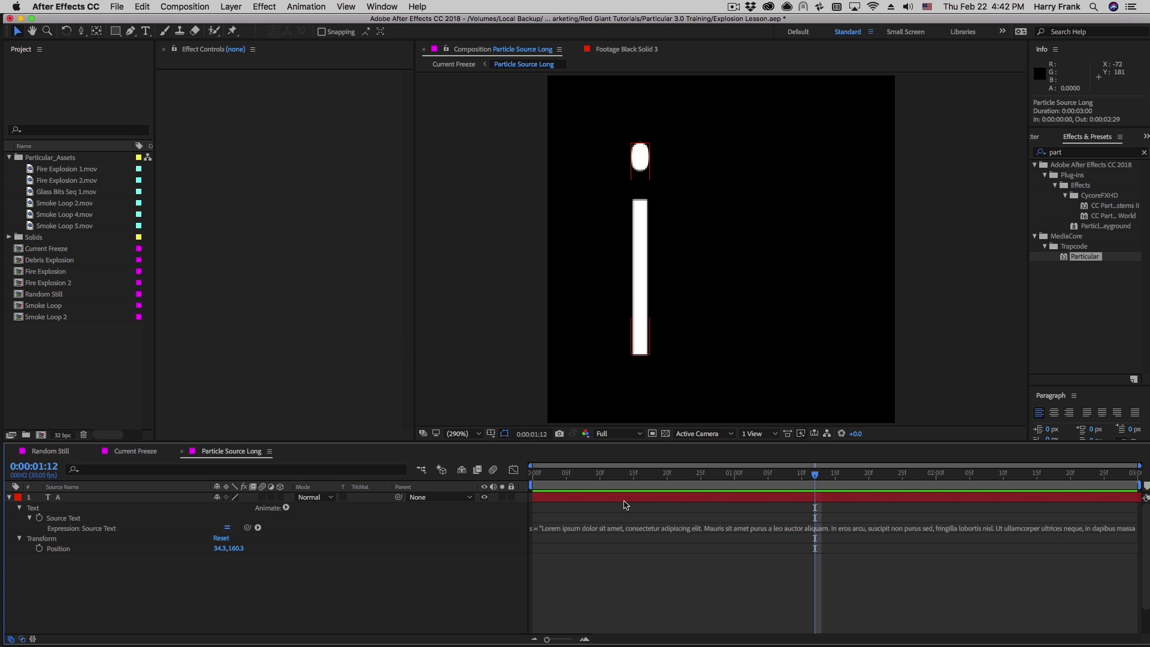
key(super+w)
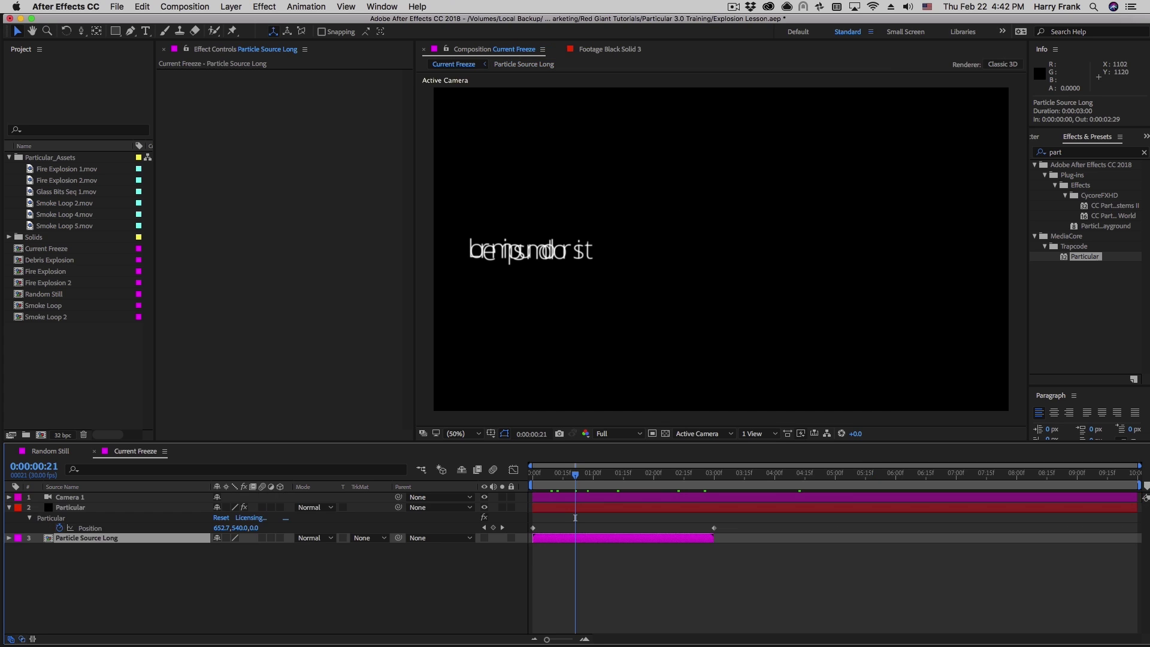
Set the texture's Time Sampling to Current Frame - Freeze in the Particular layer's particle settings
click(103, 509)
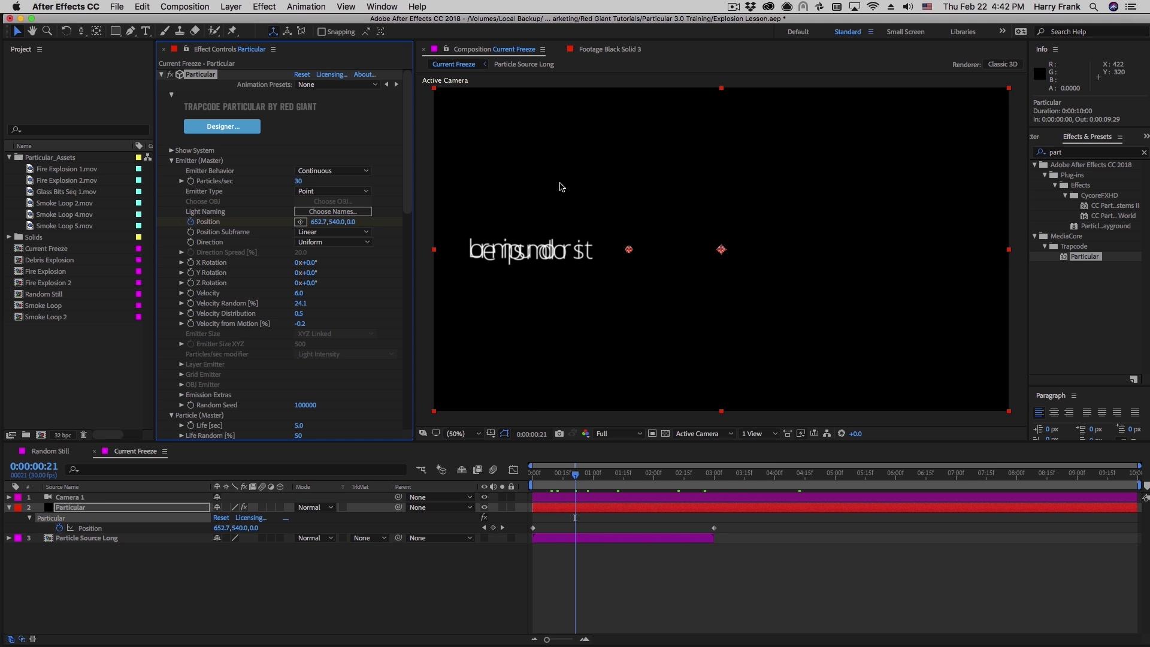
key(space)
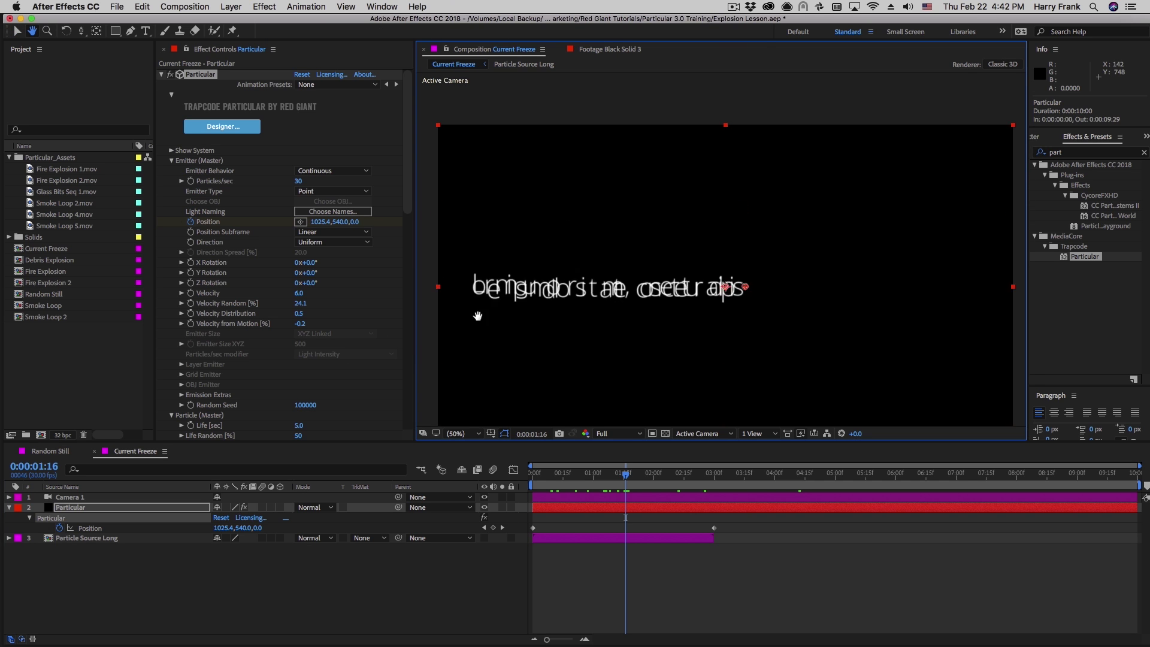
drag(344, 315, 344, 180)
scroll(241, 349, down, 2)
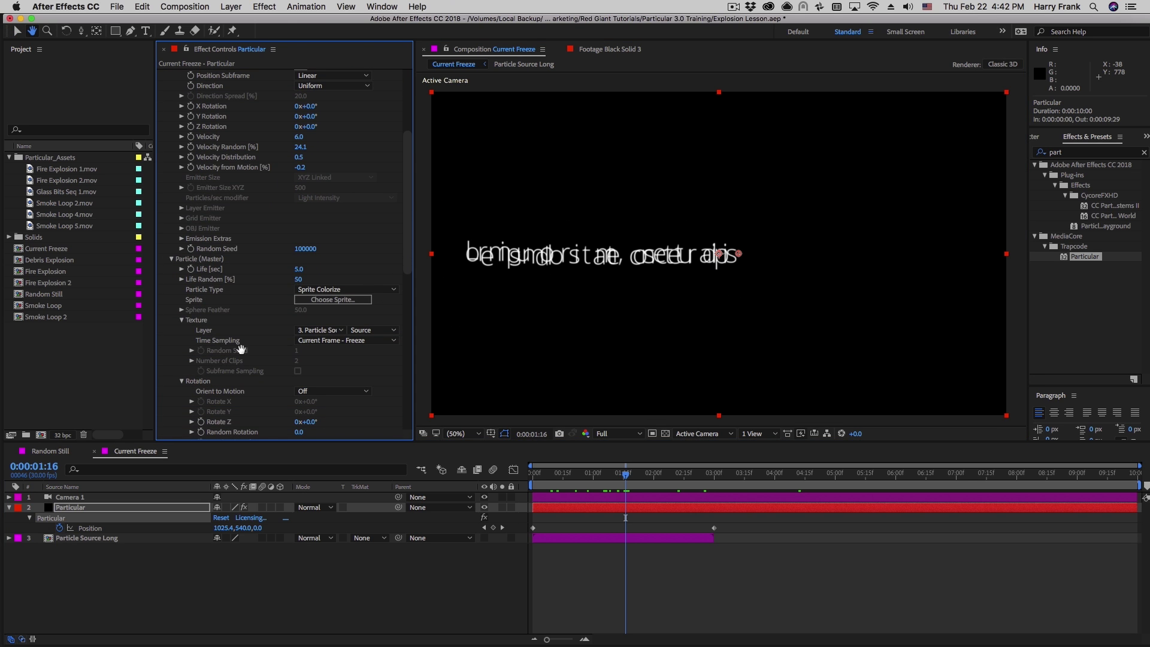
click(320, 340)
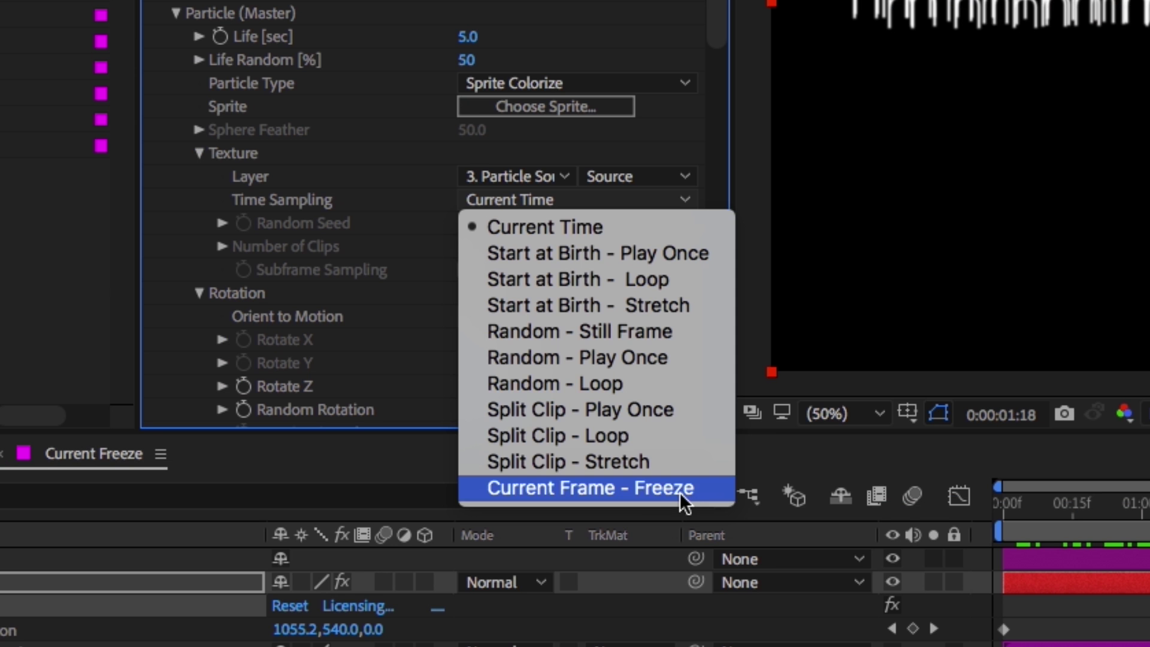
click(679, 489)
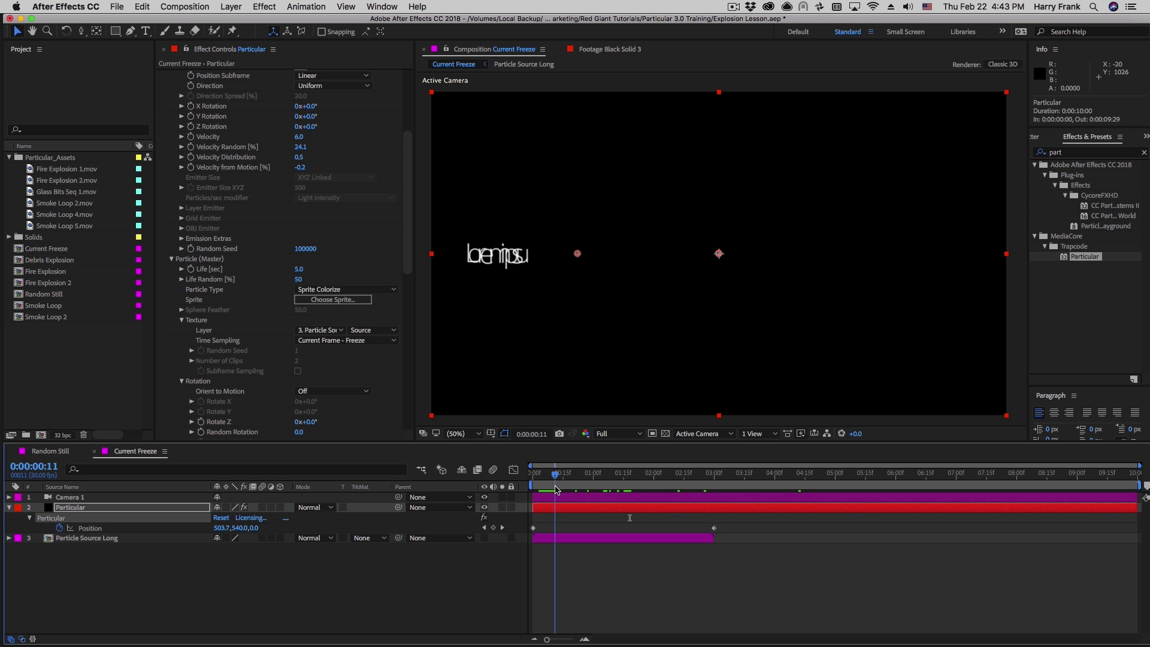
Scrub the Current Freeze composition forward to about 0:00:02:20 to preview how the frozen letters are emitted along the path
drag(557, 490, 565, 538)
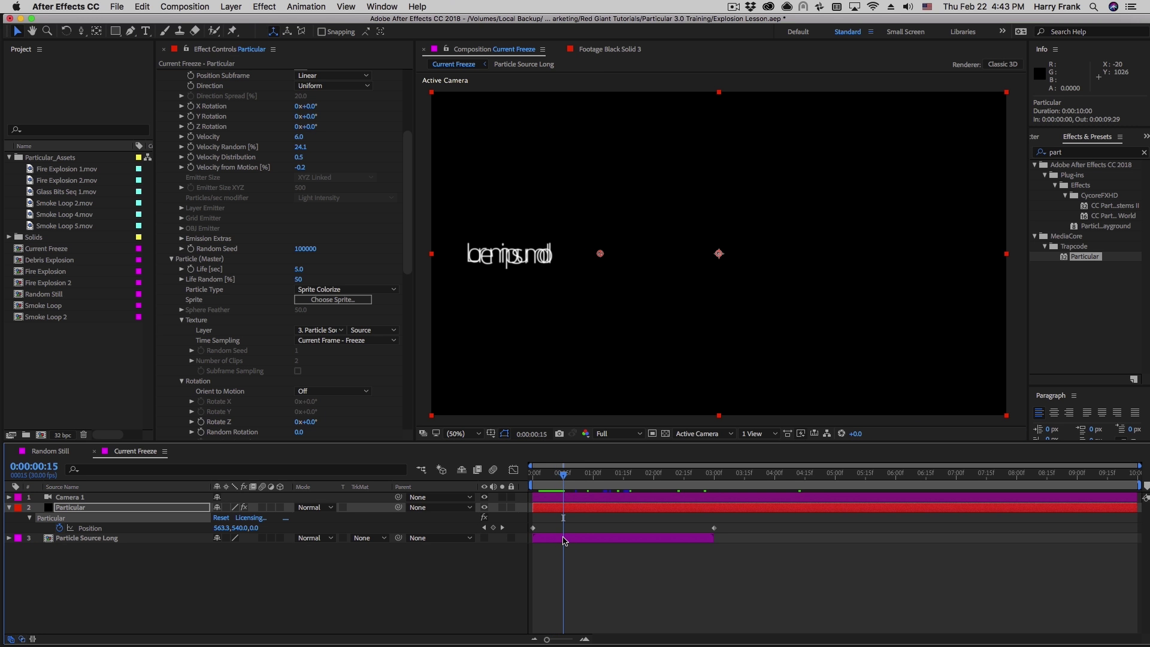
drag(565, 484, 695, 483)
click(540, 272)
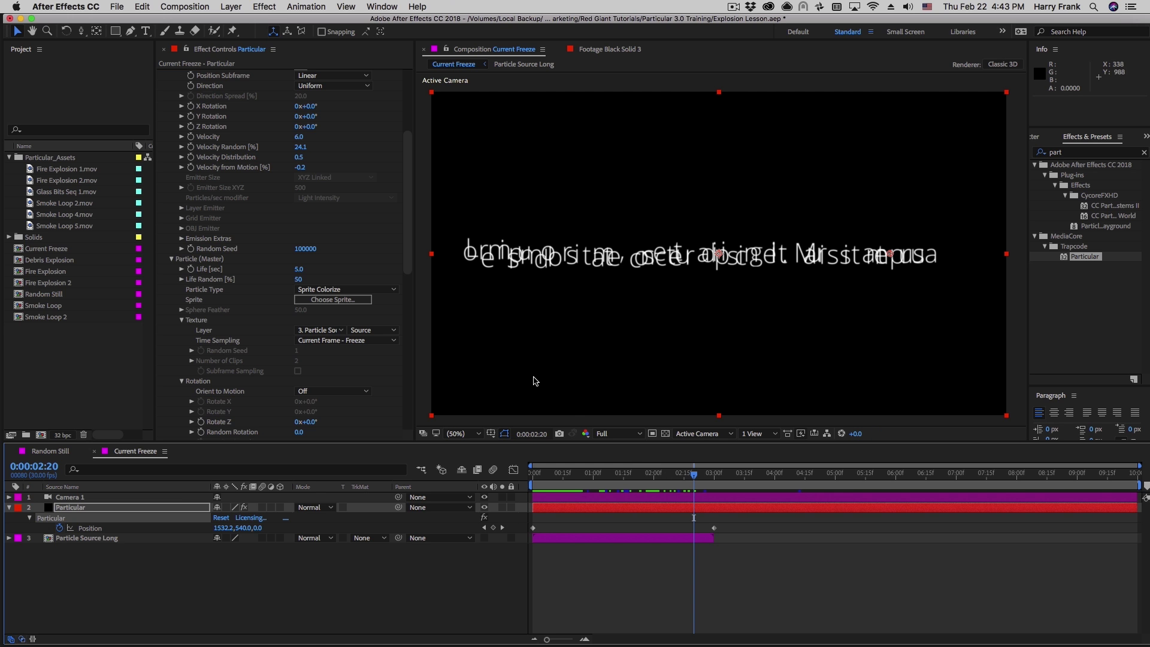